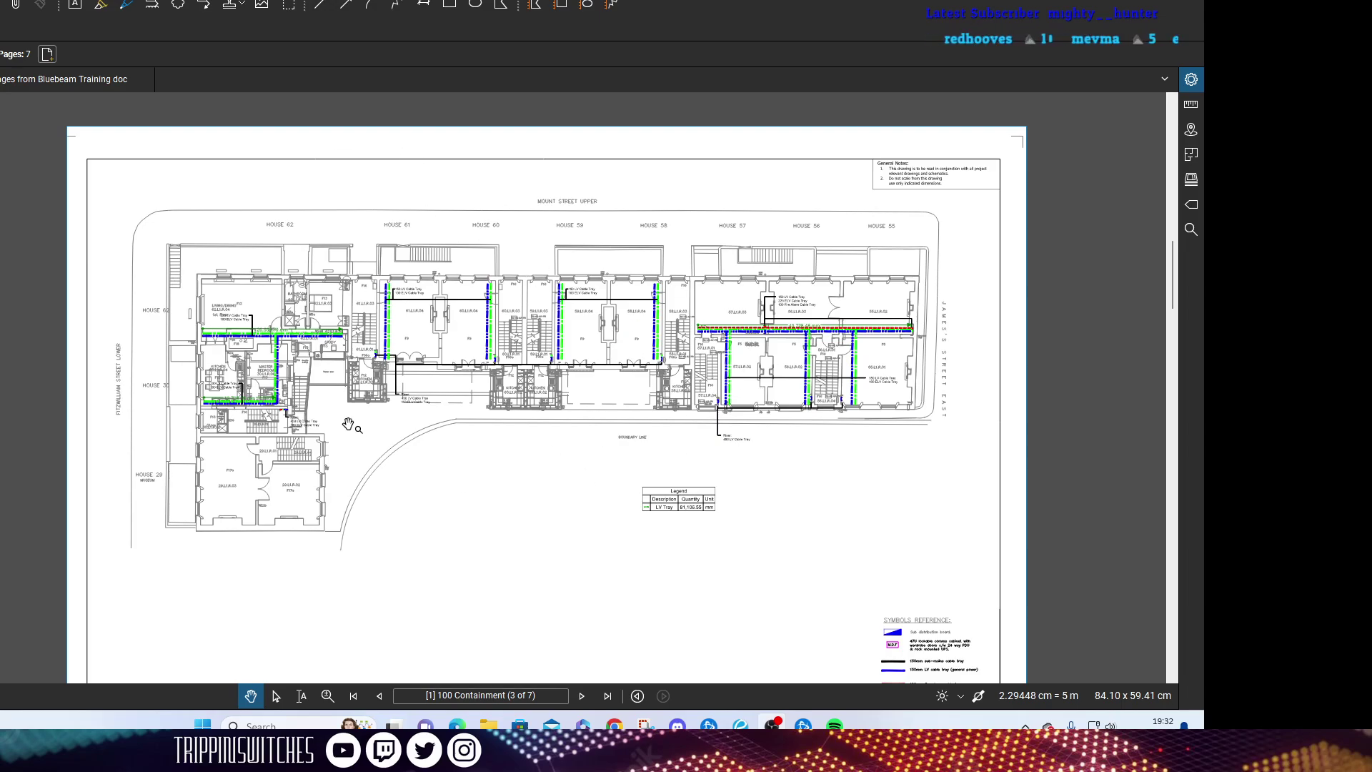
Compare the overall floor layout of the 100 Containment page with the separate 300 Lighting drawing.
scroll(461, 390, up, 2)
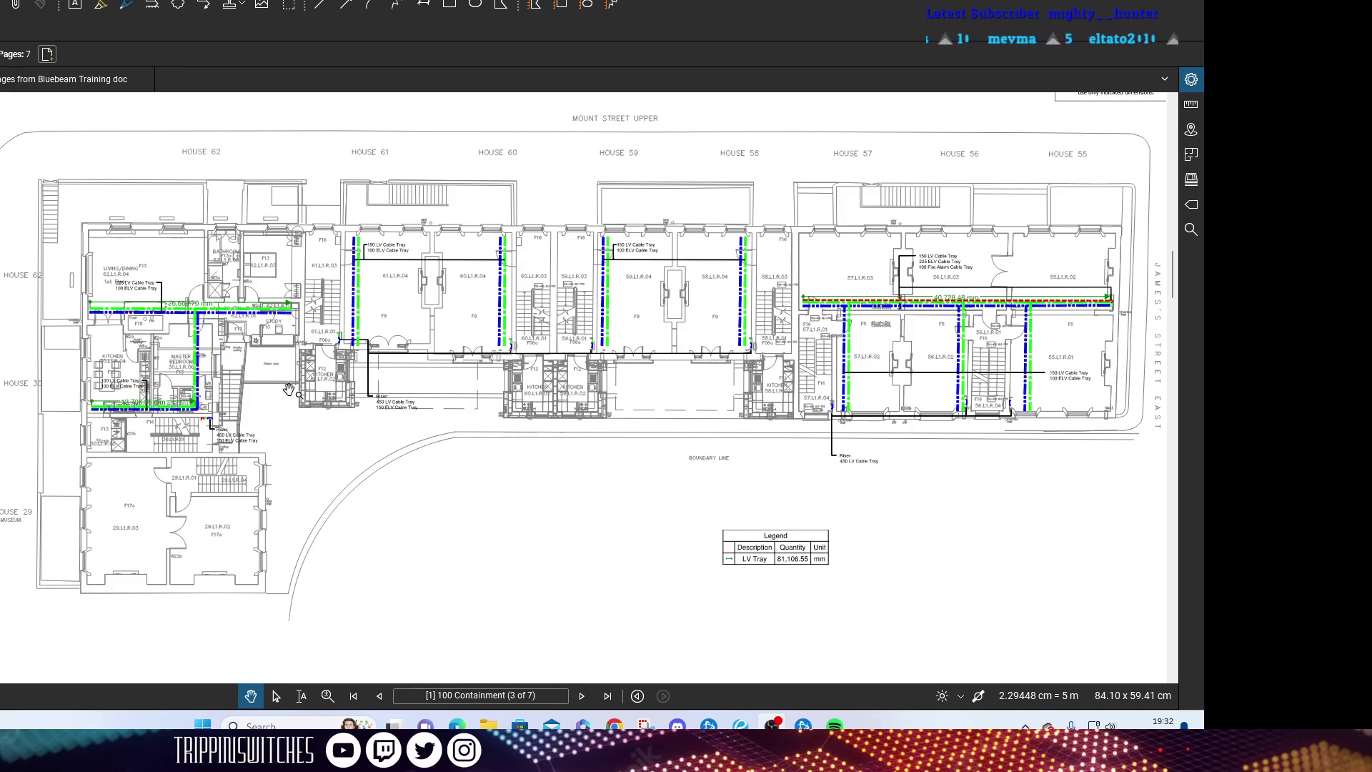
click(4, 79)
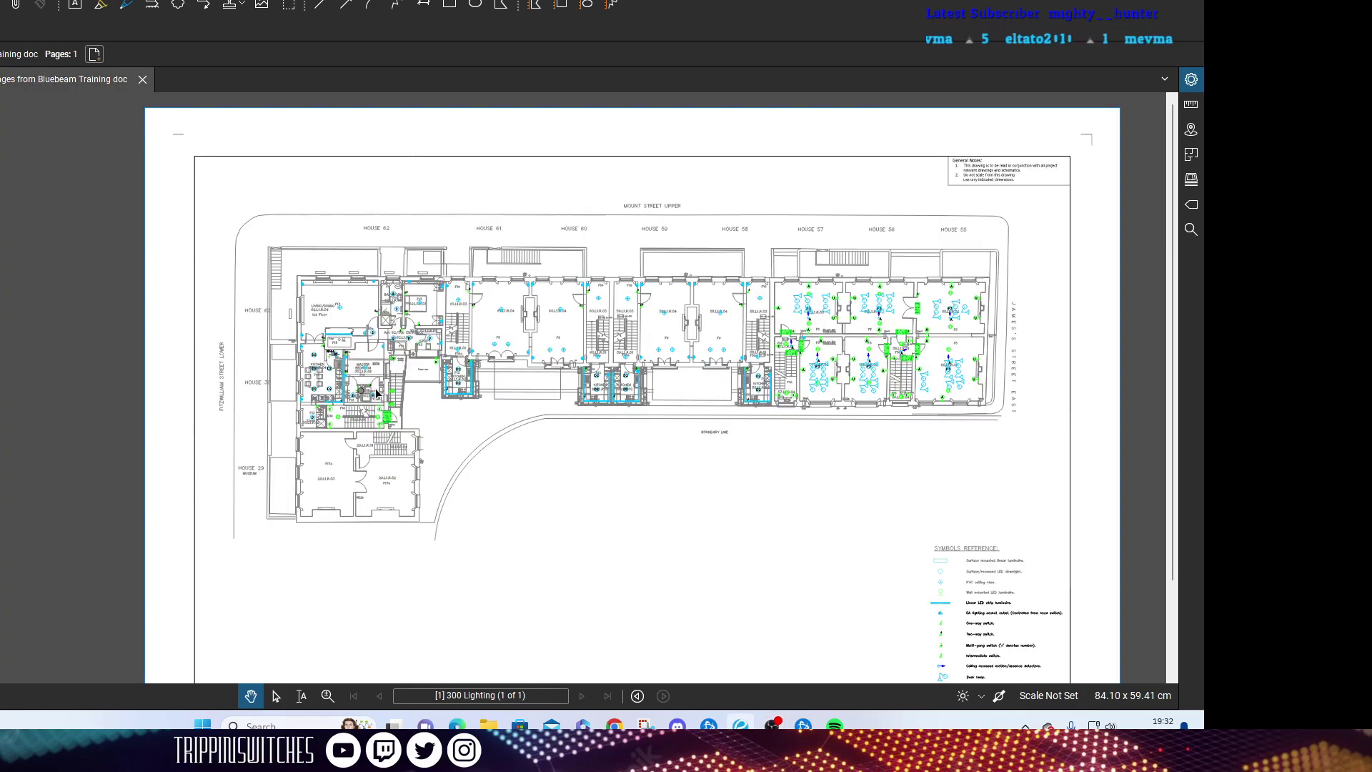
click(29, 80)
key(ctrl+Tab)
key(ctrl+Tab)
key(ctrl+Tab)
key(ctrl+Tab)
key(ctrl+Tab)
key(ctrl+Tab)
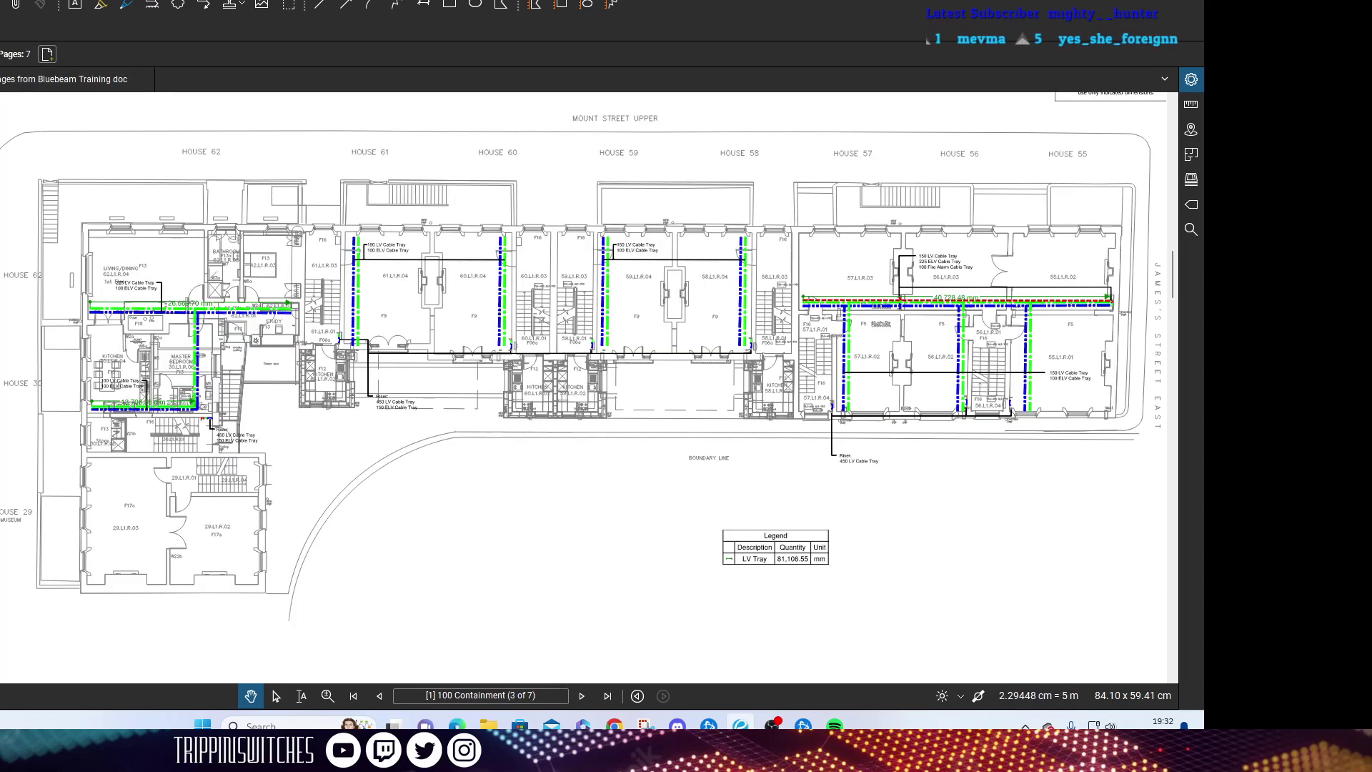
key(alt+t)
key(alt+t)
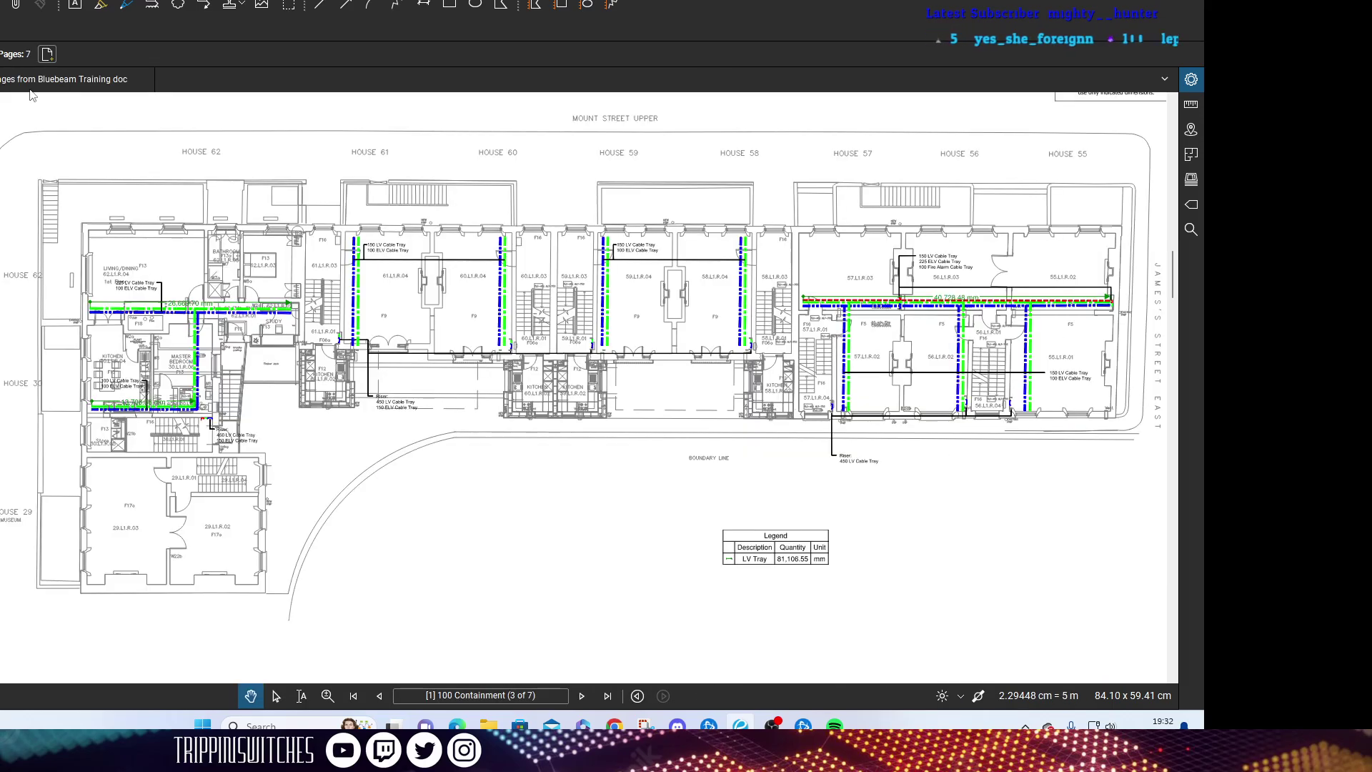
key(ctrl+Tab)
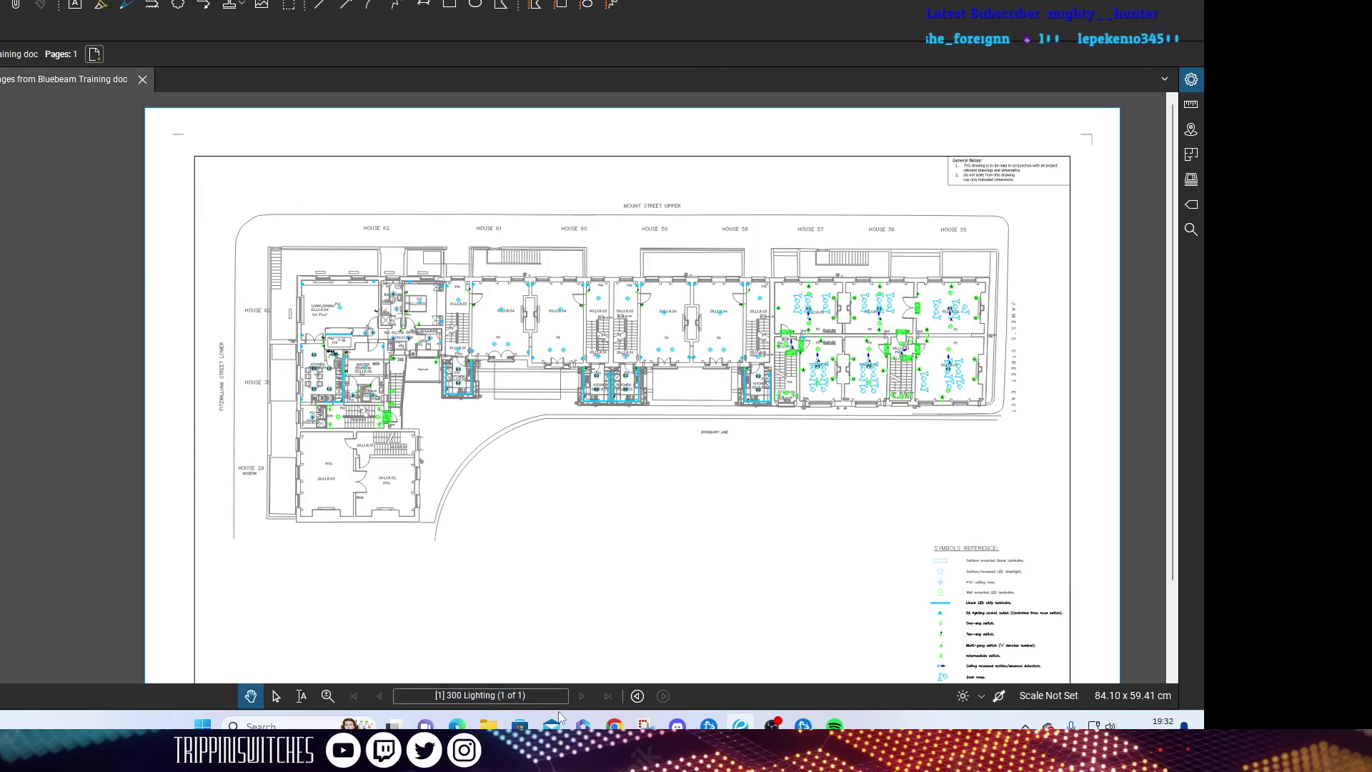
scroll(857, 550, down, 2)
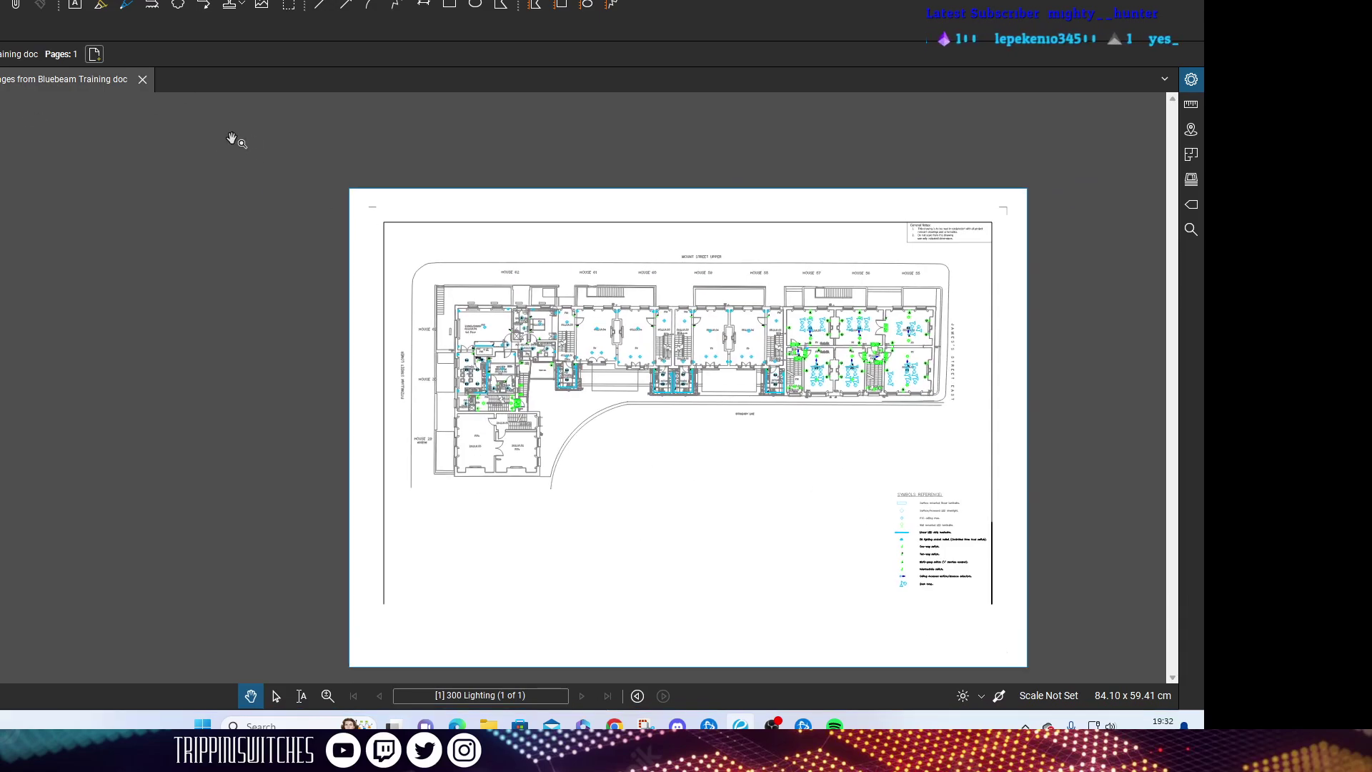
scroll(821, 518, up, 3)
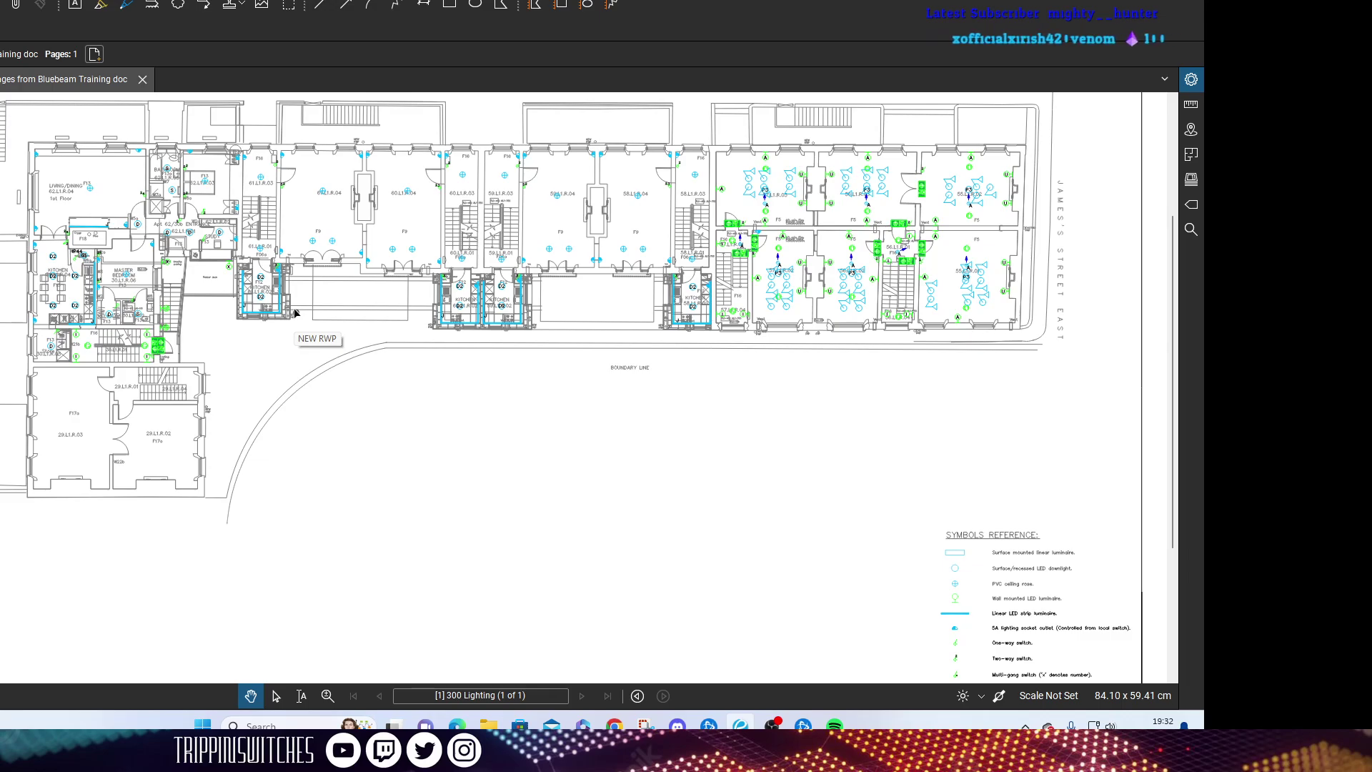
drag(482, 390, 512, 467)
Examine the cable tray routes across Houses 55 to 62 against the light fittings on the lighting drawing.
key(ctrl+Tab)
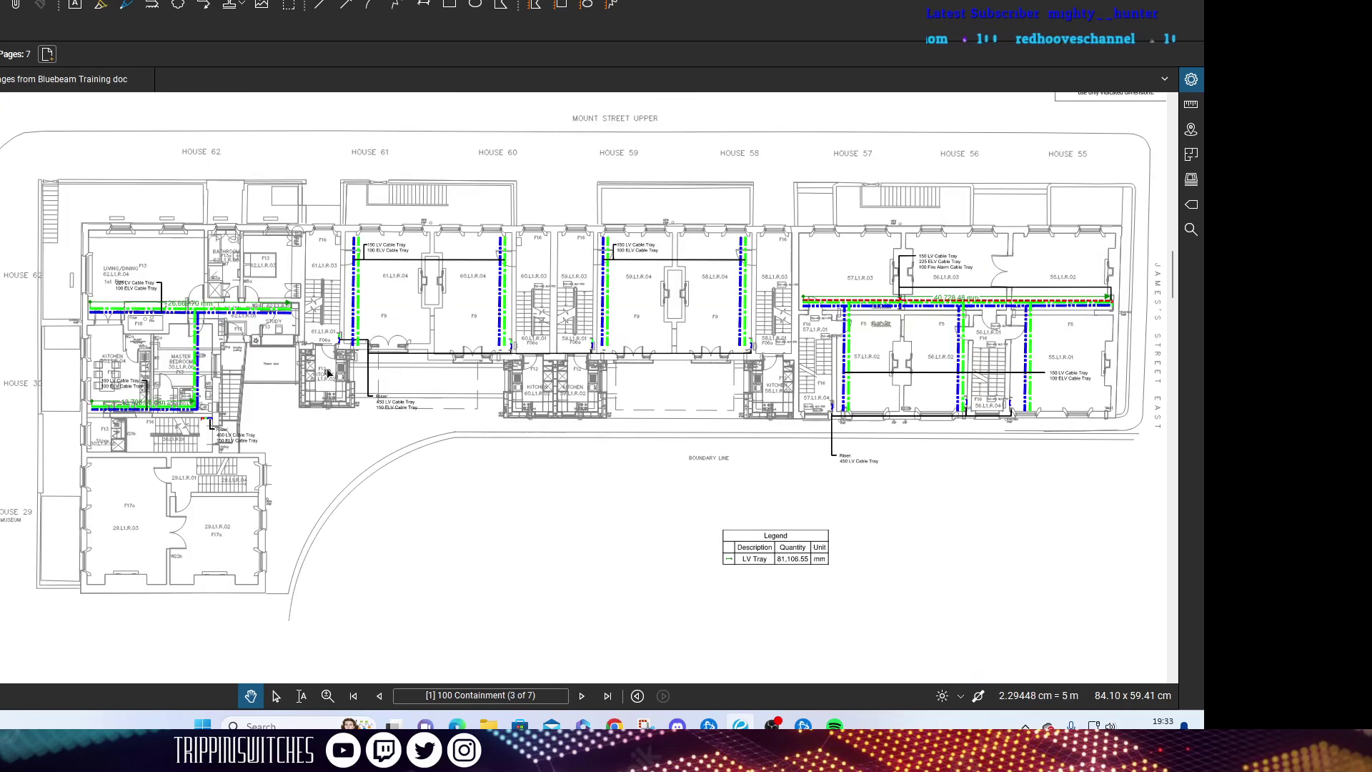
drag(806, 438, 732, 421)
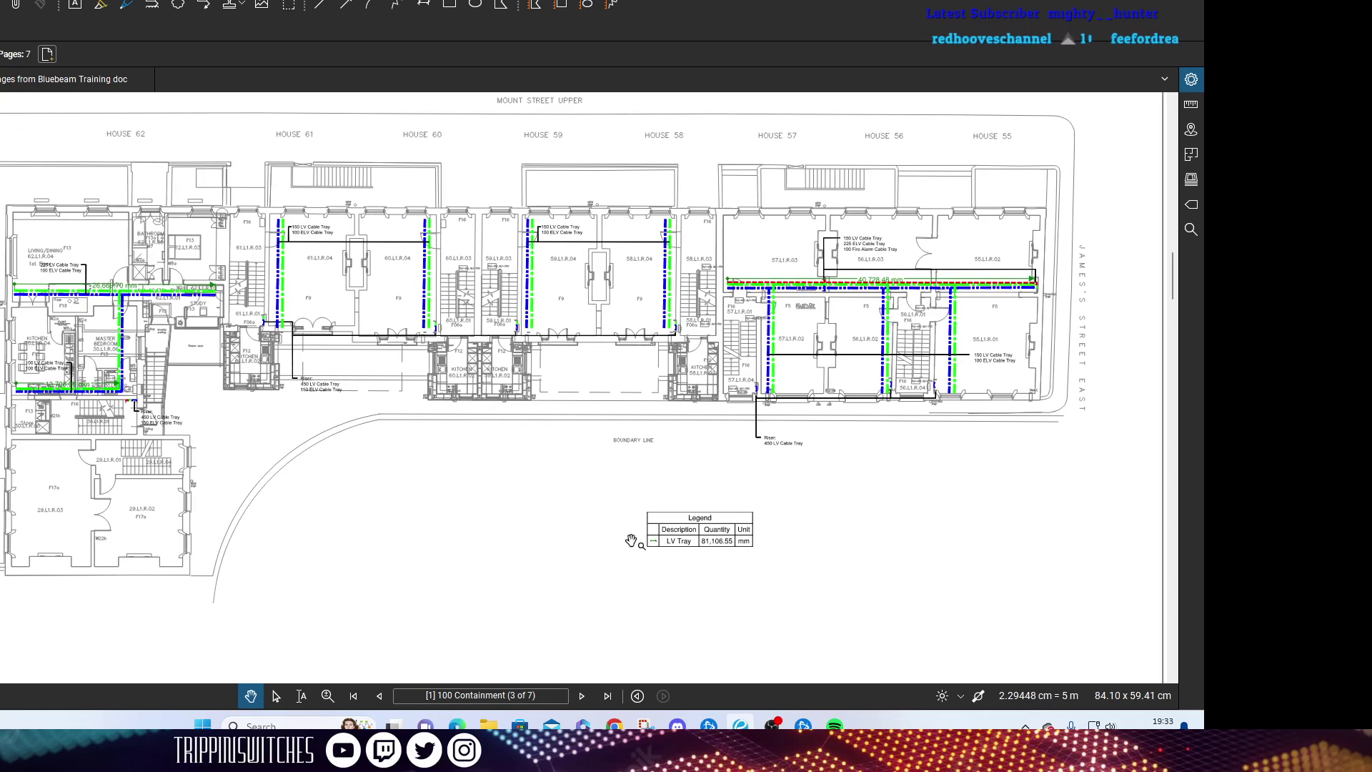
click(56, 80)
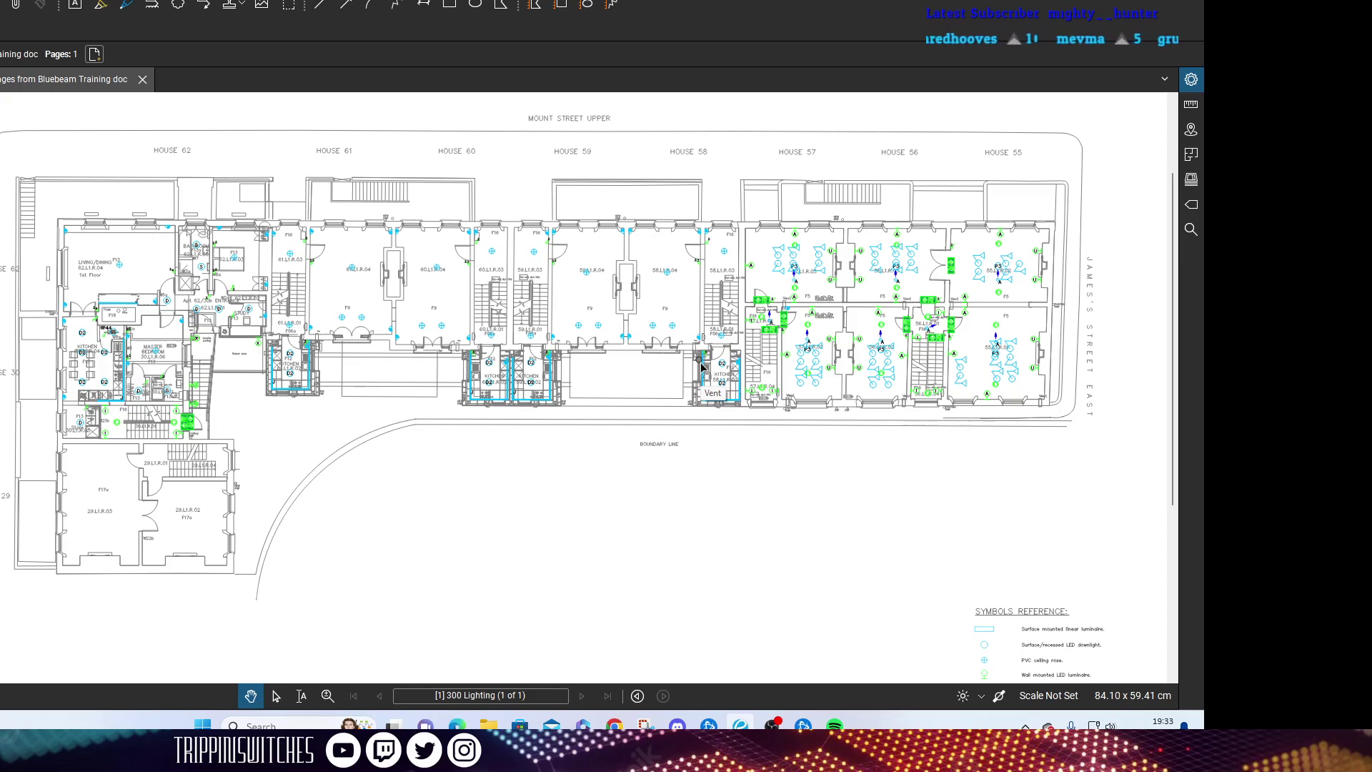
click(142, 79)
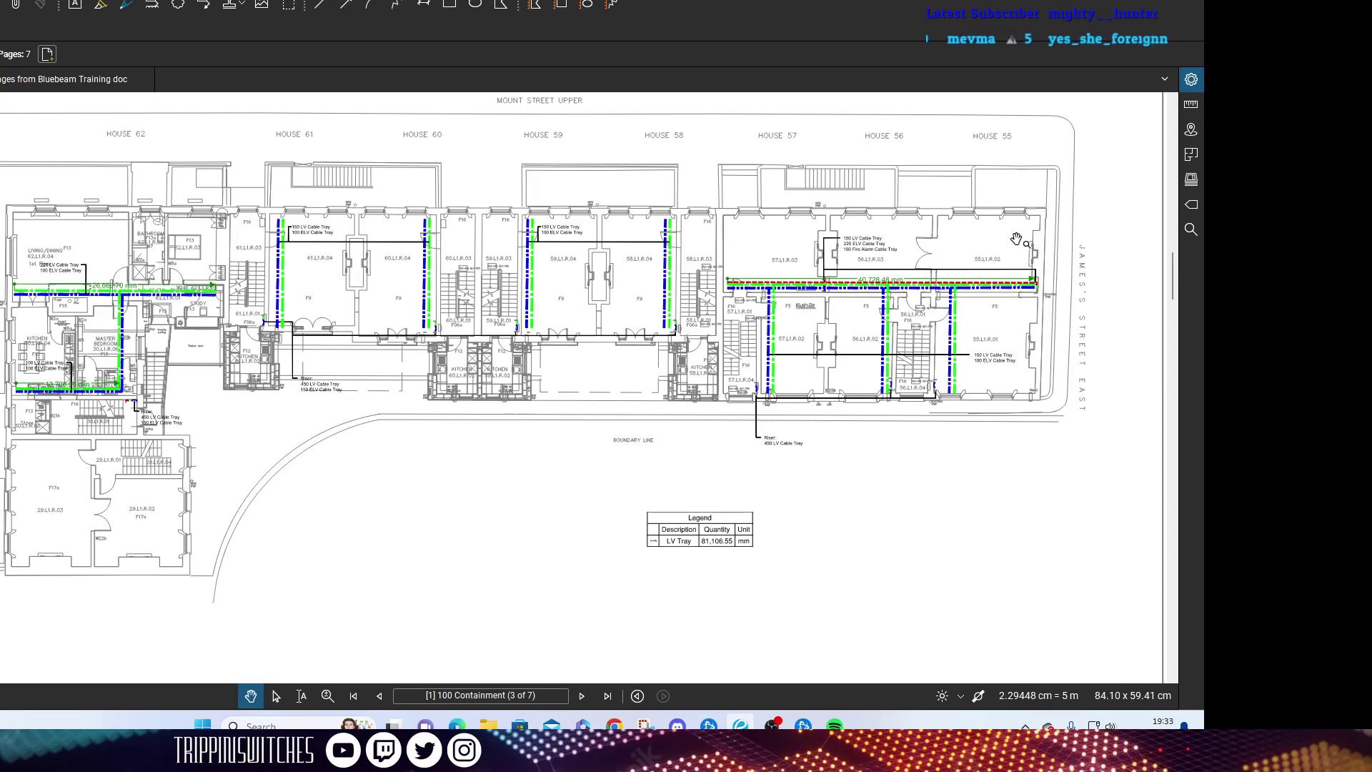
click(95, 85)
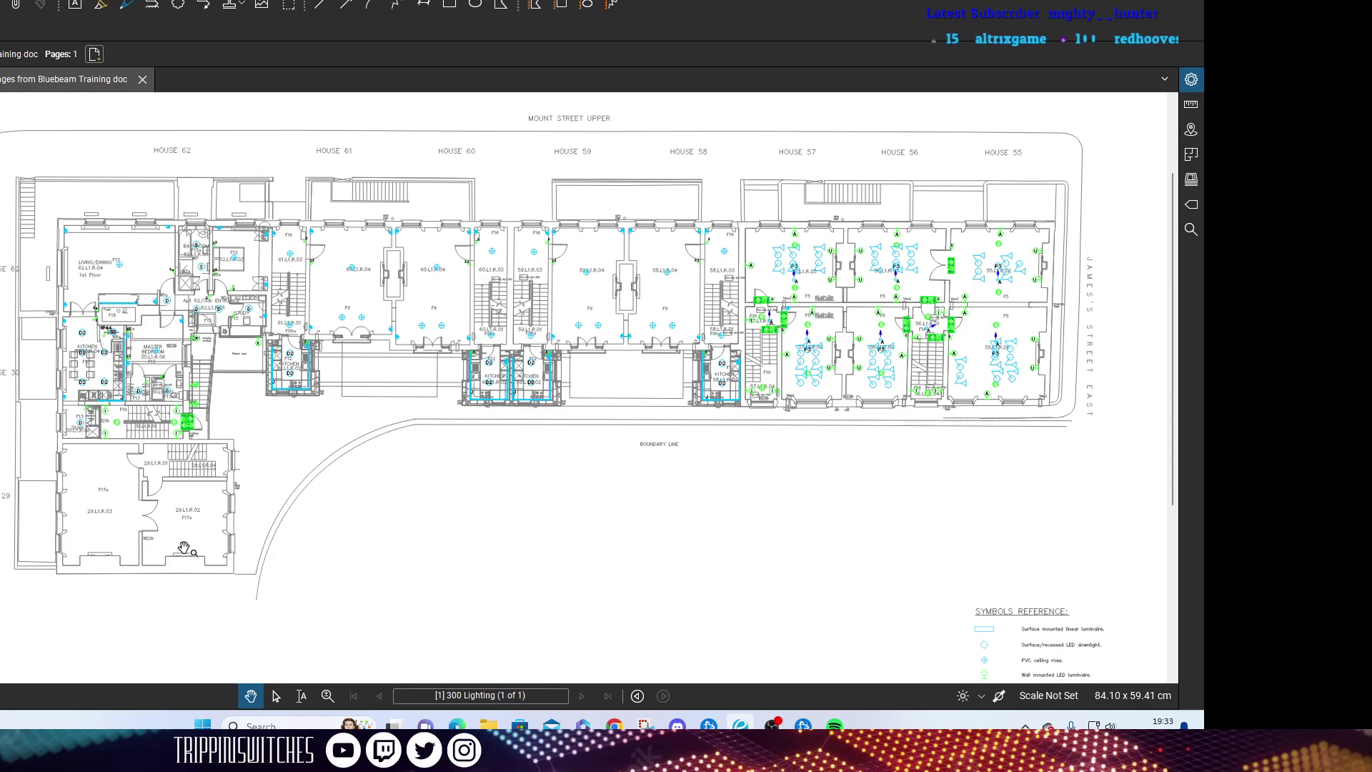
click(3, 79)
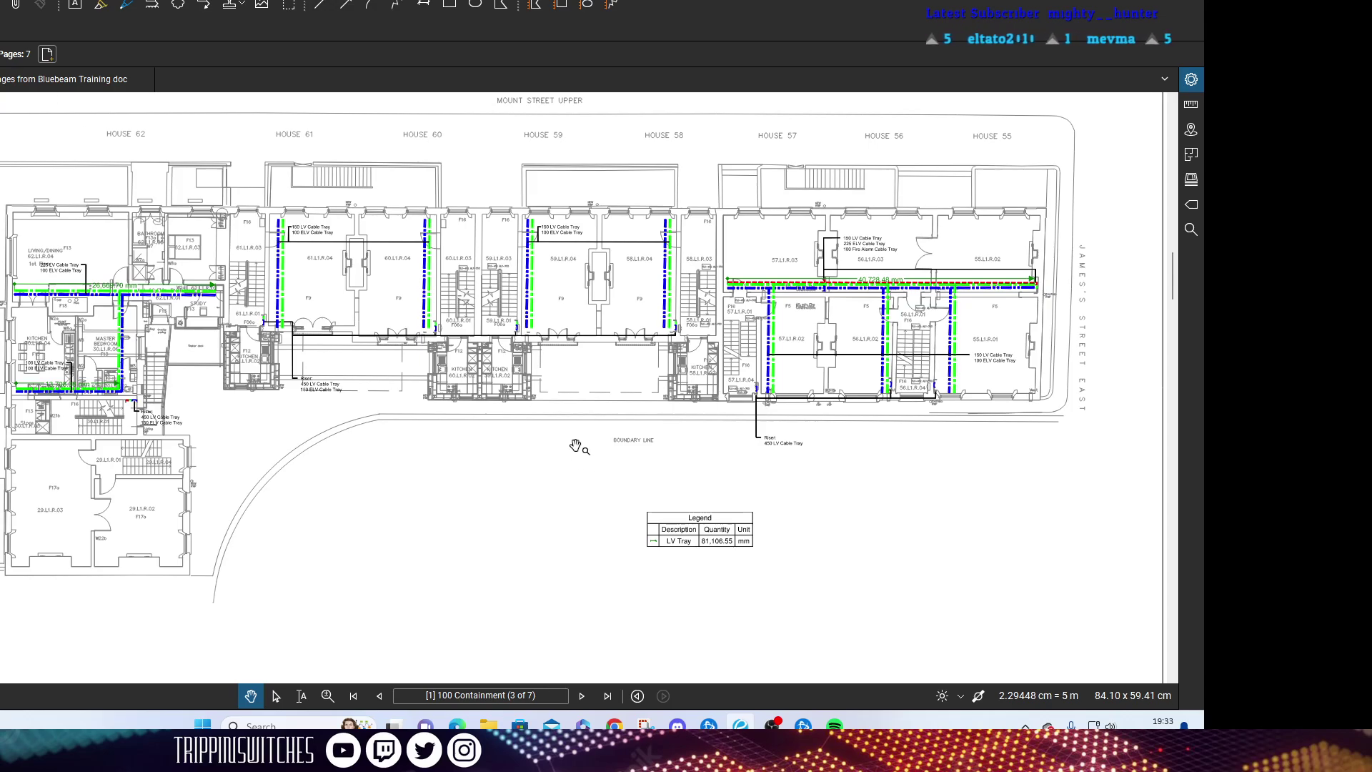
mouse_move(576, 447)
mouse_down()
mouse_move(553, 528)
mouse_move(515, 491)
mouse_move(605, 478)
mouse_up()
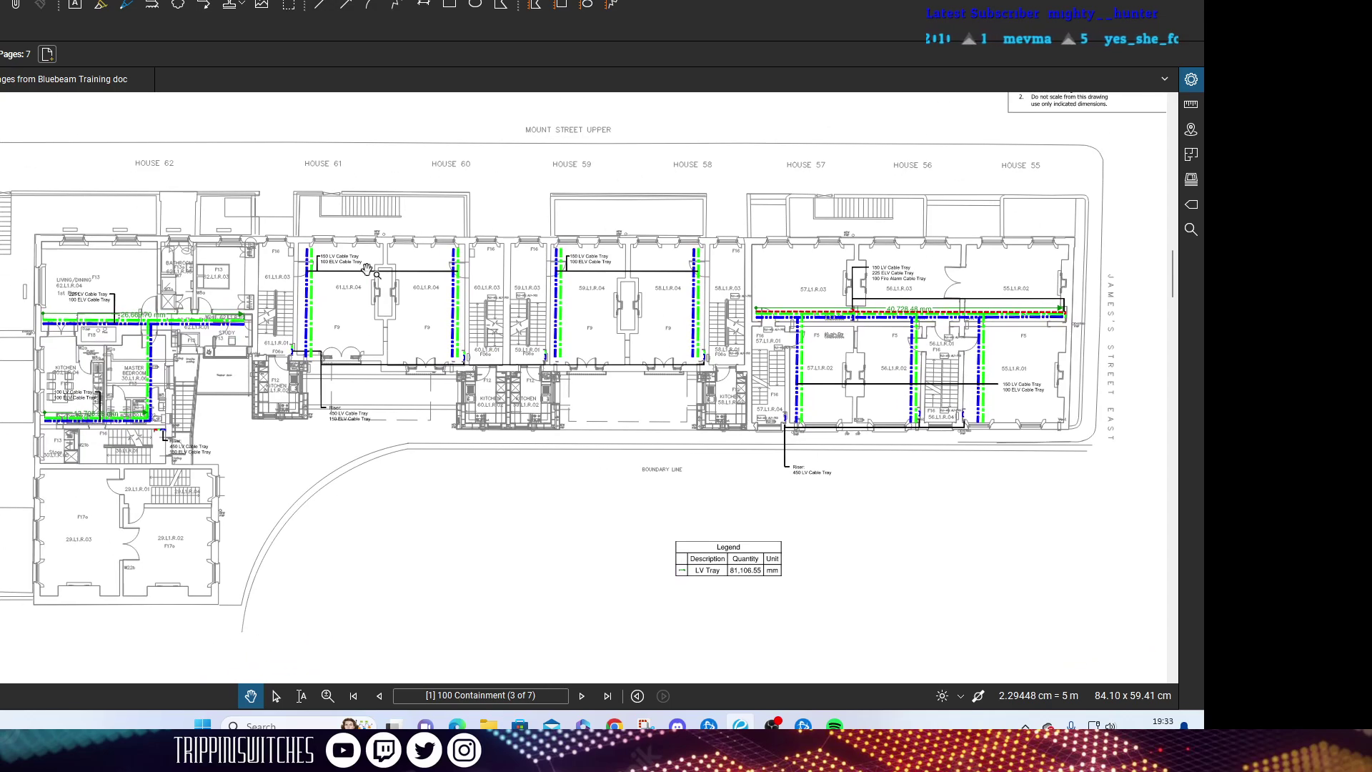
scroll(404, 325, up, 3)
scroll(371, 316, down, 2)
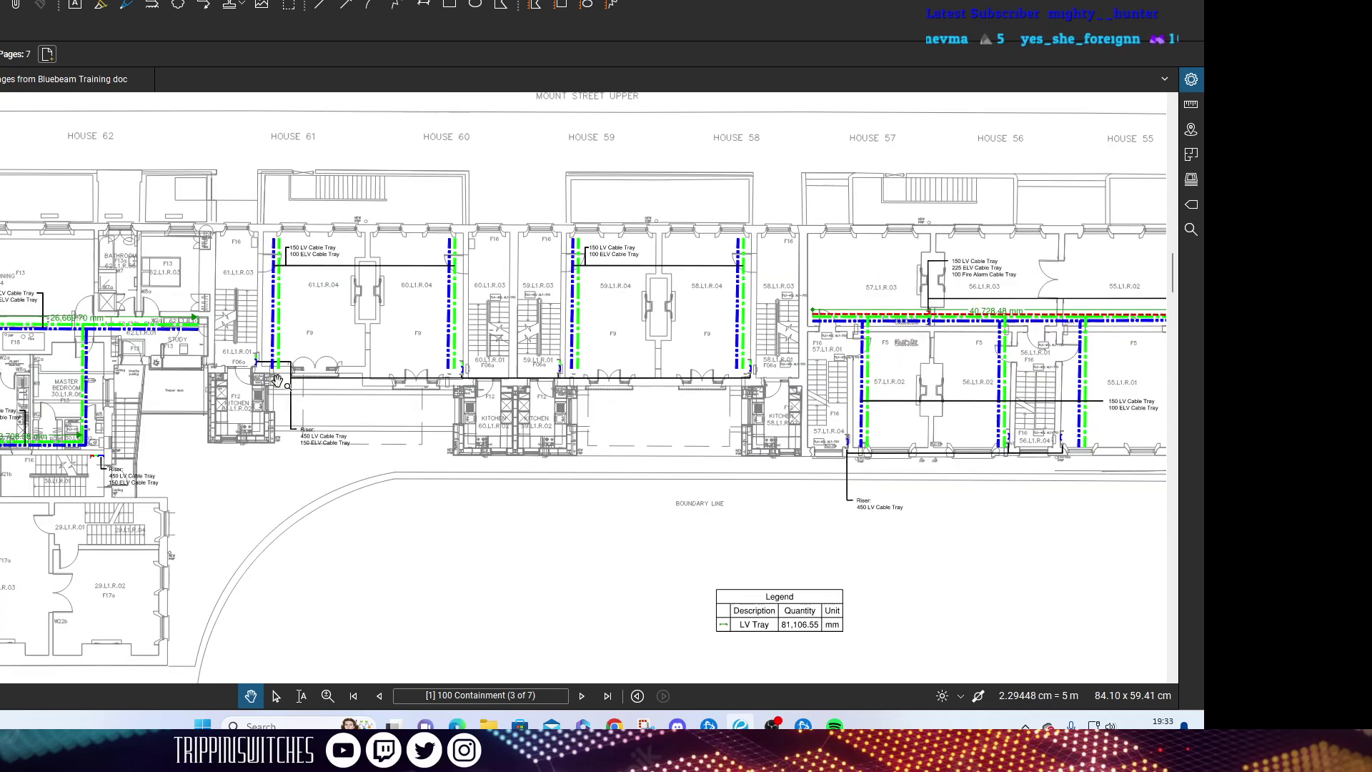
drag(284, 382, 327, 347)
click(54, 80)
scroll(165, 286, down, 2)
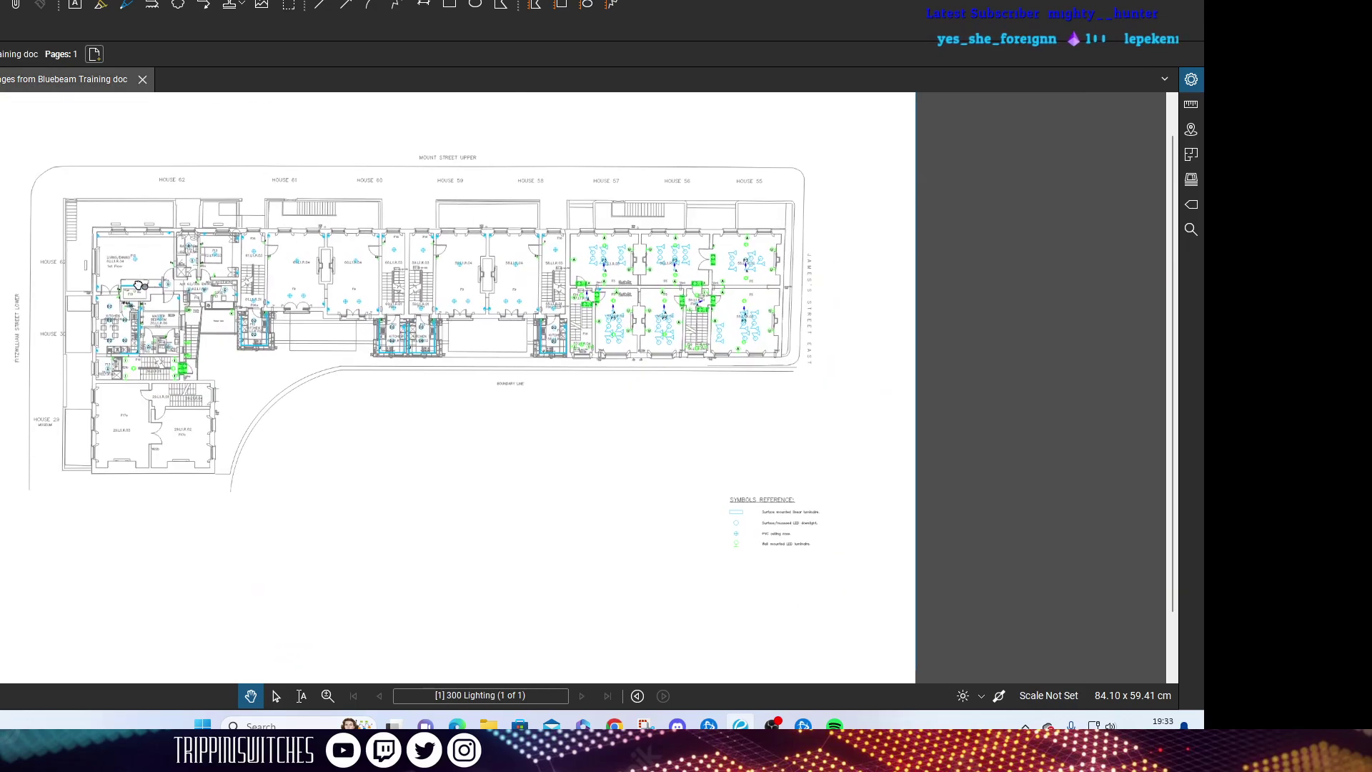
key(ctrl+Tab)
drag(221, 240, 260, 296)
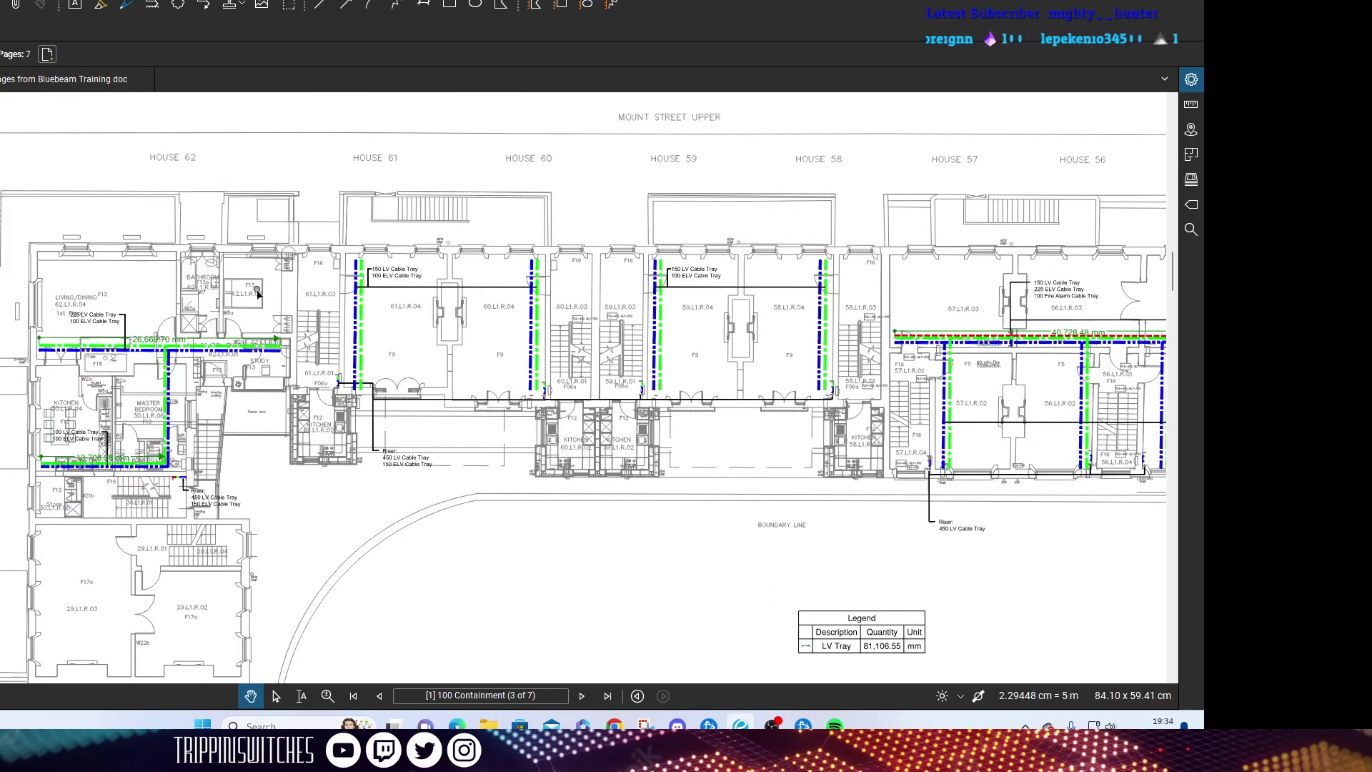
Start an Overlay Pages operation with Bluebeam Training doc page 3 and Pages from Bluebeam Training doc page 1, and review its layers.
click(29, 1)
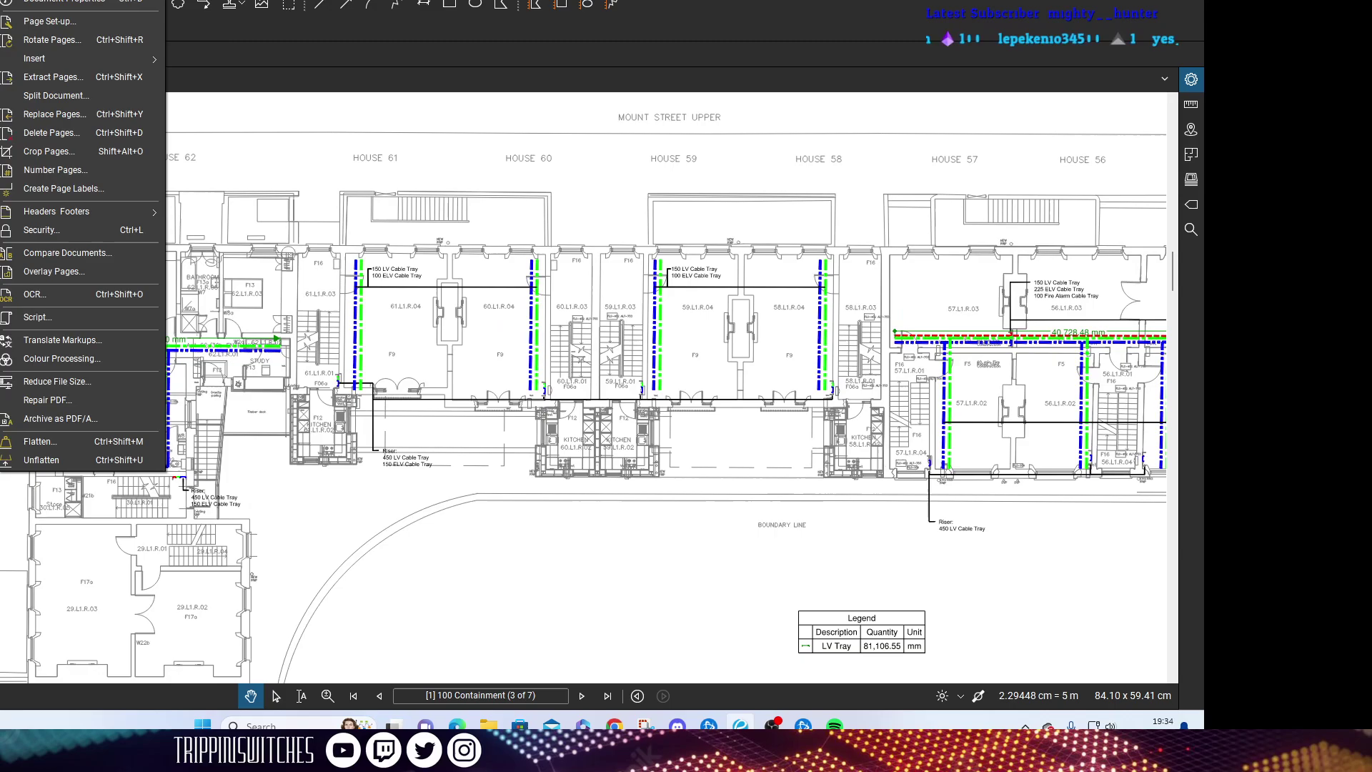
click(69, 275)
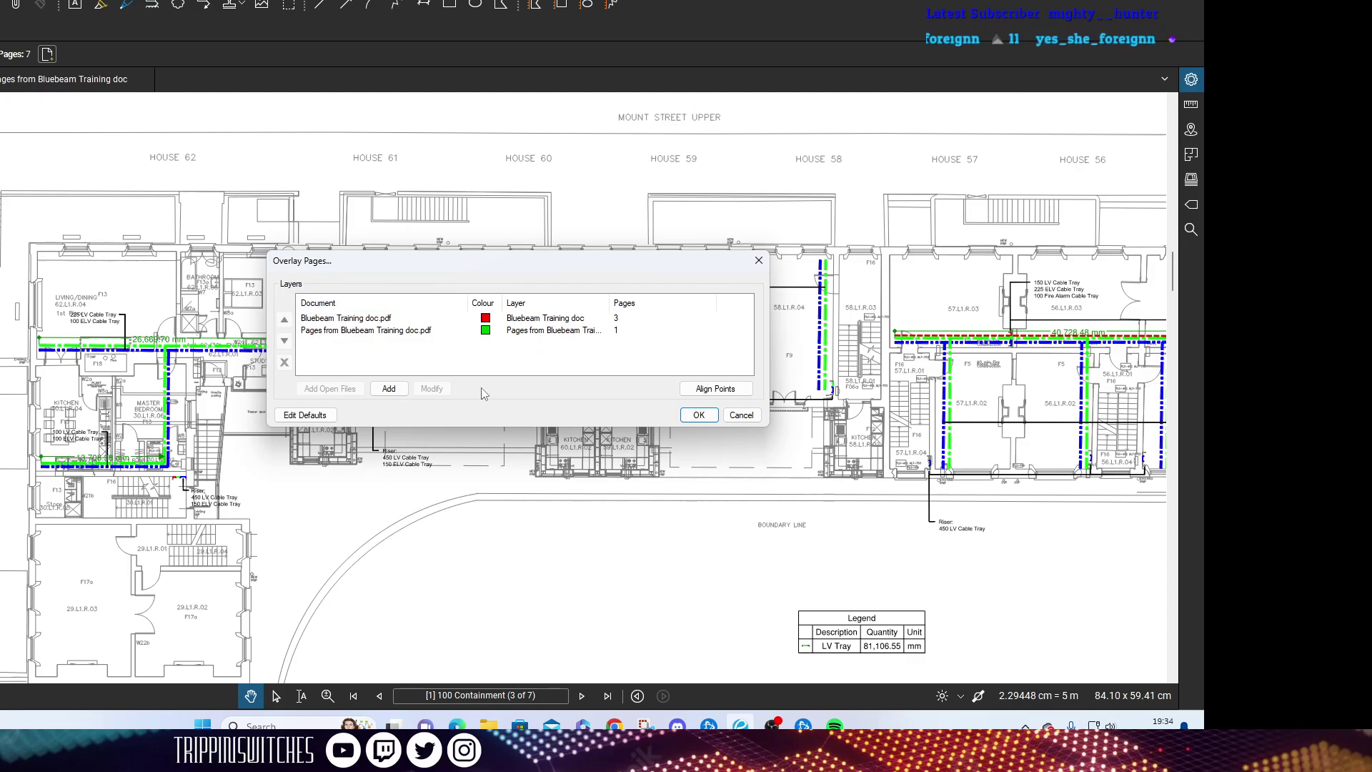
click(540, 319)
click(562, 334)
click(545, 323)
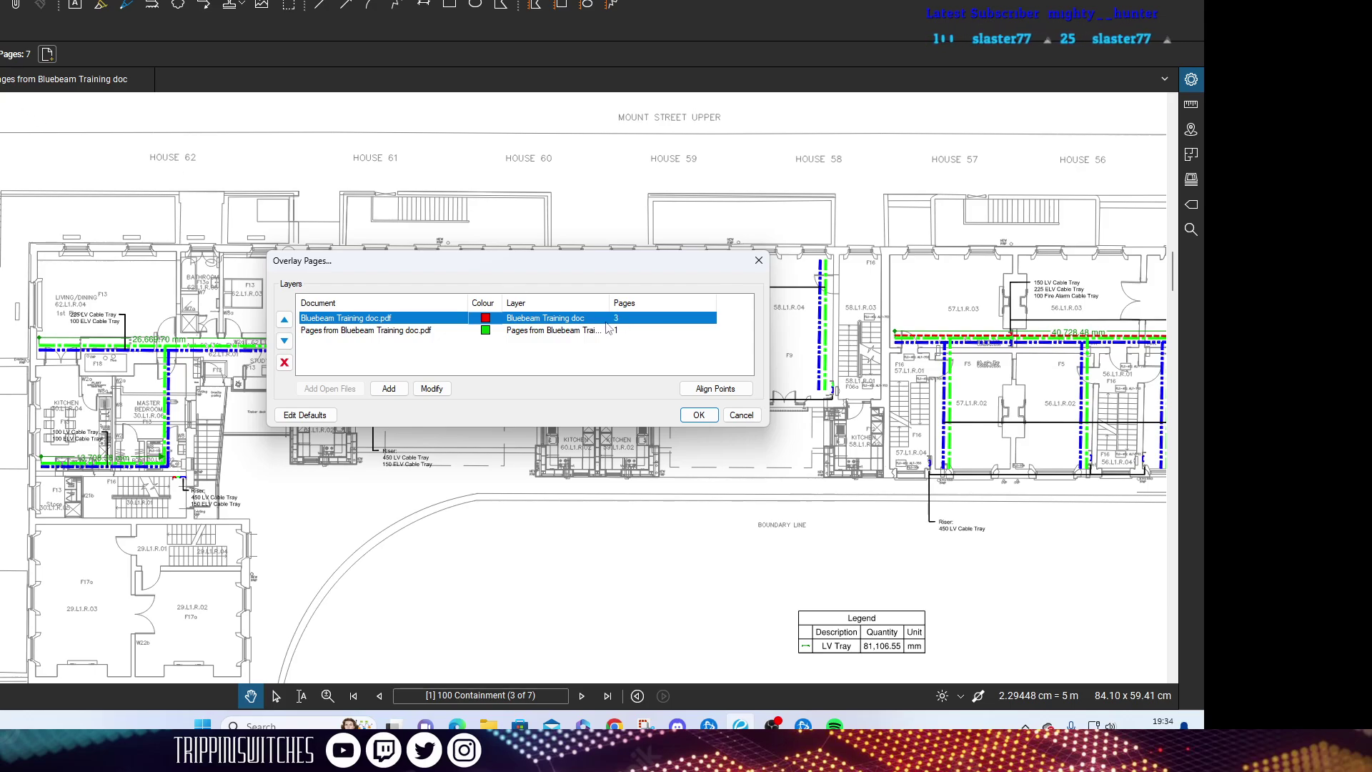
click(520, 332)
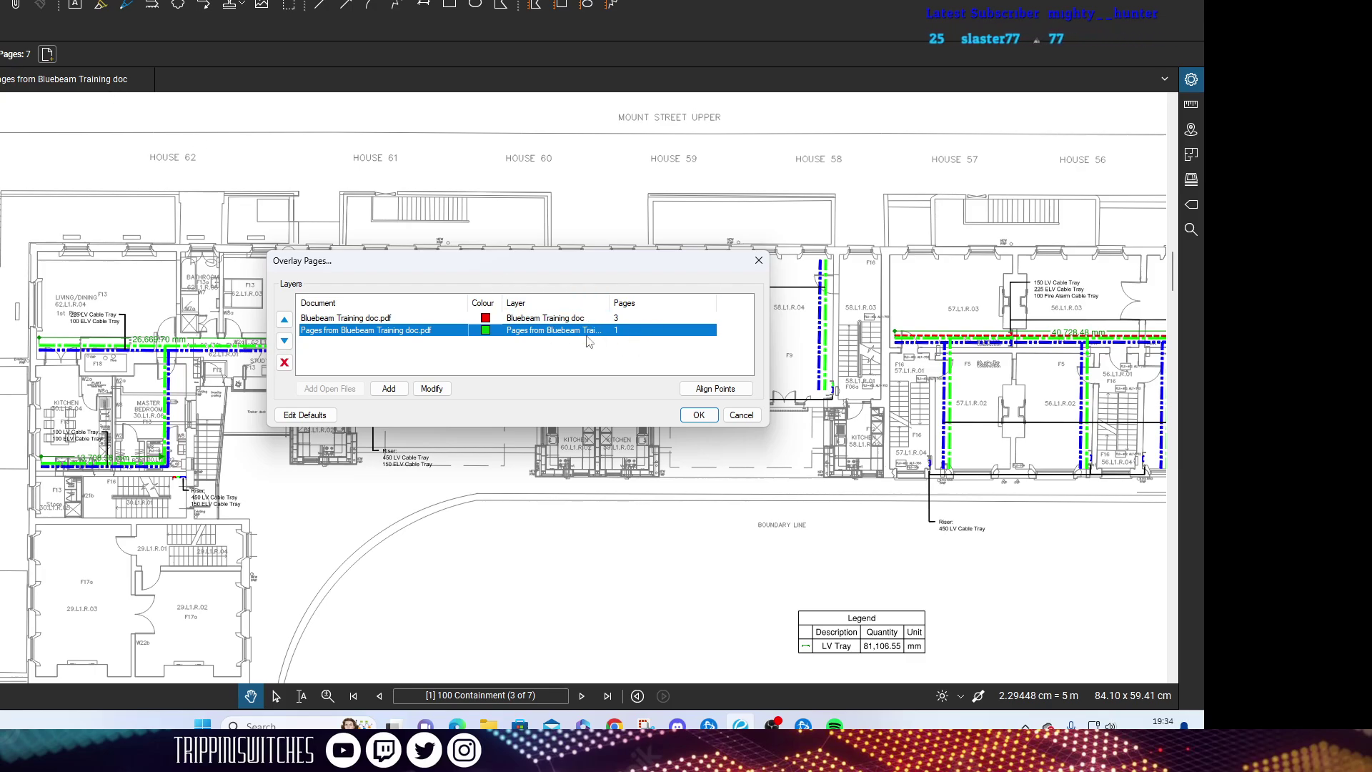
click(388, 388)
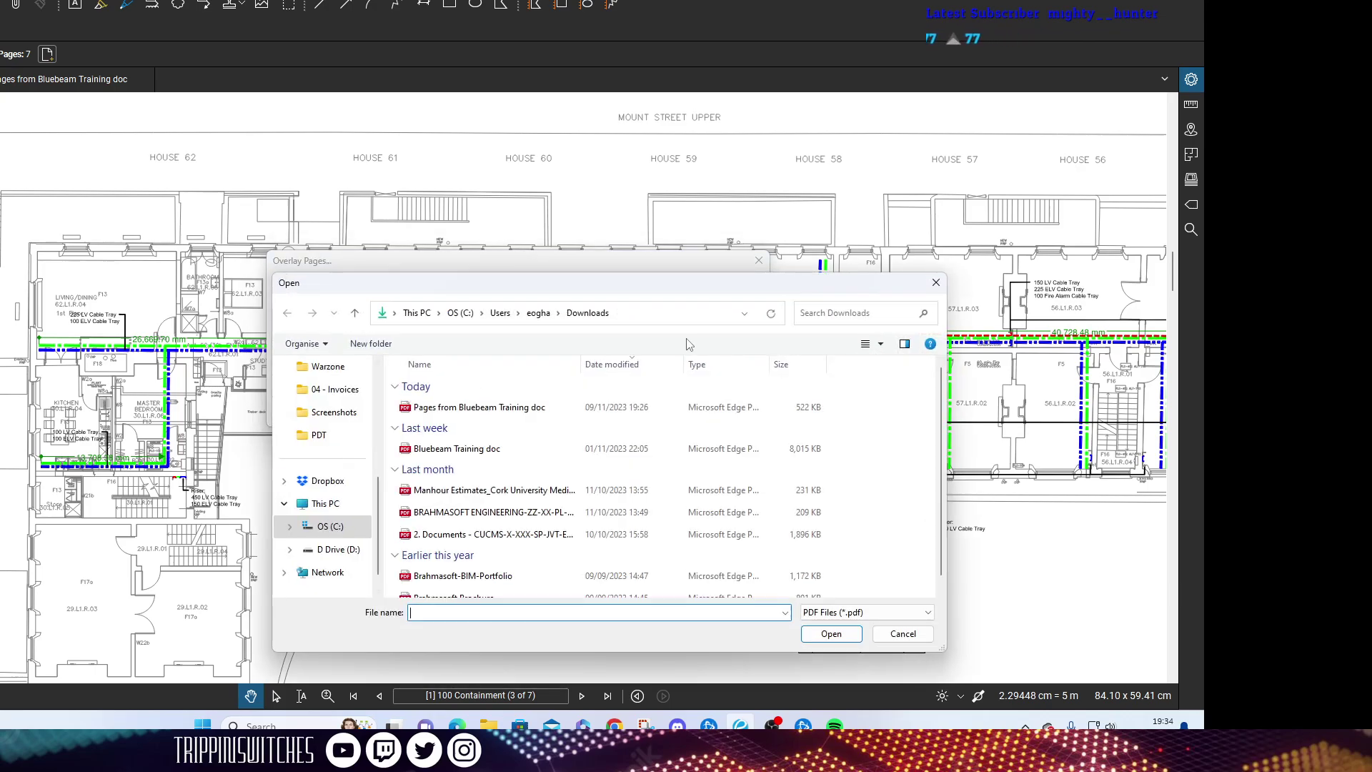
click(935, 284)
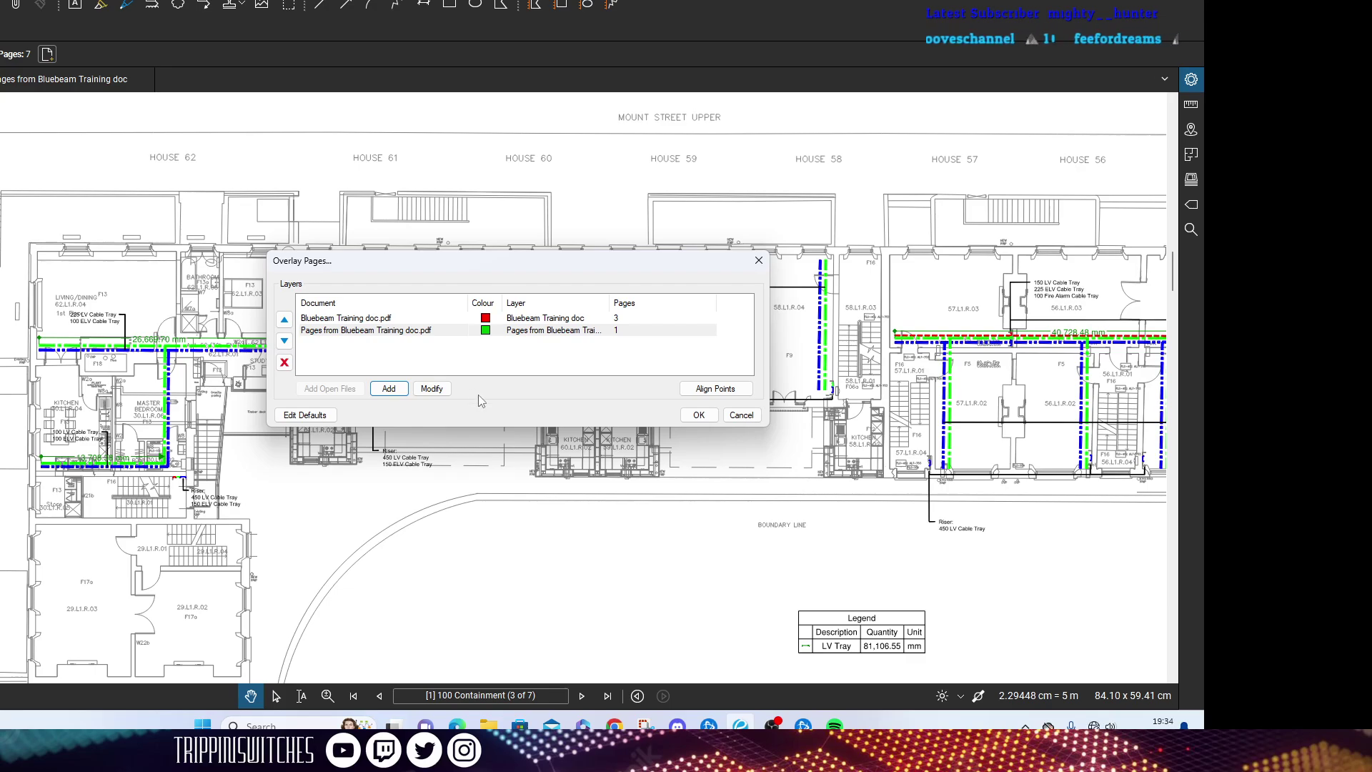
click(405, 318)
click(403, 330)
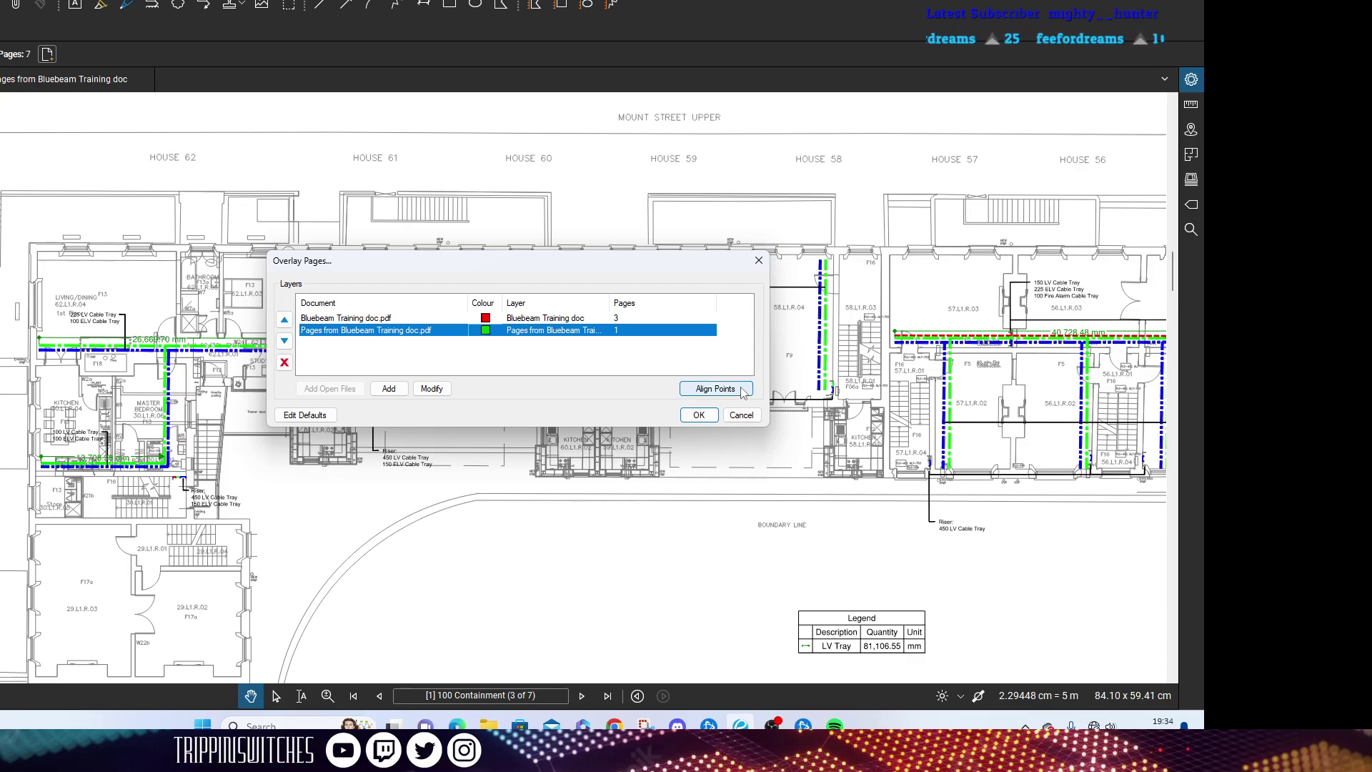
Start manual point alignment and place the first point on the outer street-side corner of House 62 on the containment page.
click(715, 389)
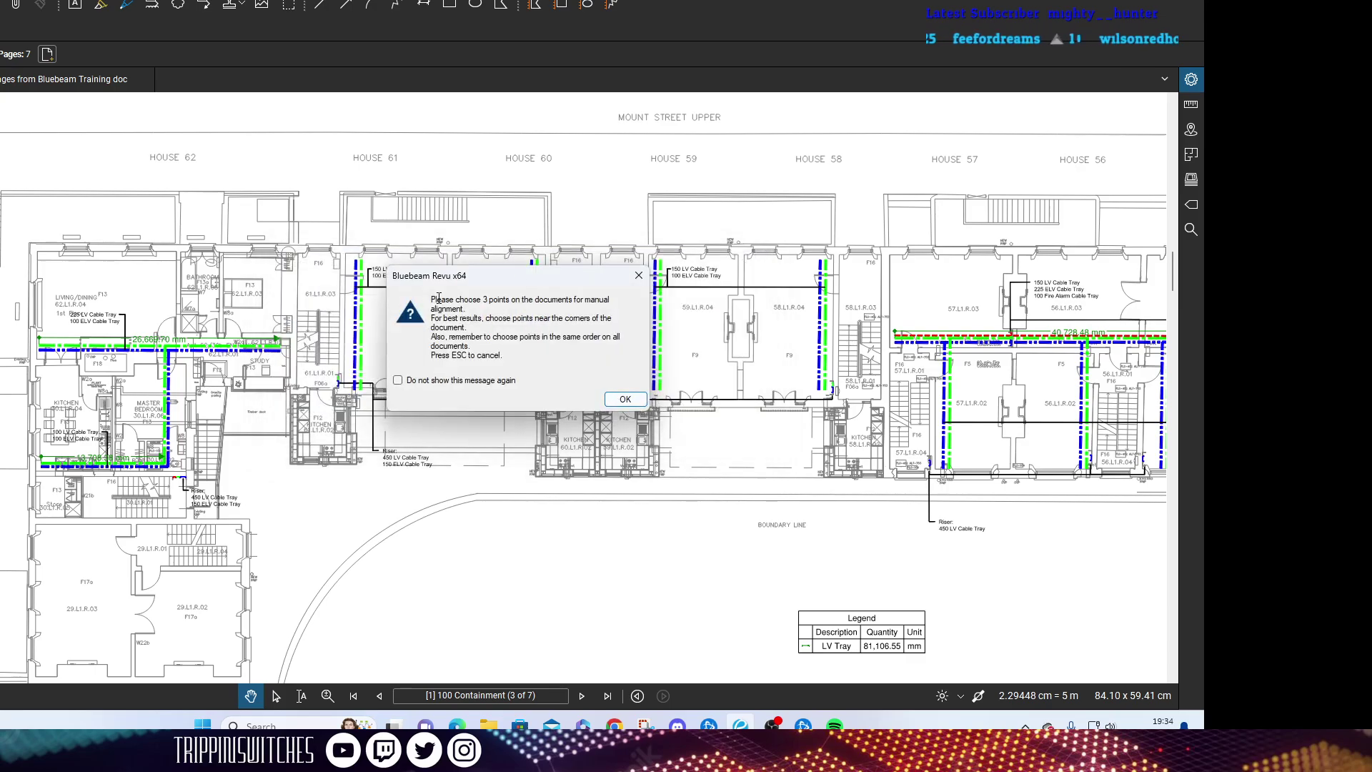
click(625, 399)
scroll(73, 207, down, 4)
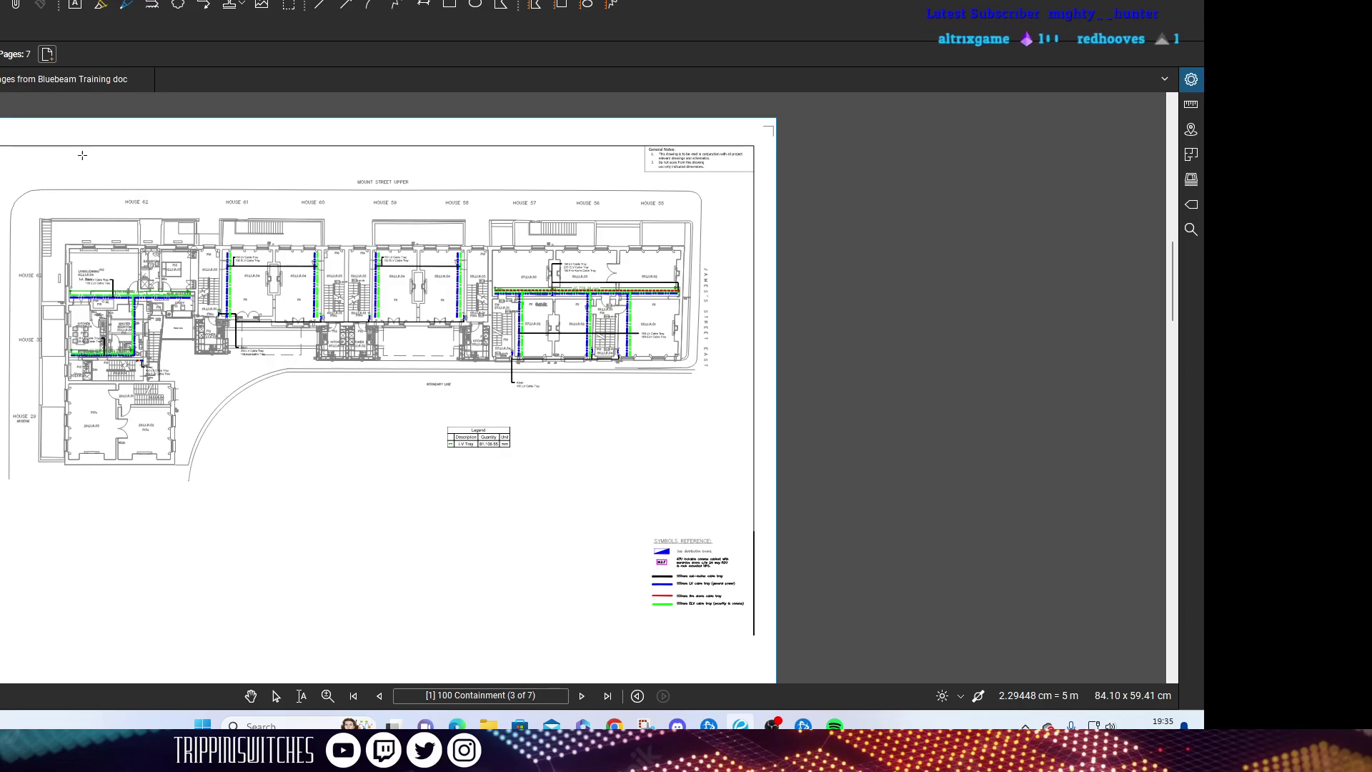
scroll(231, 283, up, 4)
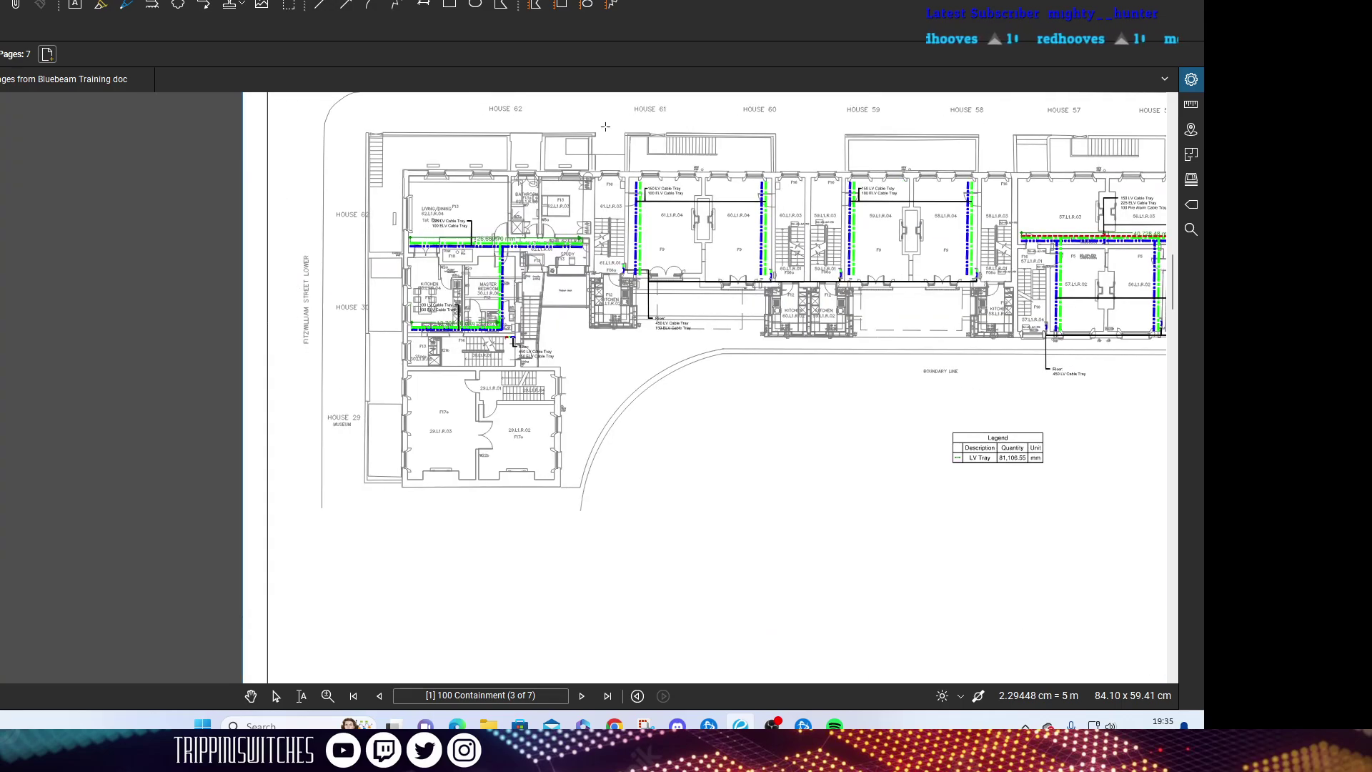
drag(692, 345, 556, 385)
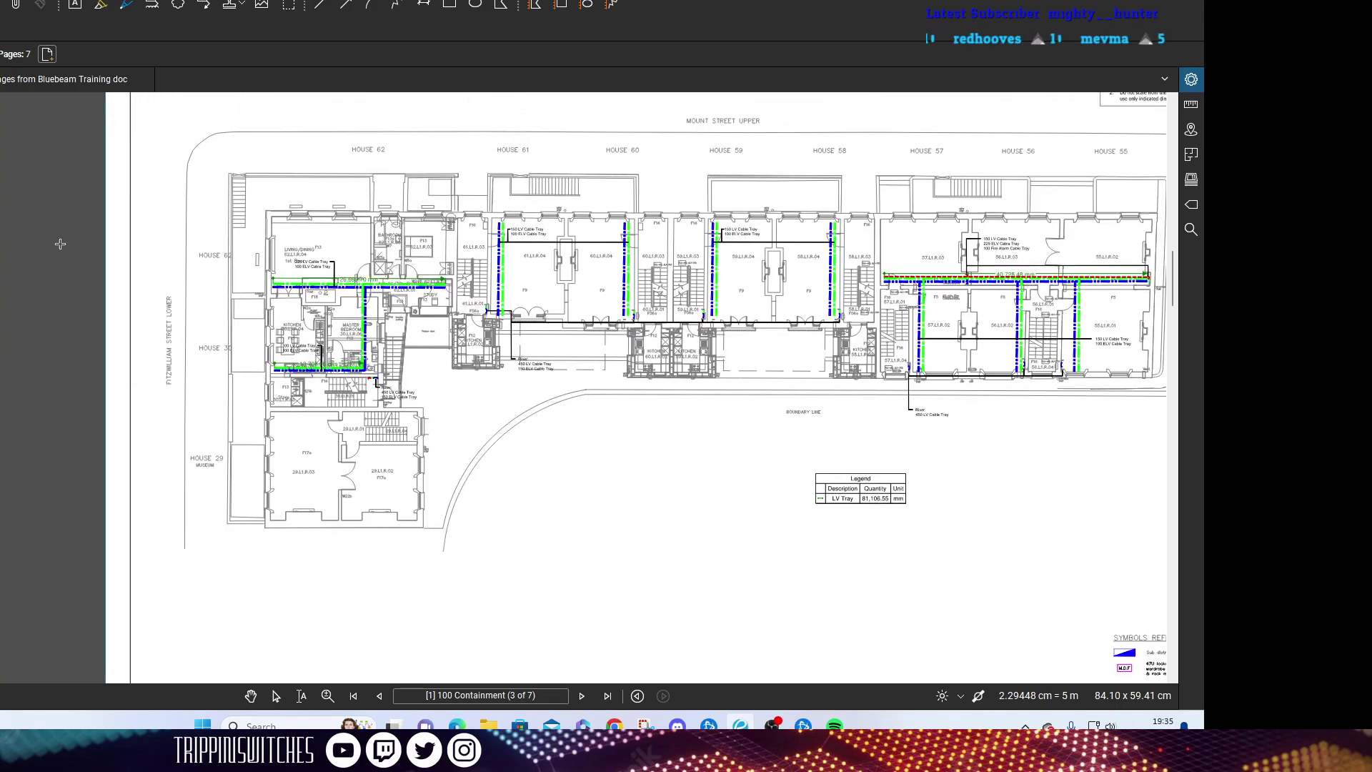
scroll(290, 248, down, 1)
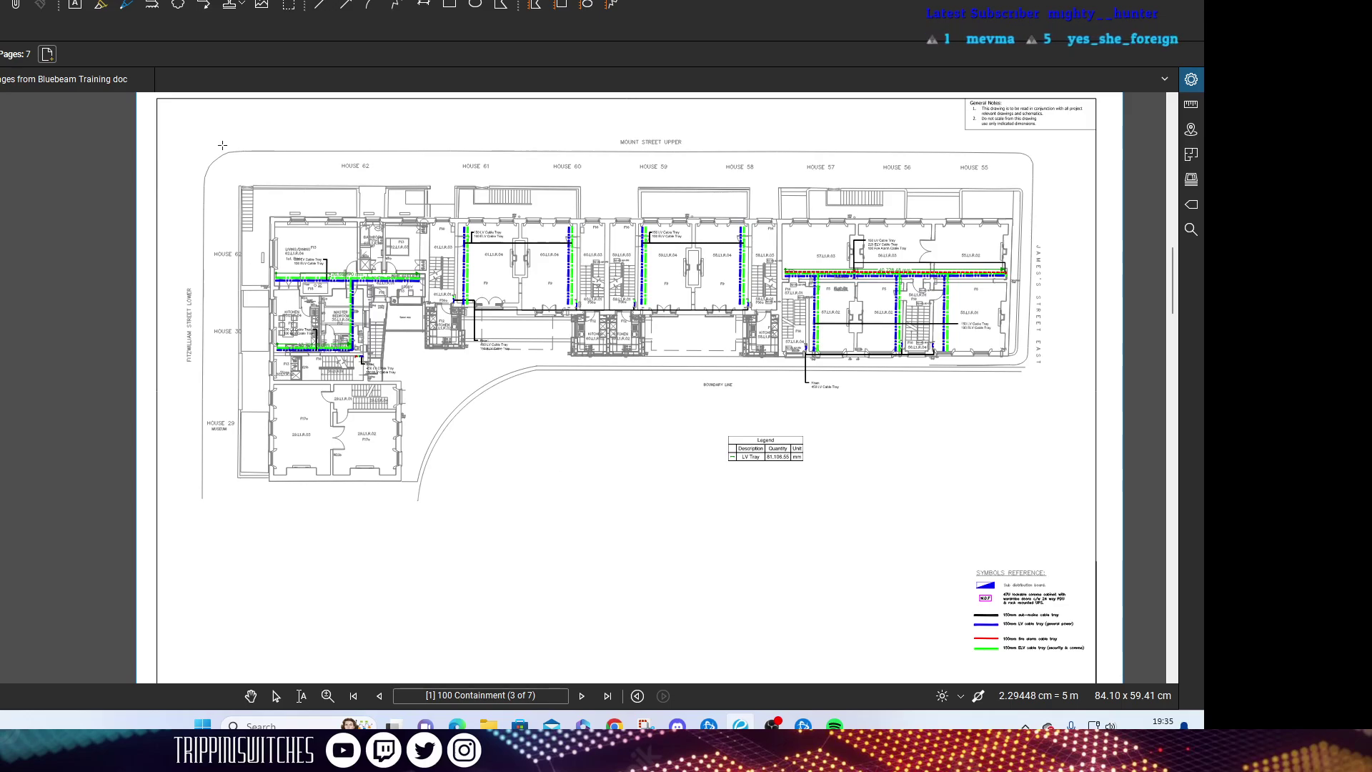
scroll(222, 145, up, 10)
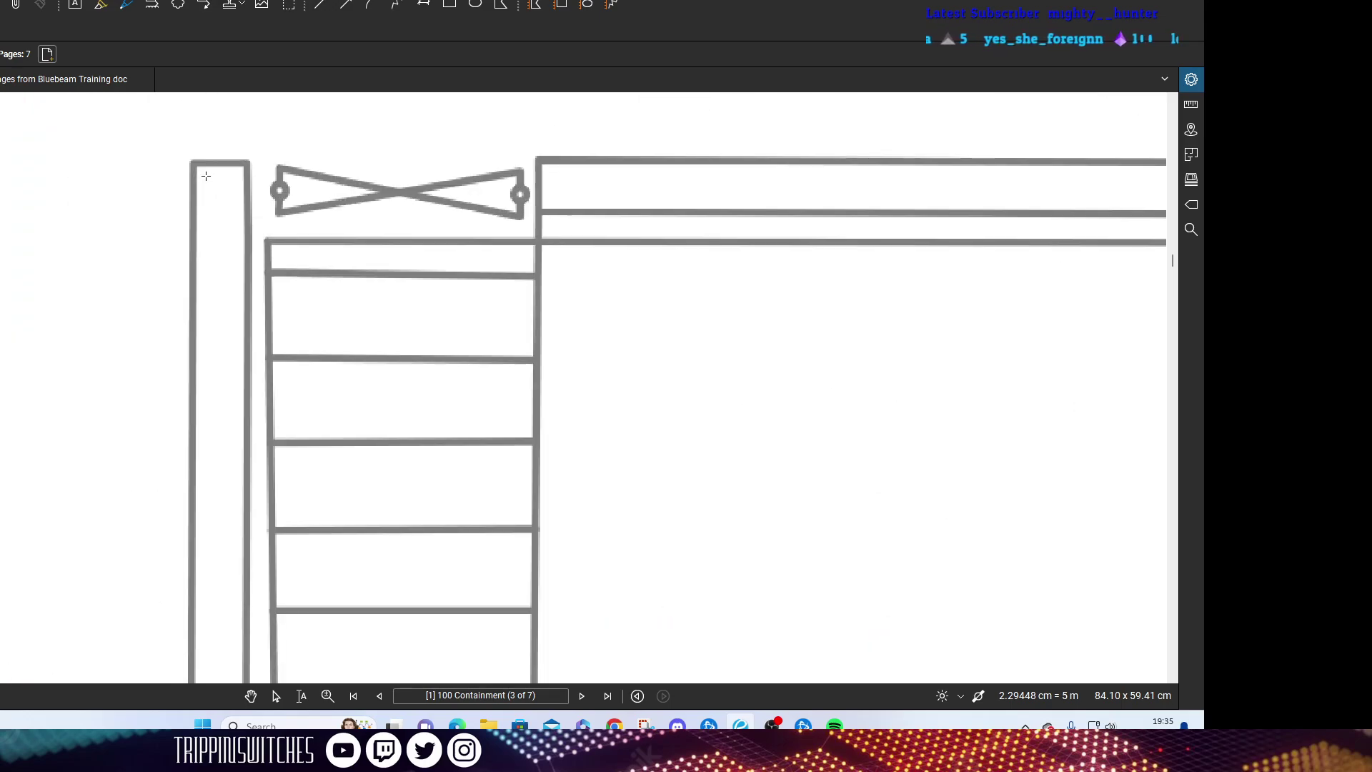
scroll(206, 176, up, 2)
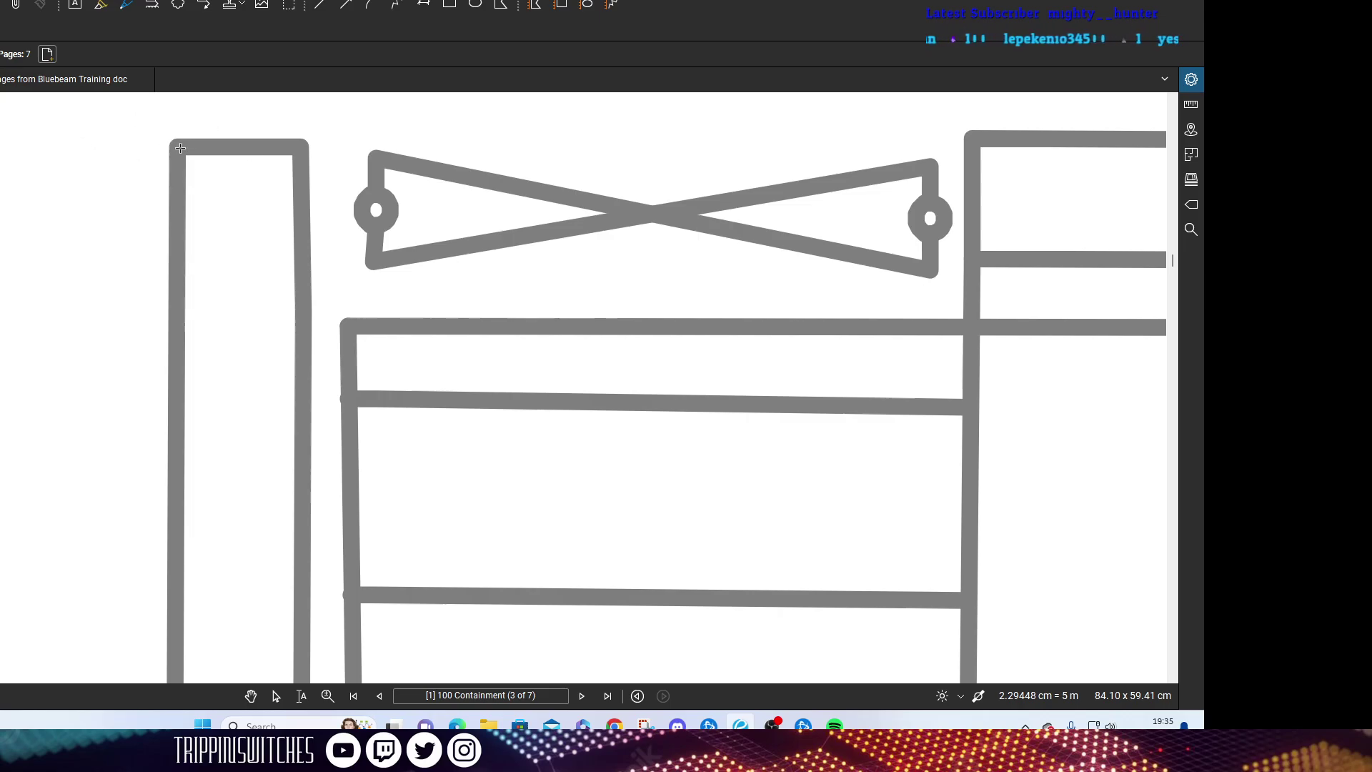
scroll(194, 148, down, 12)
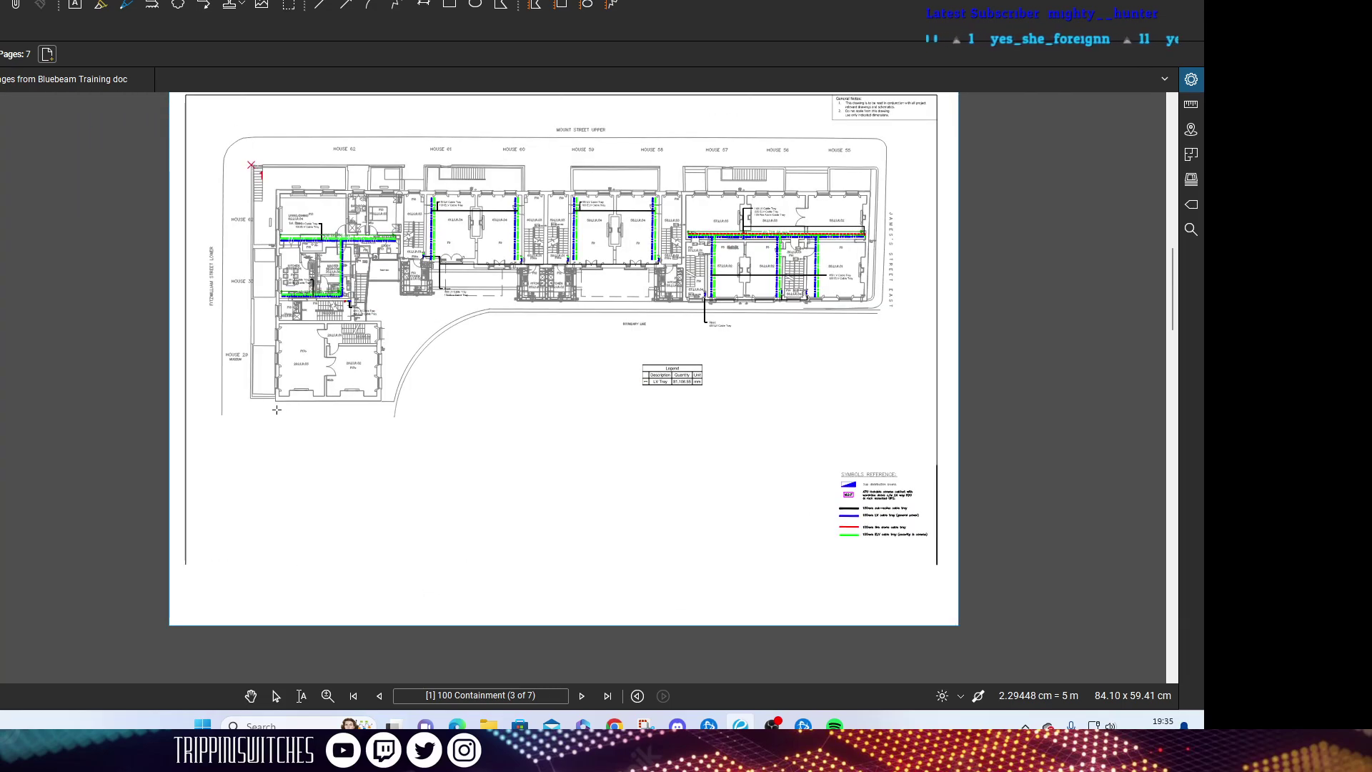
Place the second alignment point on the lower outer corner of House 29's boundary on the containment page.
scroll(260, 410, up, 10)
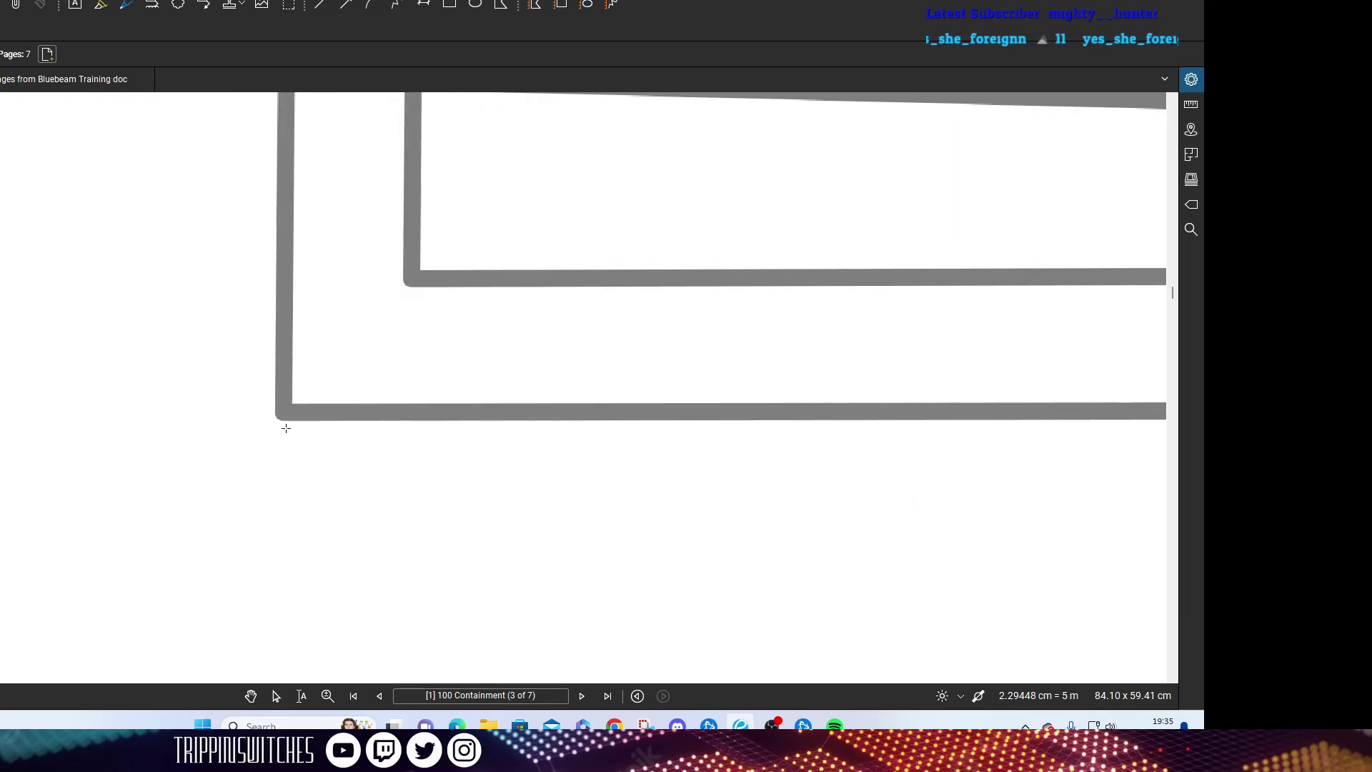
scroll(284, 408, up, 3)
scroll(281, 390, down, 10)
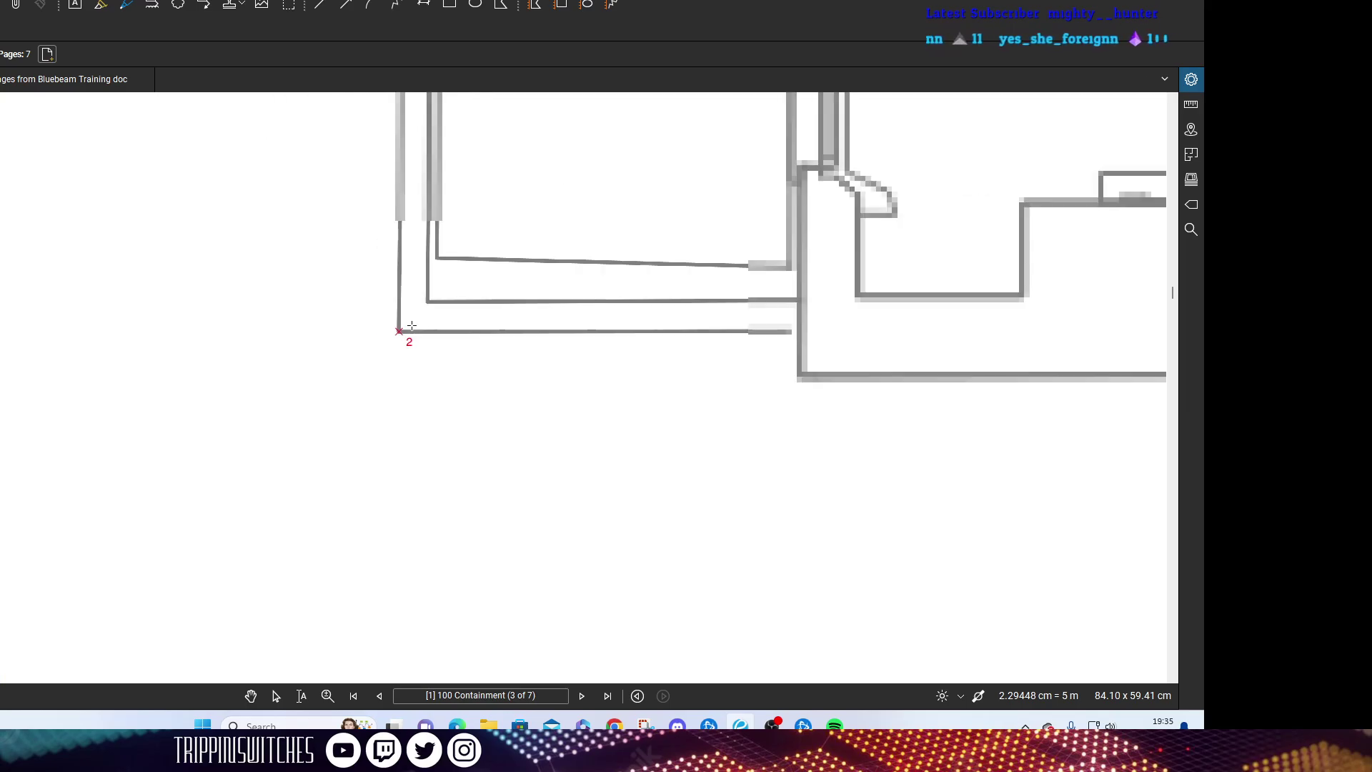
Survey the containment plan around House 55 at the James's Street East end for a suitable third alignment point.
mouse_move(700, 219)
mouse_down()
mouse_move(349, 343)
mouse_move(99, 405)
mouse_up()
drag(691, 156, 534, 277)
scroll(534, 277, up, 1)
scroll(533, 276, up, 5)
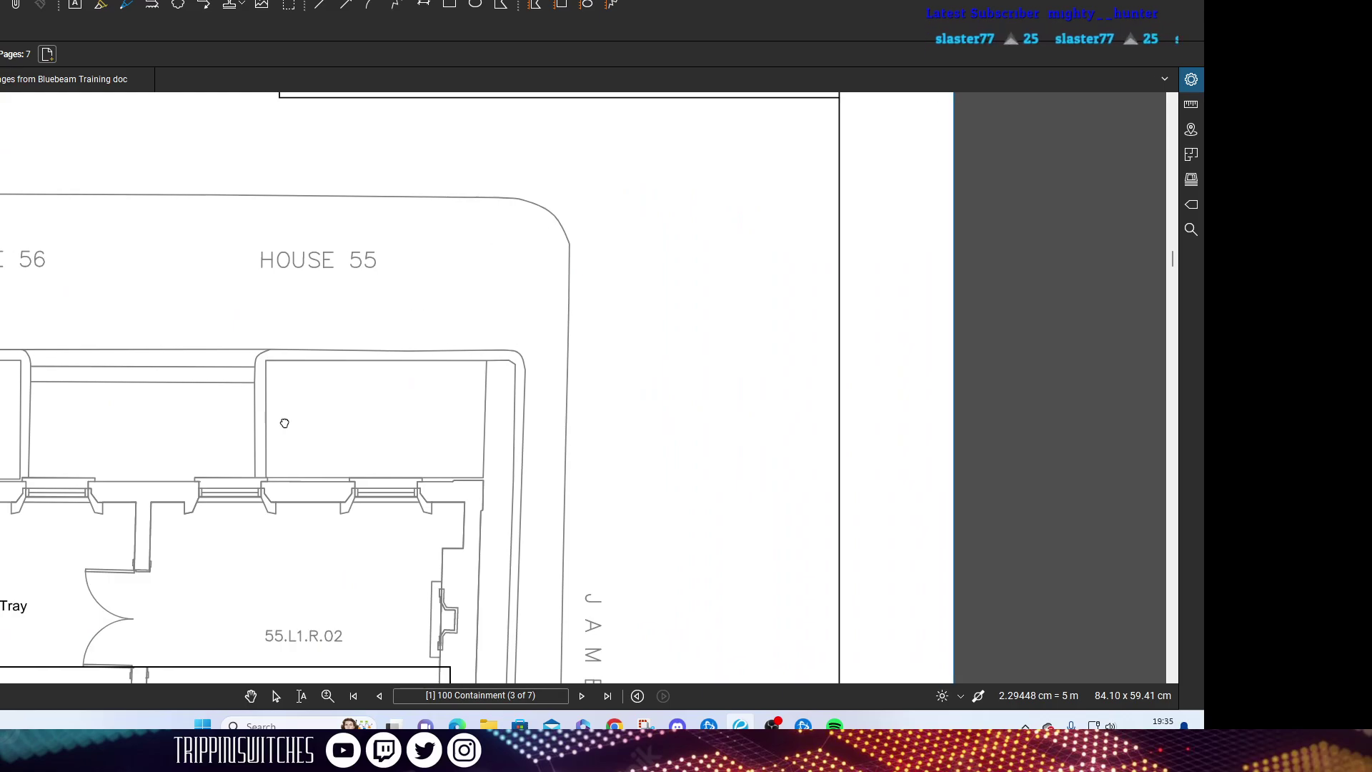
scroll(498, 273, down, 5)
scroll(342, 488, up, 5)
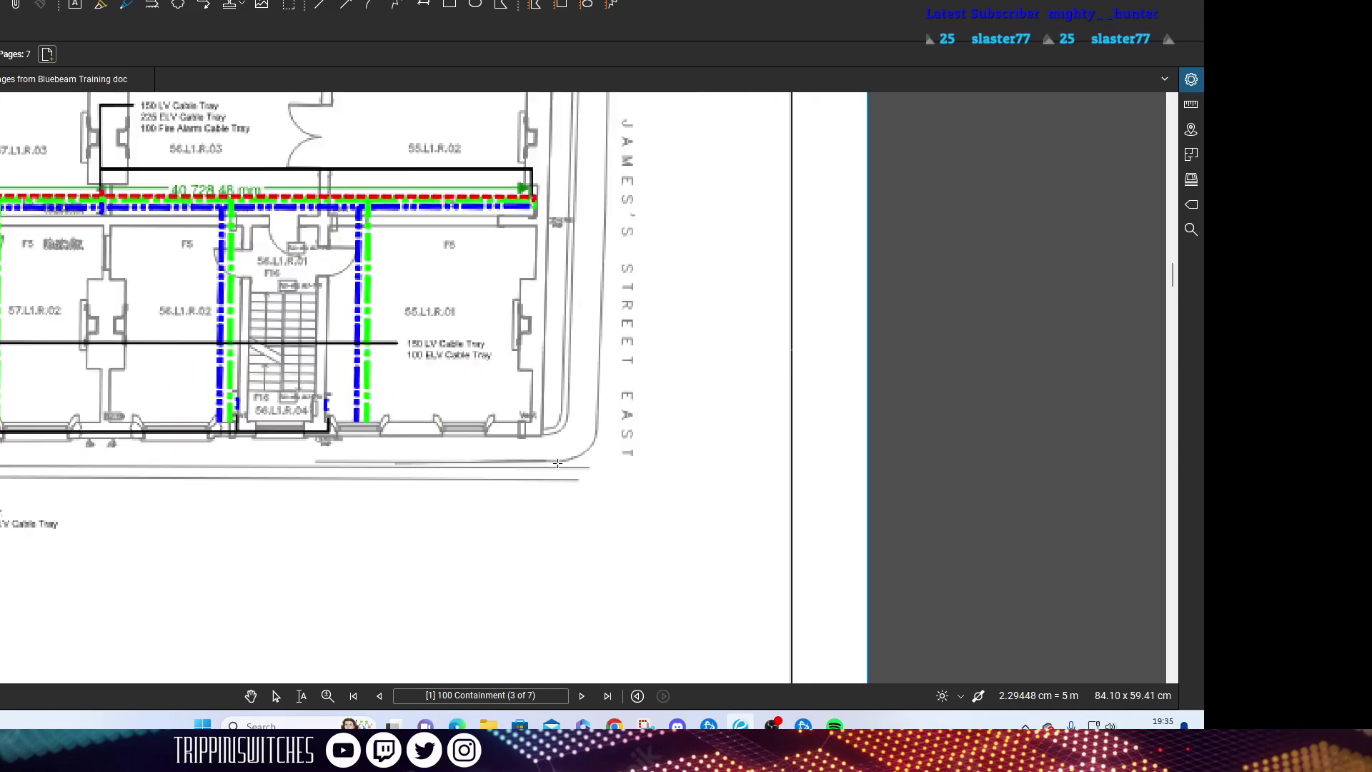
drag(343, 489, 576, 425)
drag(244, 421, 742, 407)
scroll(326, 361, down, 4)
scroll(373, 383, up, 5)
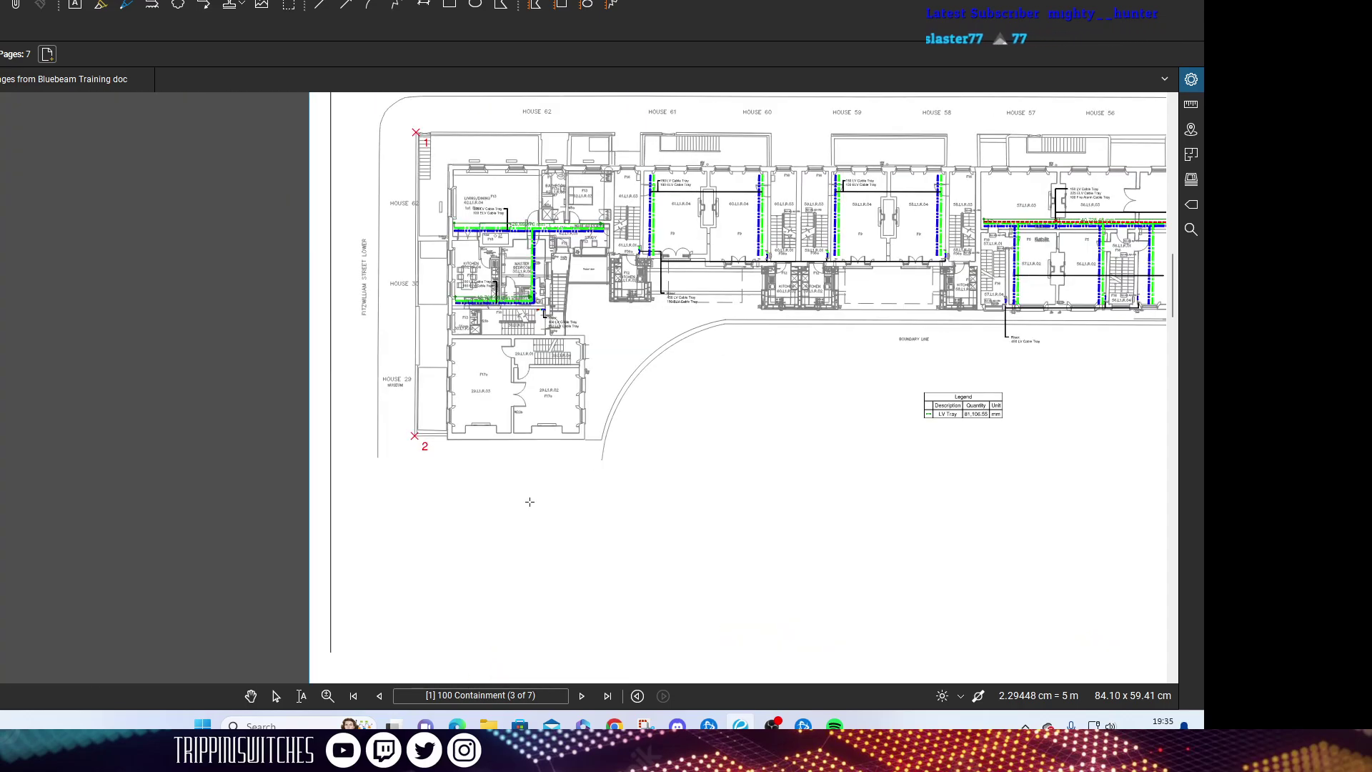
Check the placement of the second alignment point on House 29's outer boundary corner up close.
scroll(373, 383, up, 6)
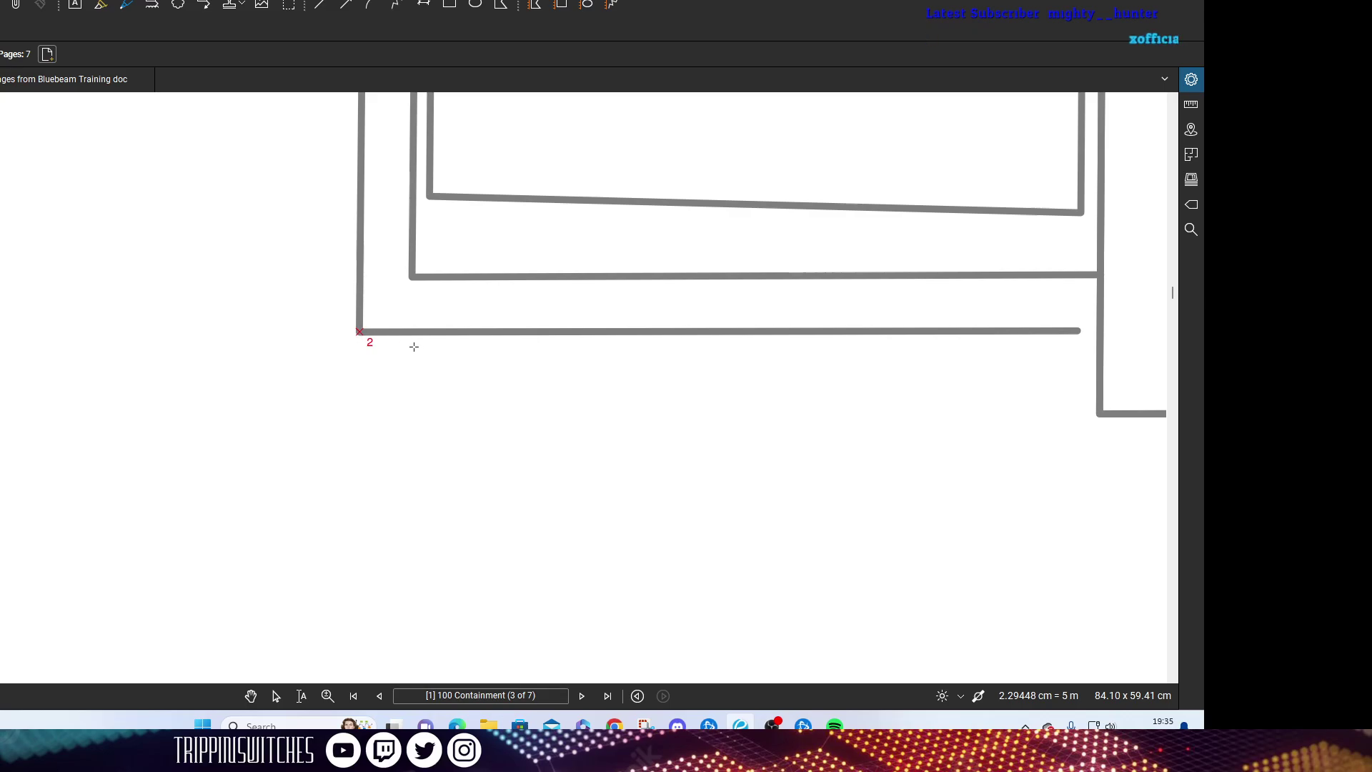
scroll(413, 346, down, 6)
scroll(435, 383, up, 4)
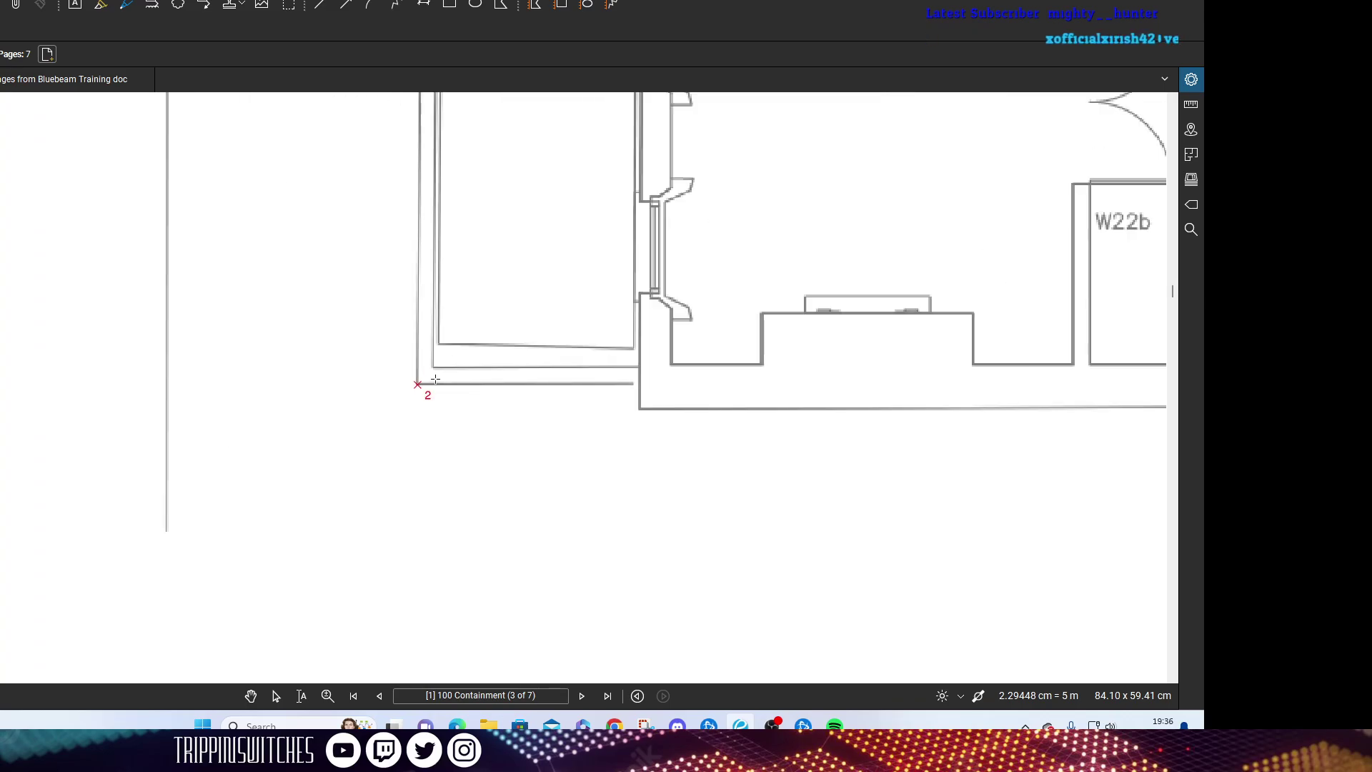
scroll(435, 383, up, 5)
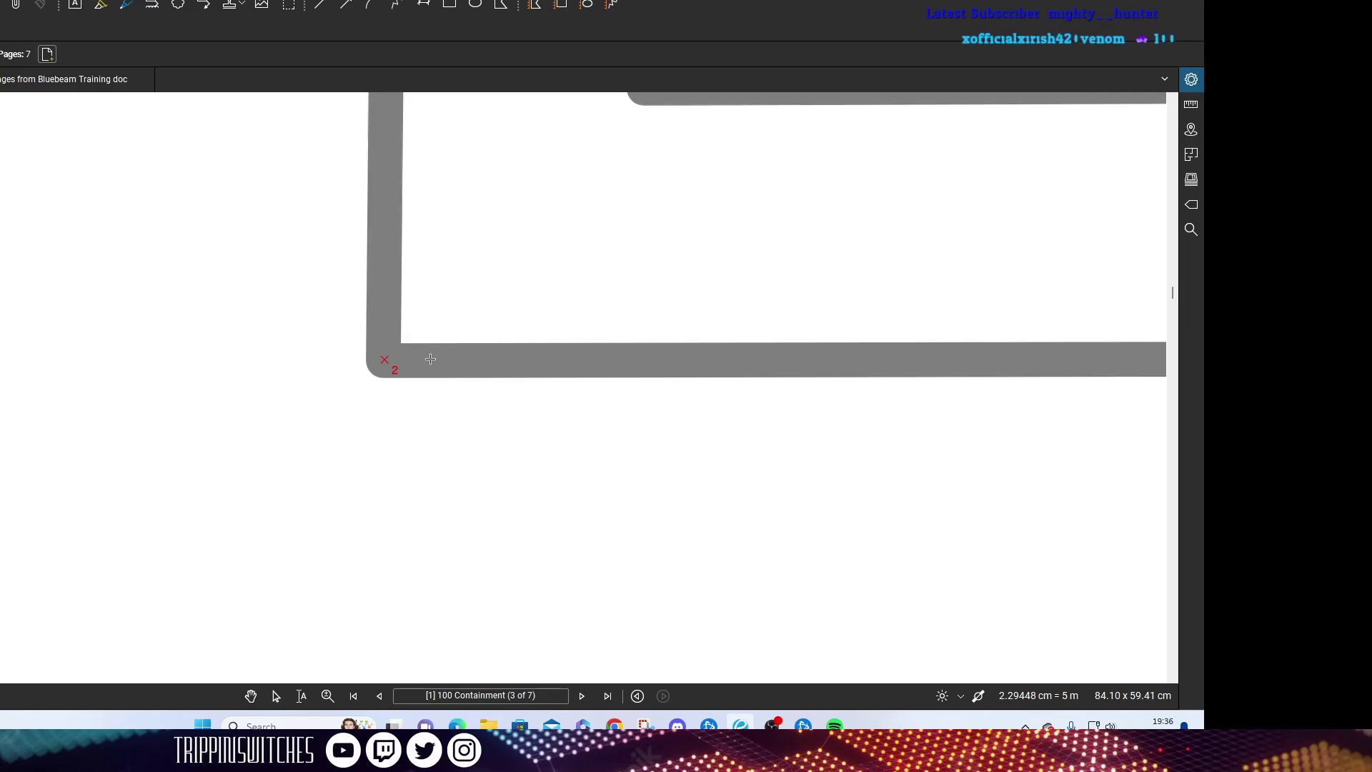
scroll(389, 405, down, 6)
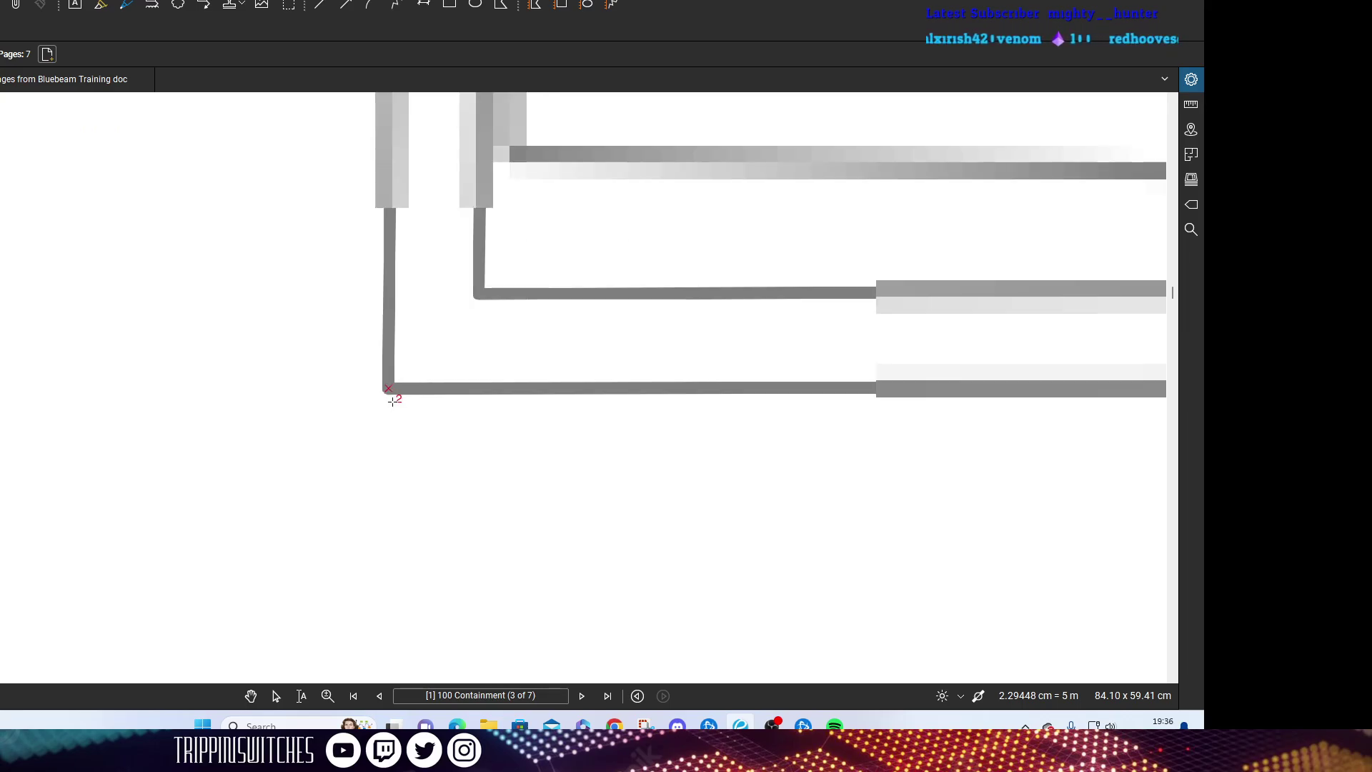
drag(847, 389, 529, 474)
scroll(529, 473, down, 8)
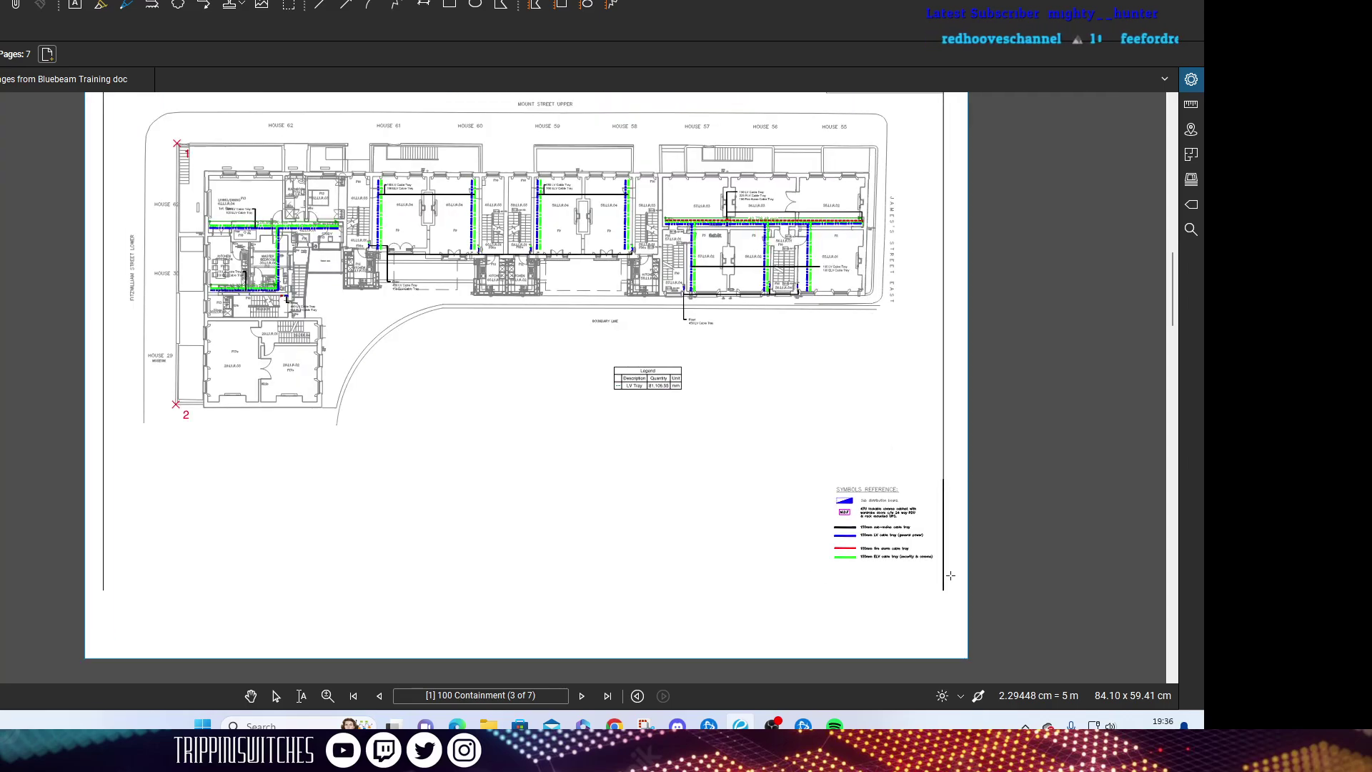
scroll(886, 264, up, 5)
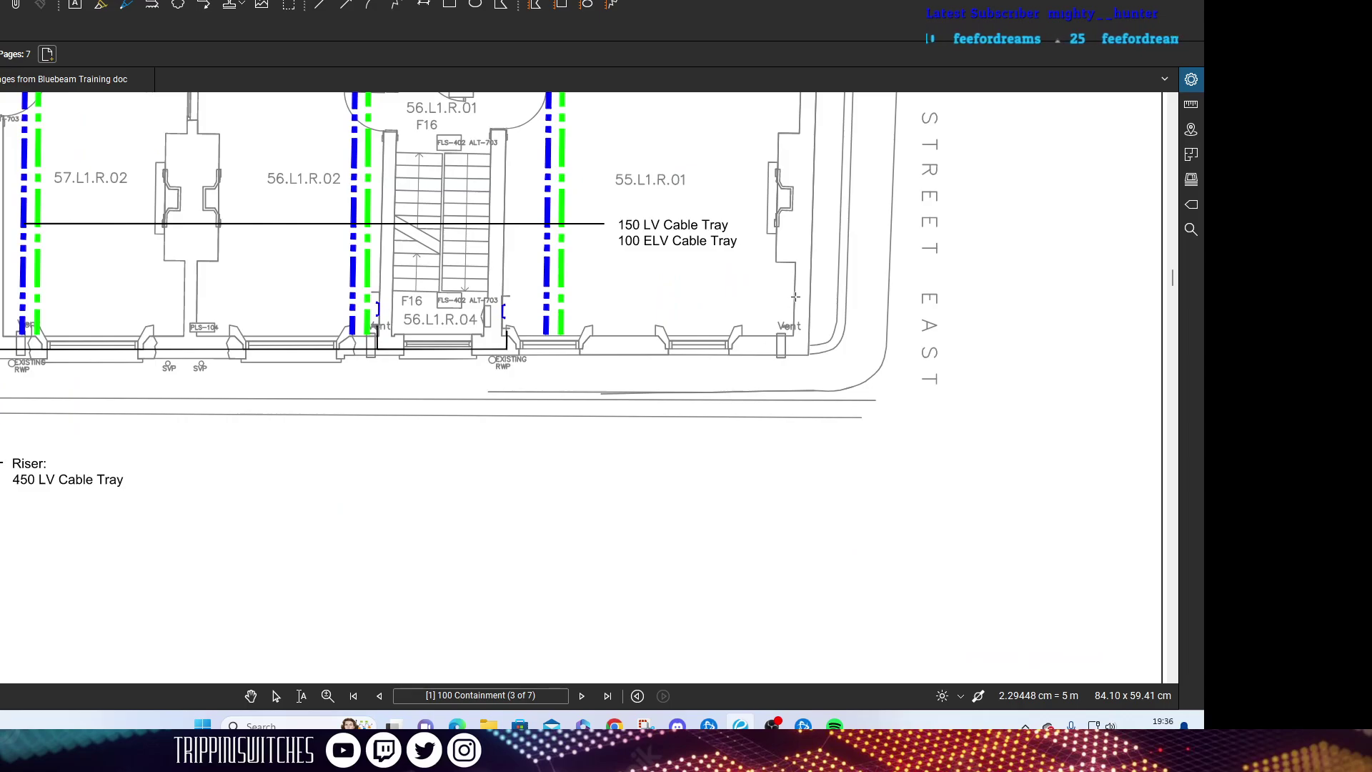
drag(795, 296, 839, 368)
scroll(850, 426, up, 10)
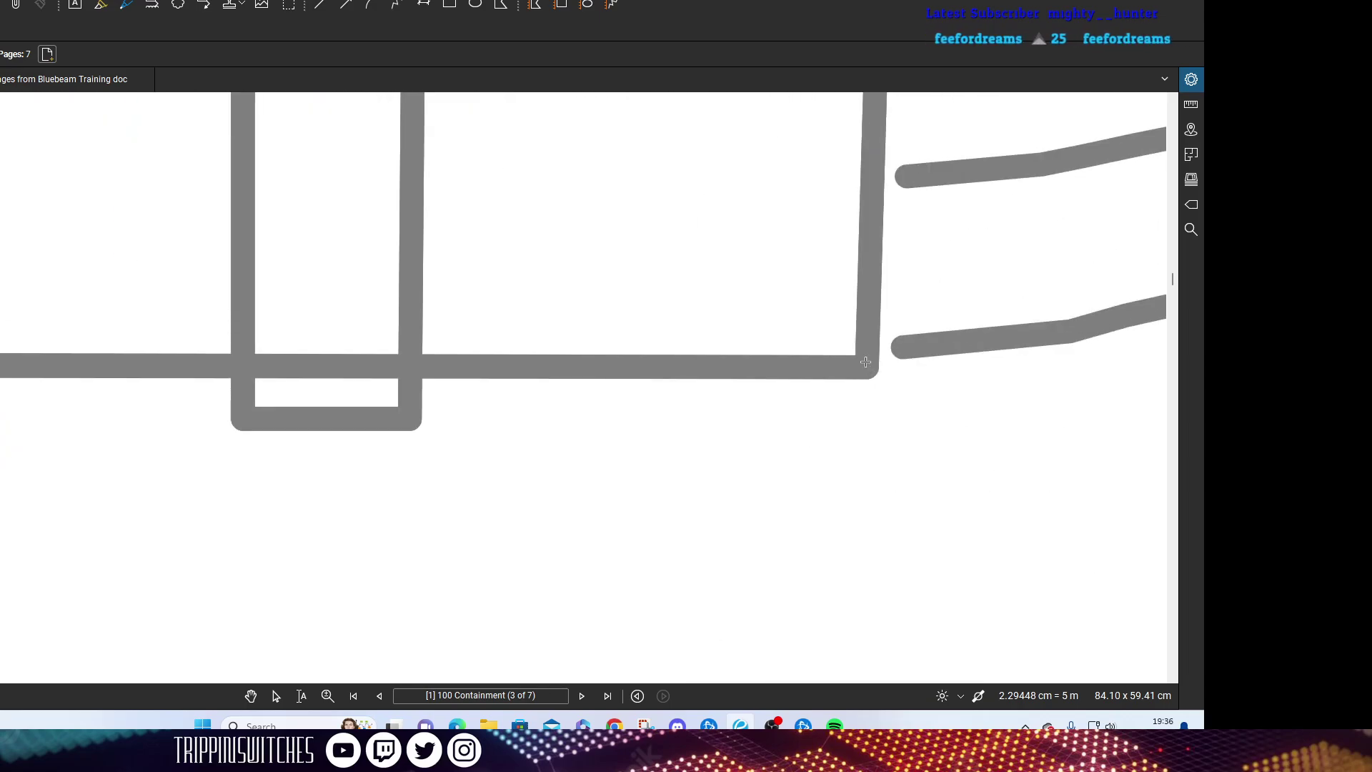
key(ctrl+Tab)
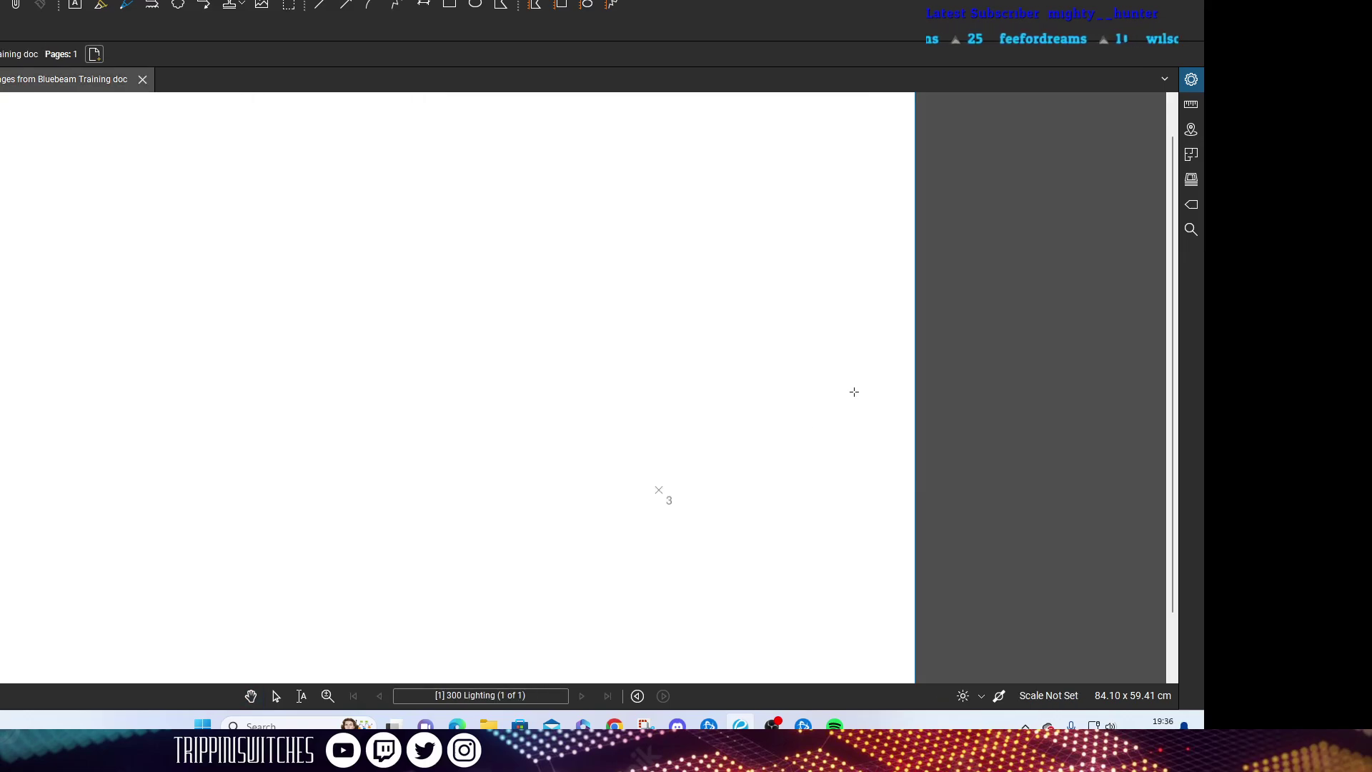
Place the first alignment point on the matching outer street-side corner of House 62 on the lighting page.
scroll(293, 226, up, 15)
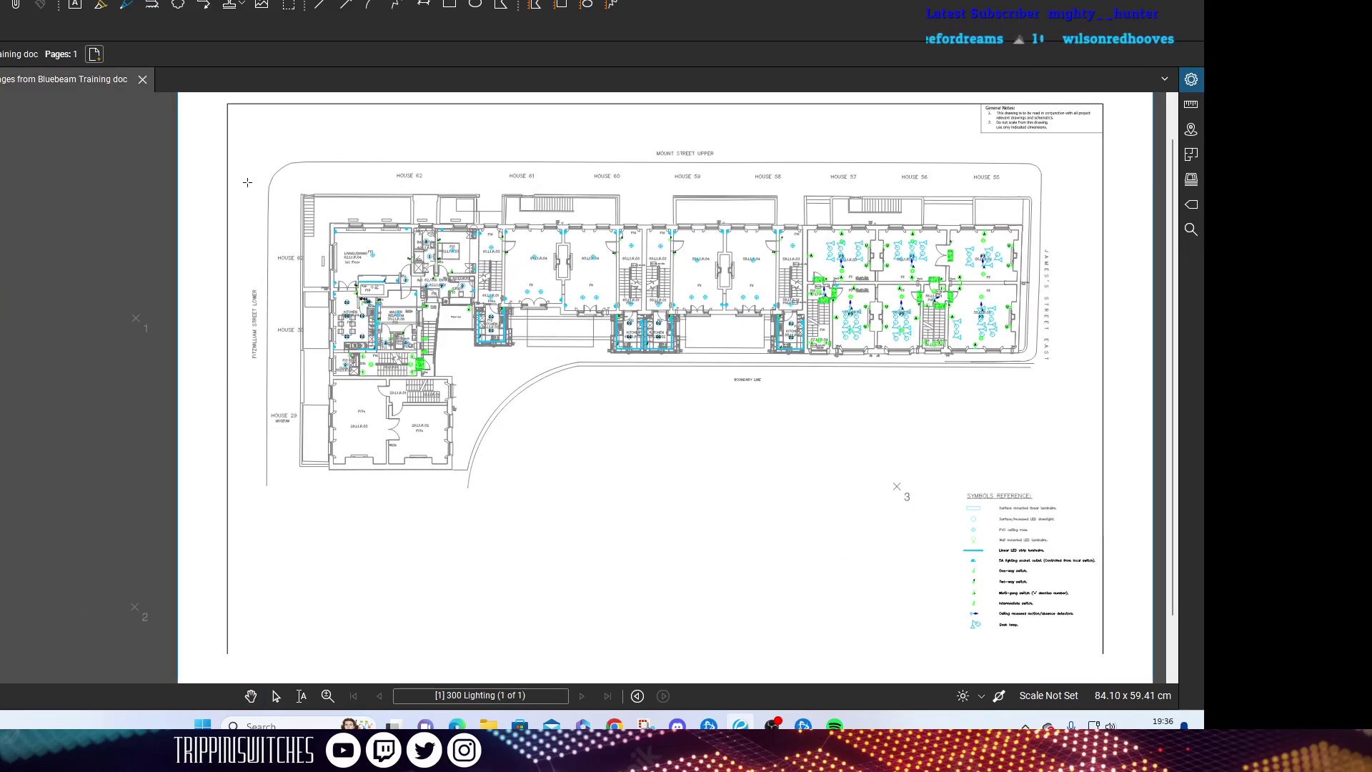
scroll(293, 226, up, 8)
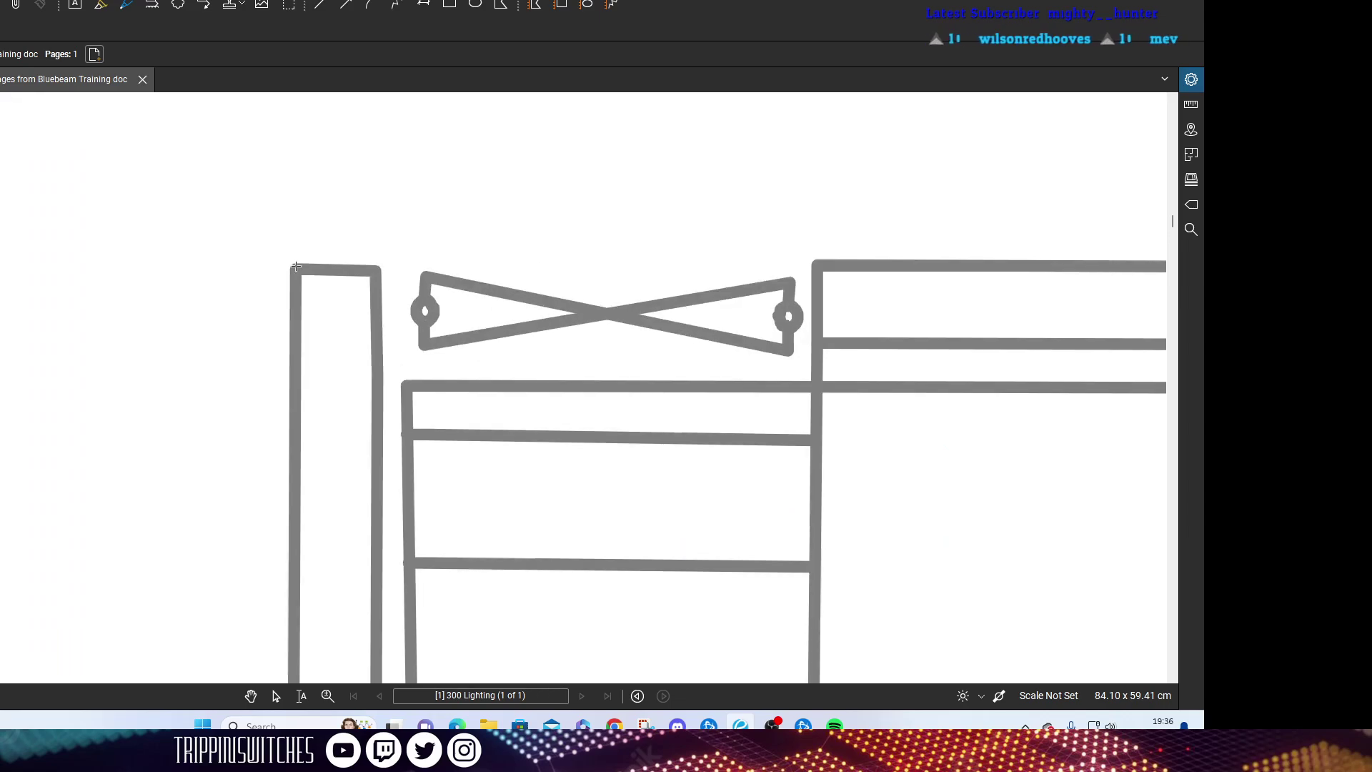
scroll(291, 338, down, 12)
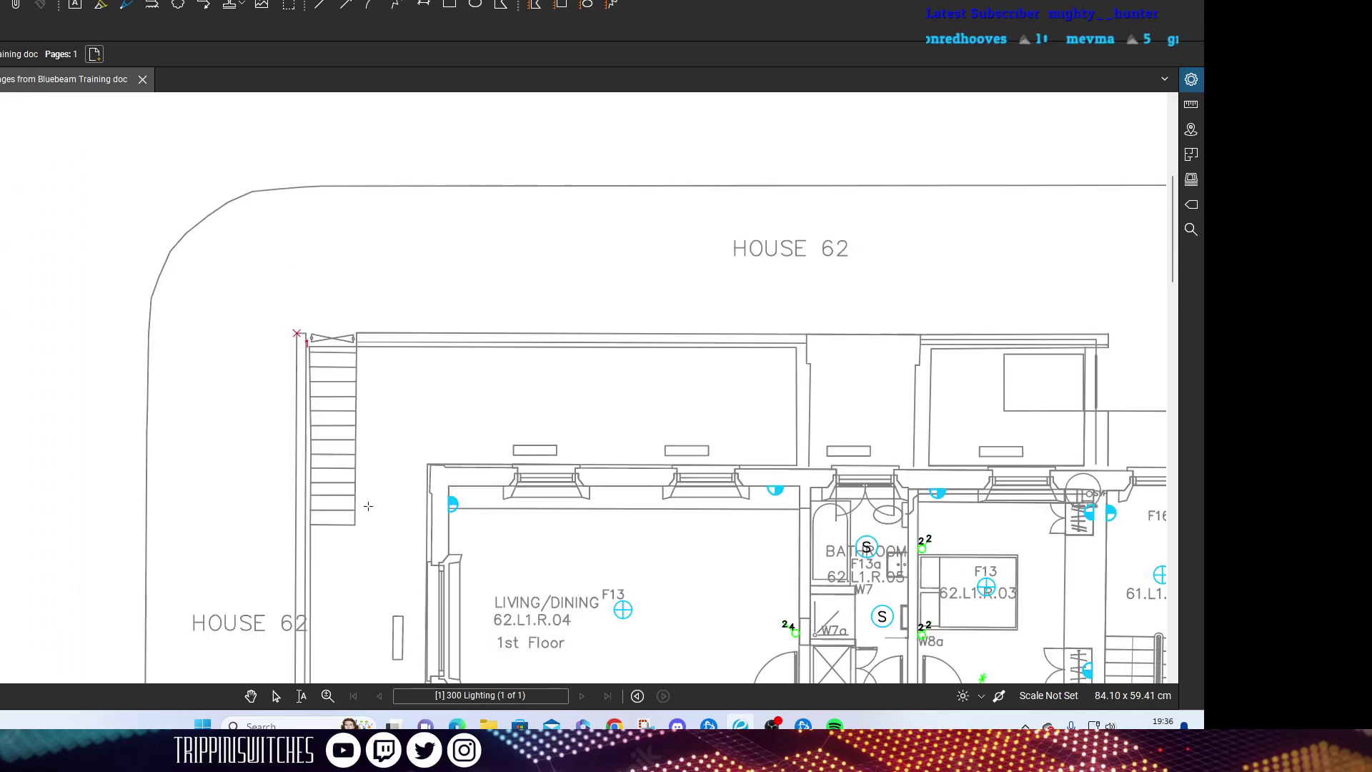
Place the second alignment point on the lower outer corner of House 29's boundary on the lighting page.
drag(370, 643, 407, 200)
drag(397, 679, 408, 428)
scroll(408, 427, down, 5)
scroll(428, 368, up, 10)
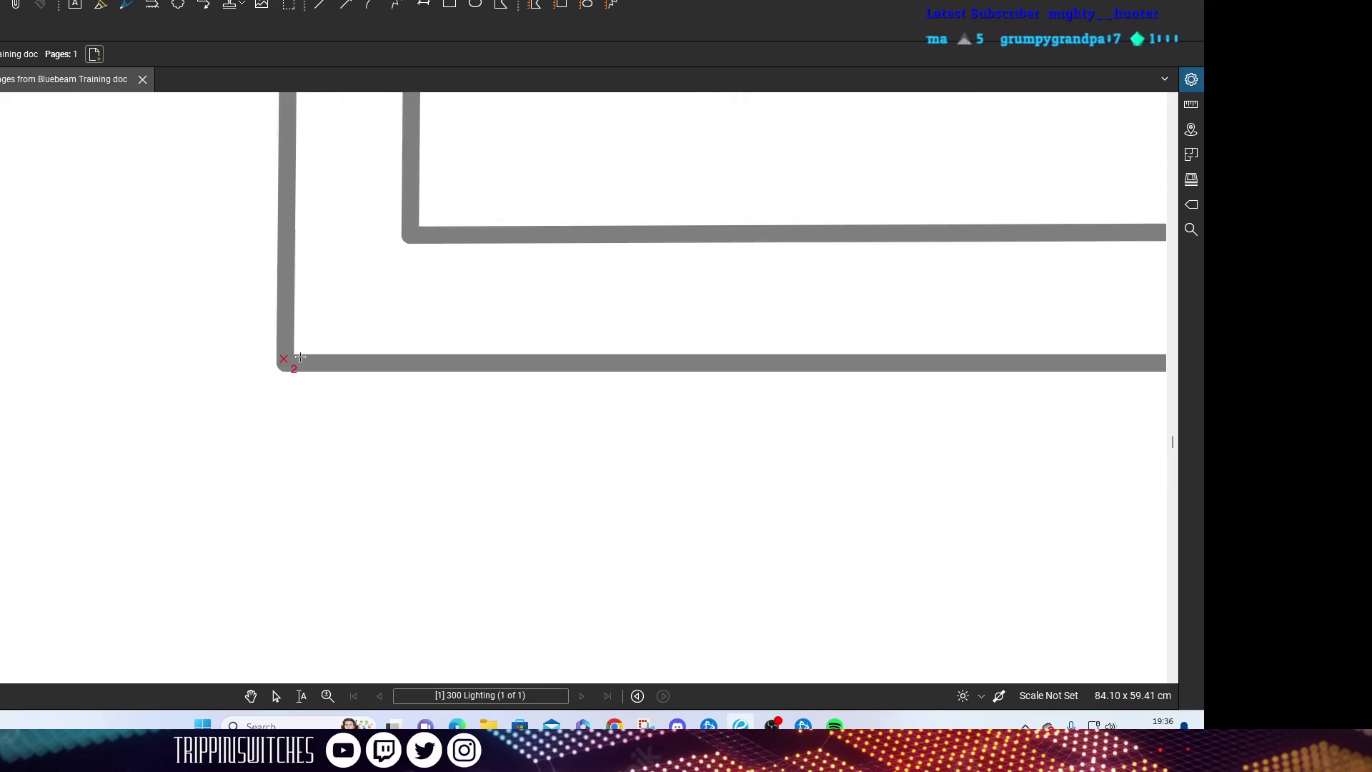
Place the third alignment point on House 55's lower outer wall corner on the lighting page and finish the alignment.
scroll(389, 336, down, 12)
drag(732, 335, 87, 334)
scroll(737, 321, down, 8)
scroll(715, 301, up, 10)
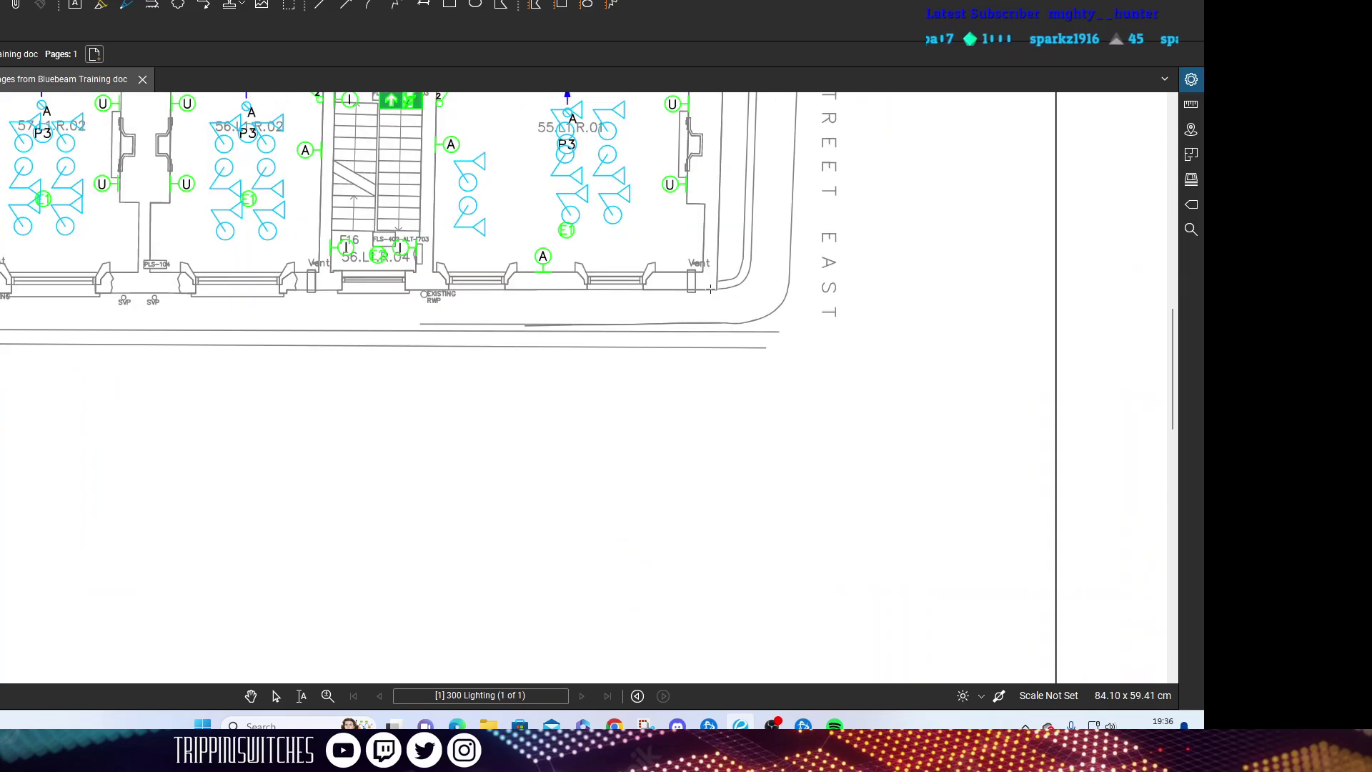
scroll(711, 288, up, 10)
click(699, 376)
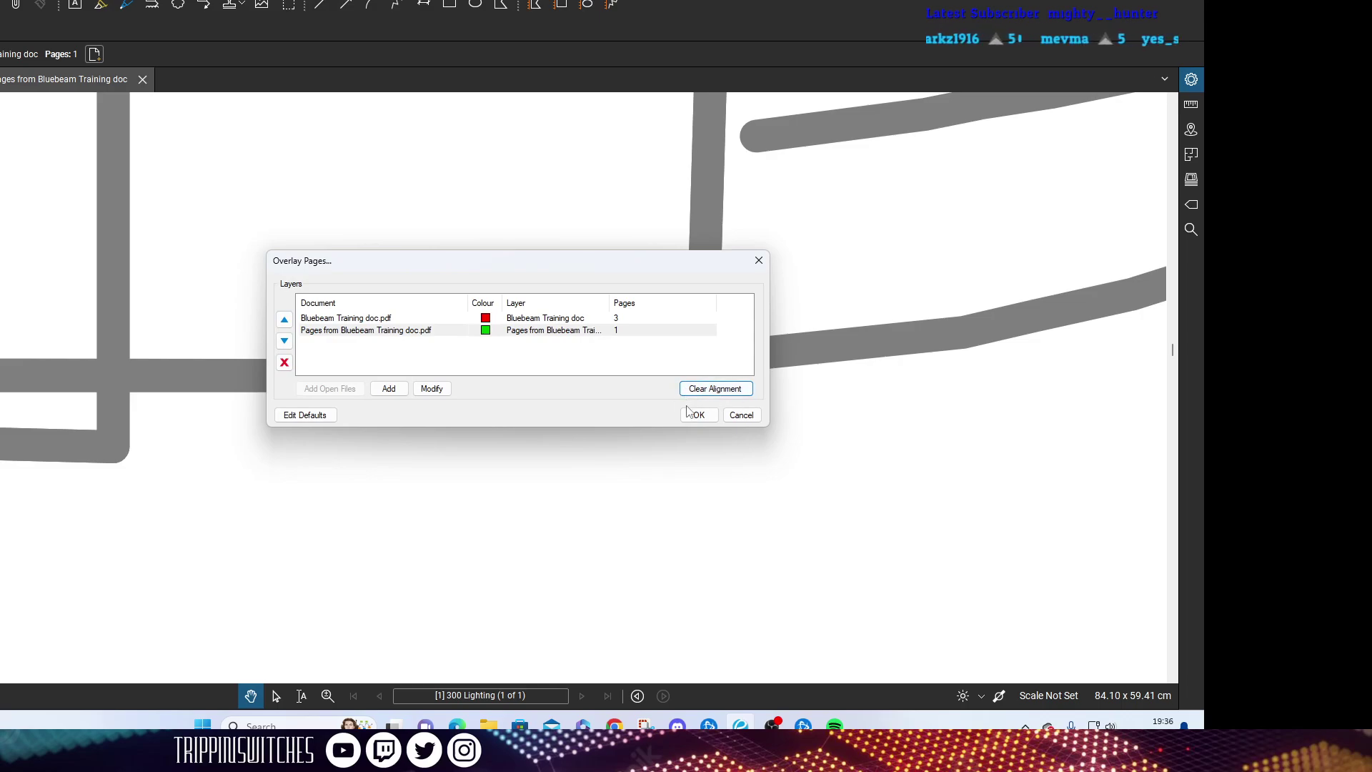
Change the Bluebeam Training doc base layer's colour to magenta and generate the overlay.
click(482, 317)
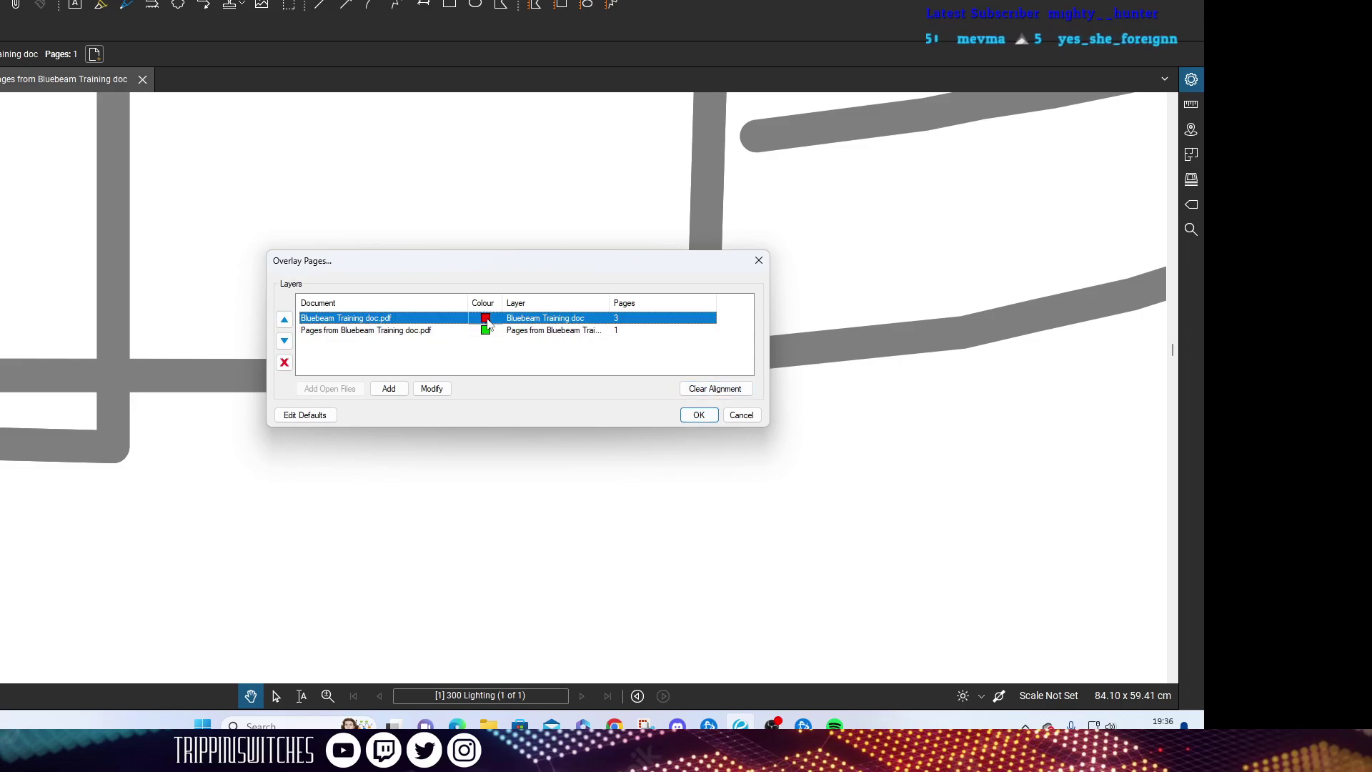
double_click(486, 319)
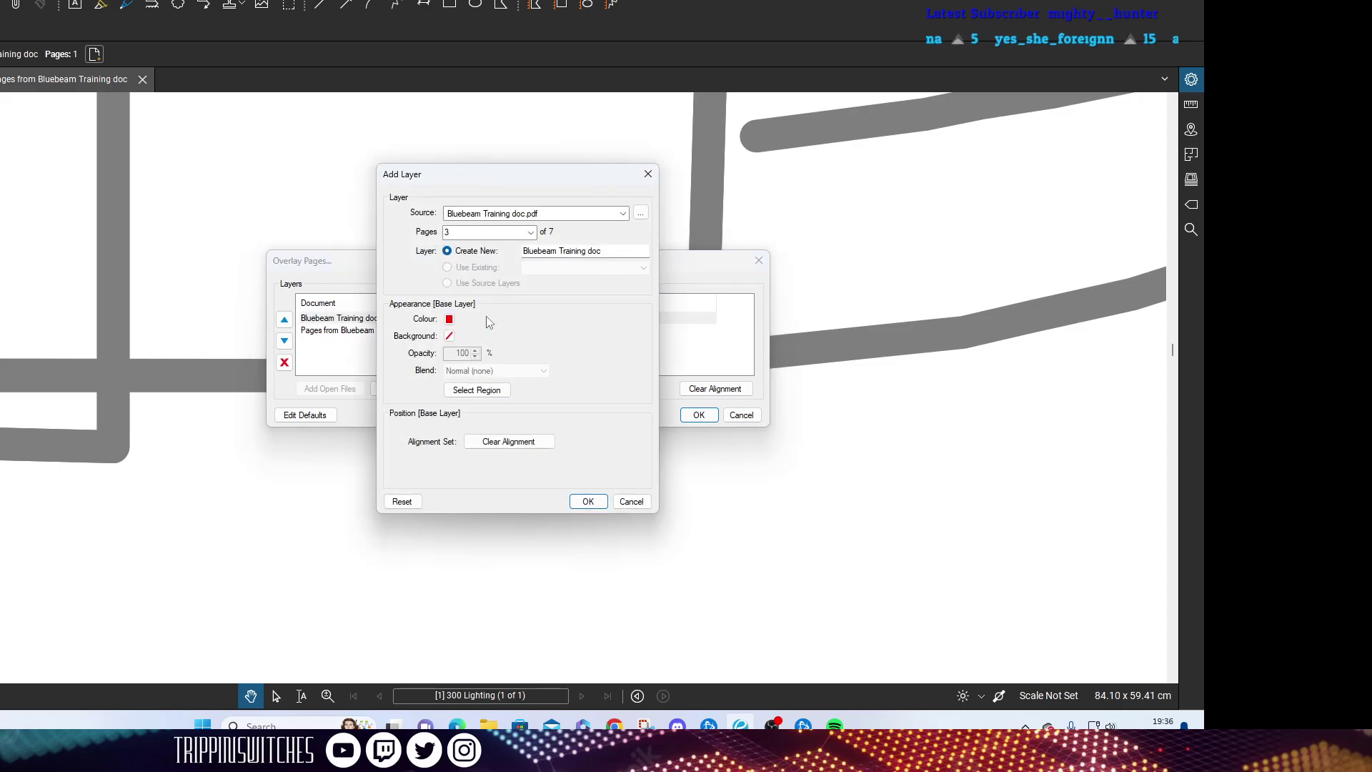
click(448, 319)
click(458, 395)
click(588, 501)
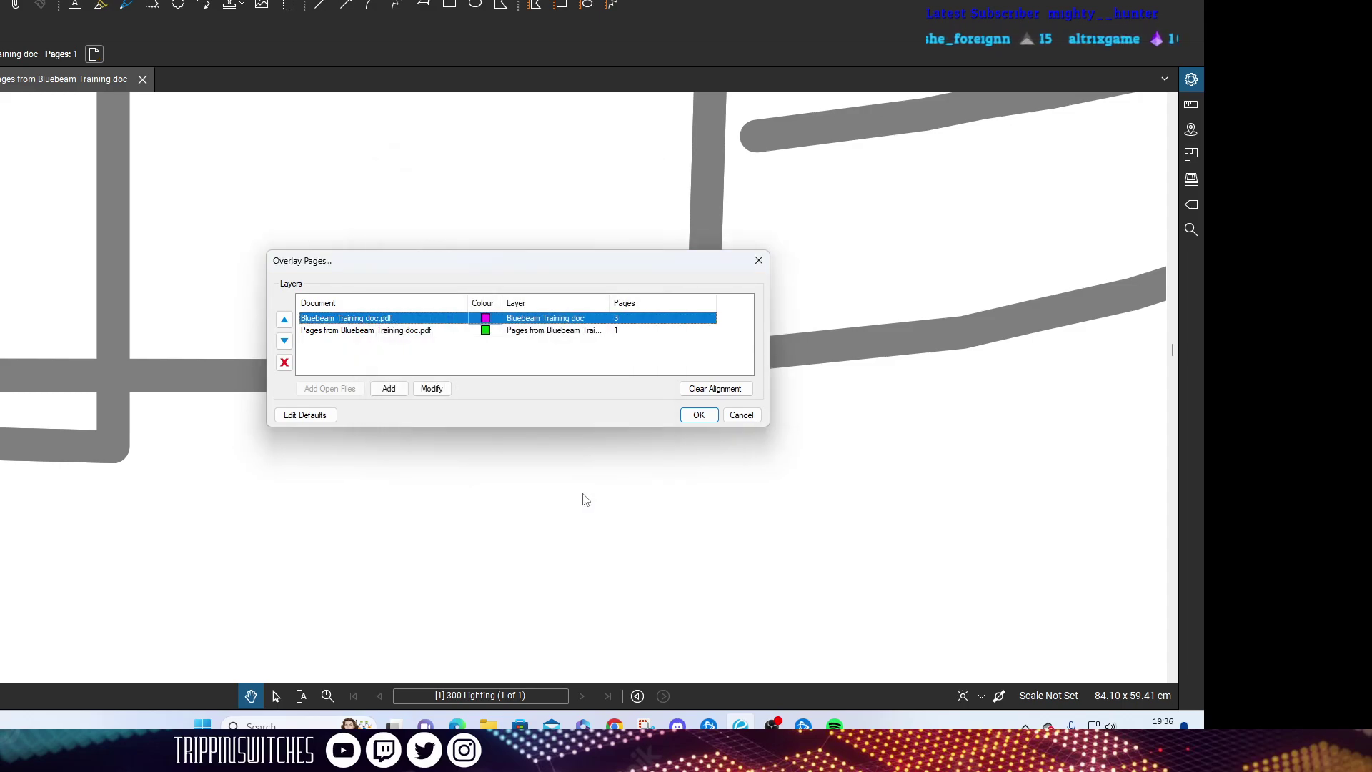
click(698, 415)
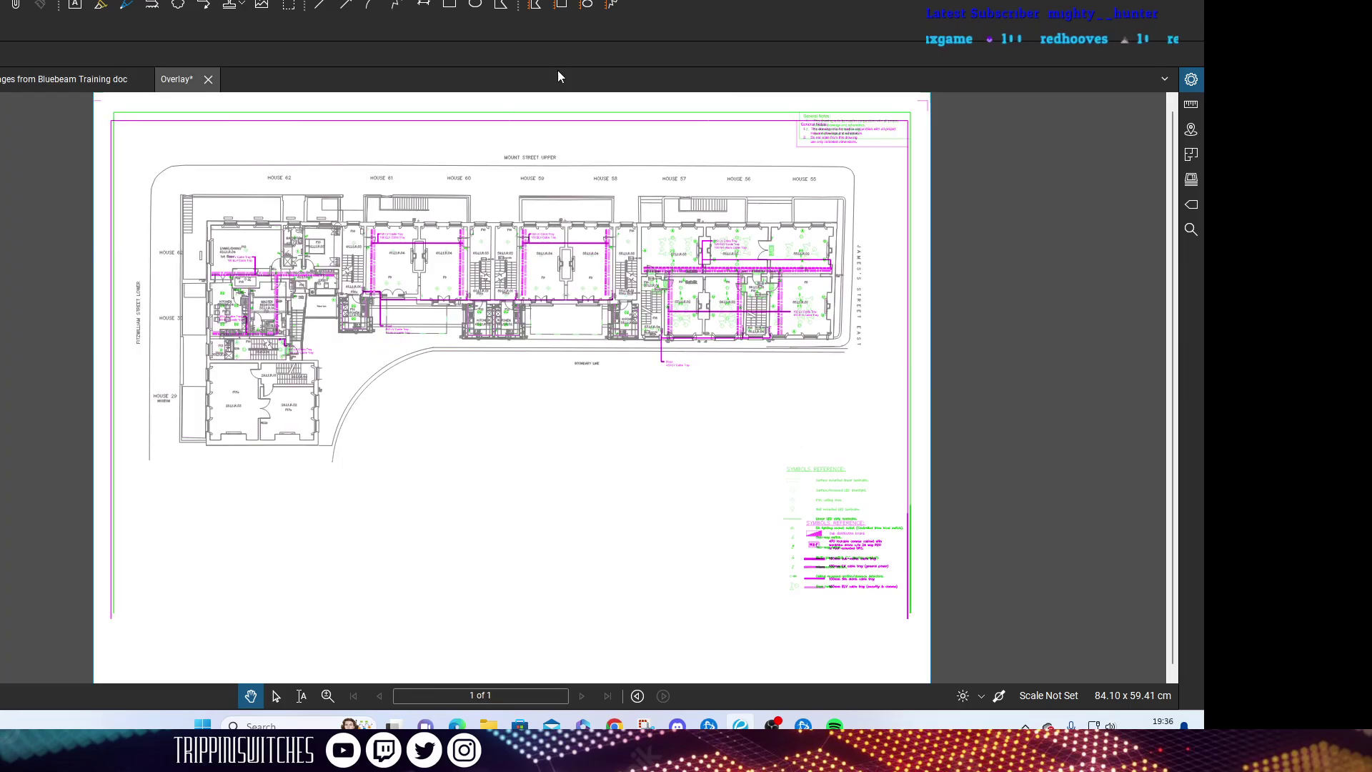
Examine how the two drawings line up in the overlay at the sheet border and across Houses 58 to 62.
scroll(399, 168, up, 5)
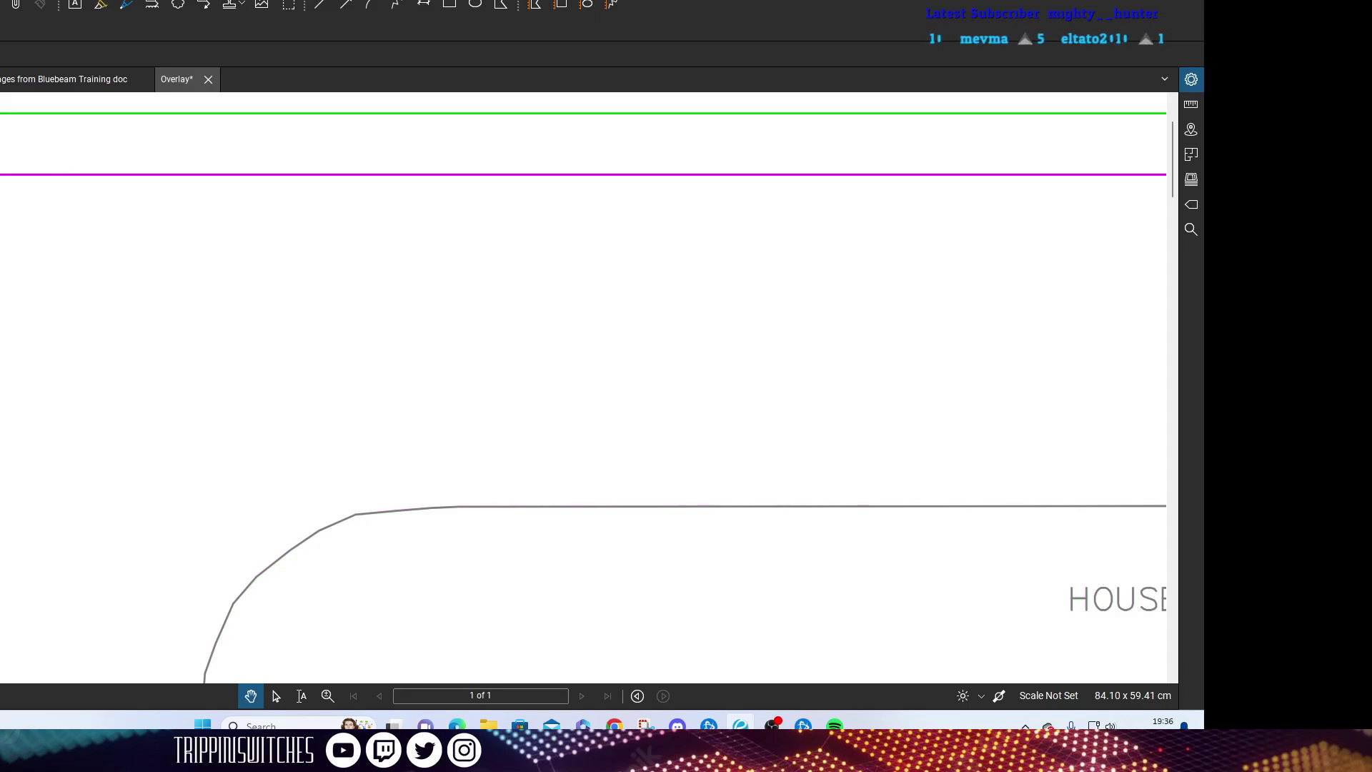
scroll(4, 203, down, 5)
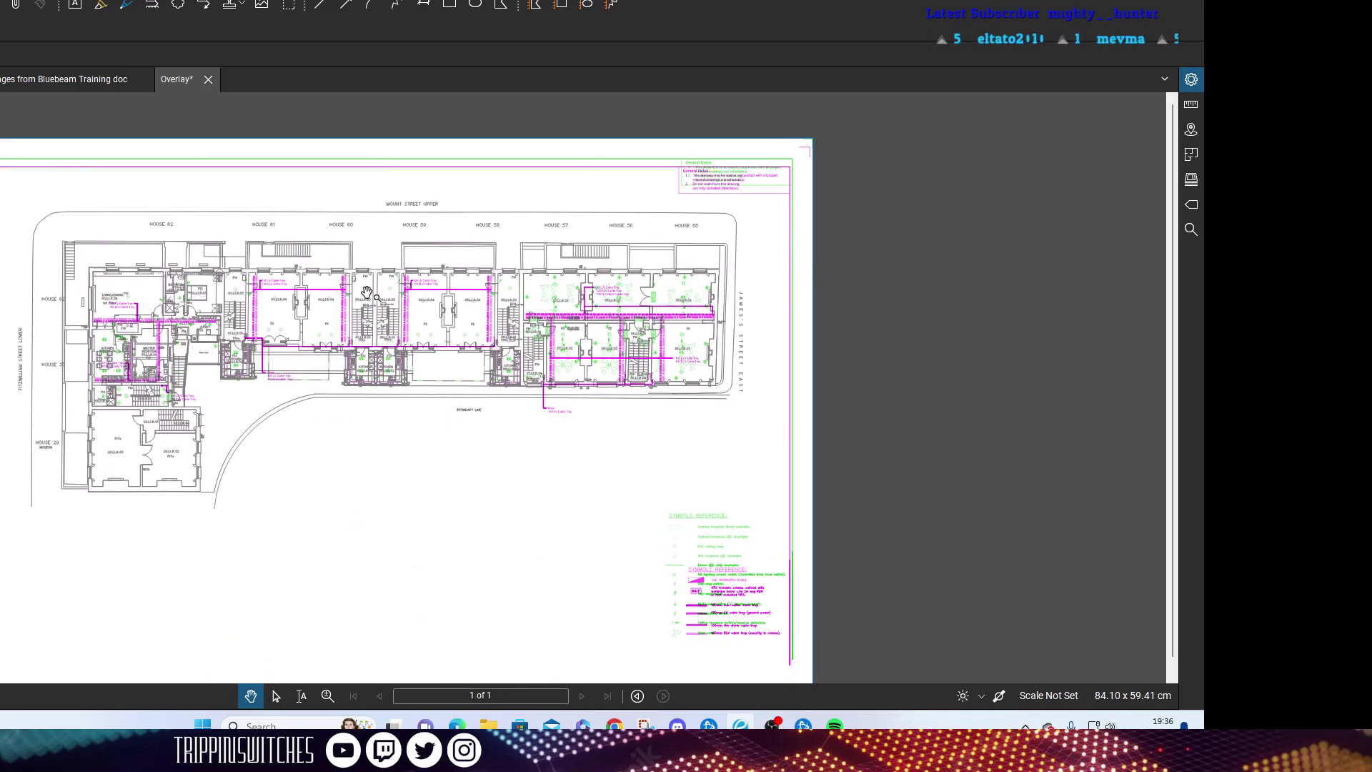
scroll(367, 291, up, 6)
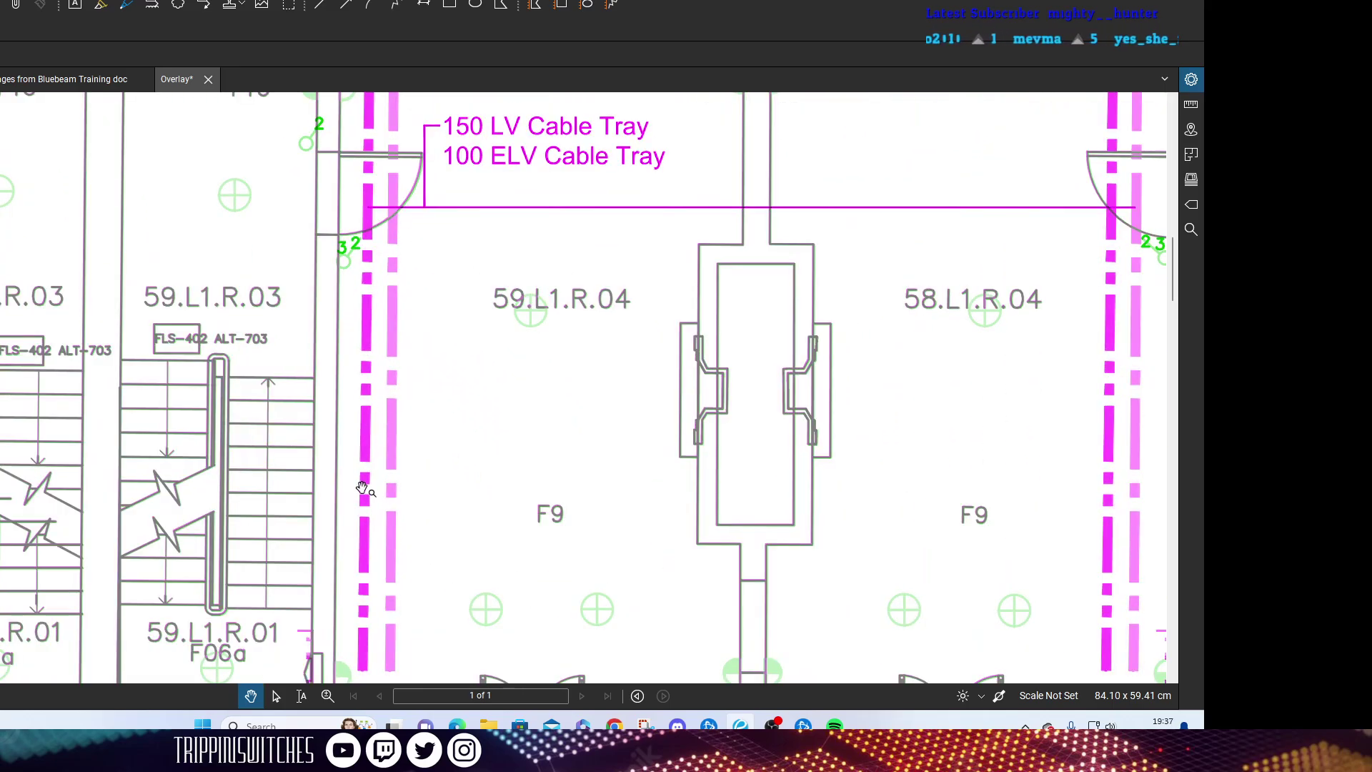
scroll(426, 332, down, 5)
scroll(163, 212, up, 6)
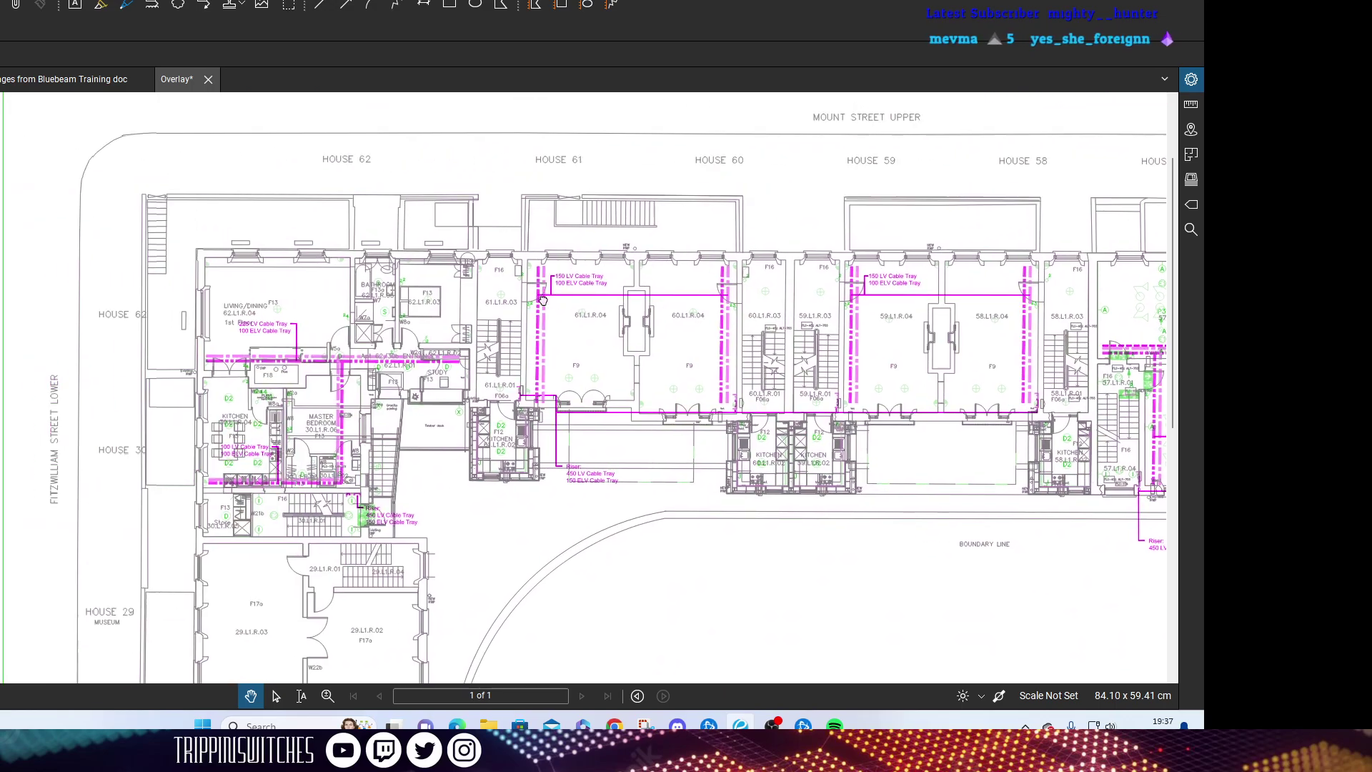
scroll(98, 167, up, 2)
scroll(230, 312, down, 6)
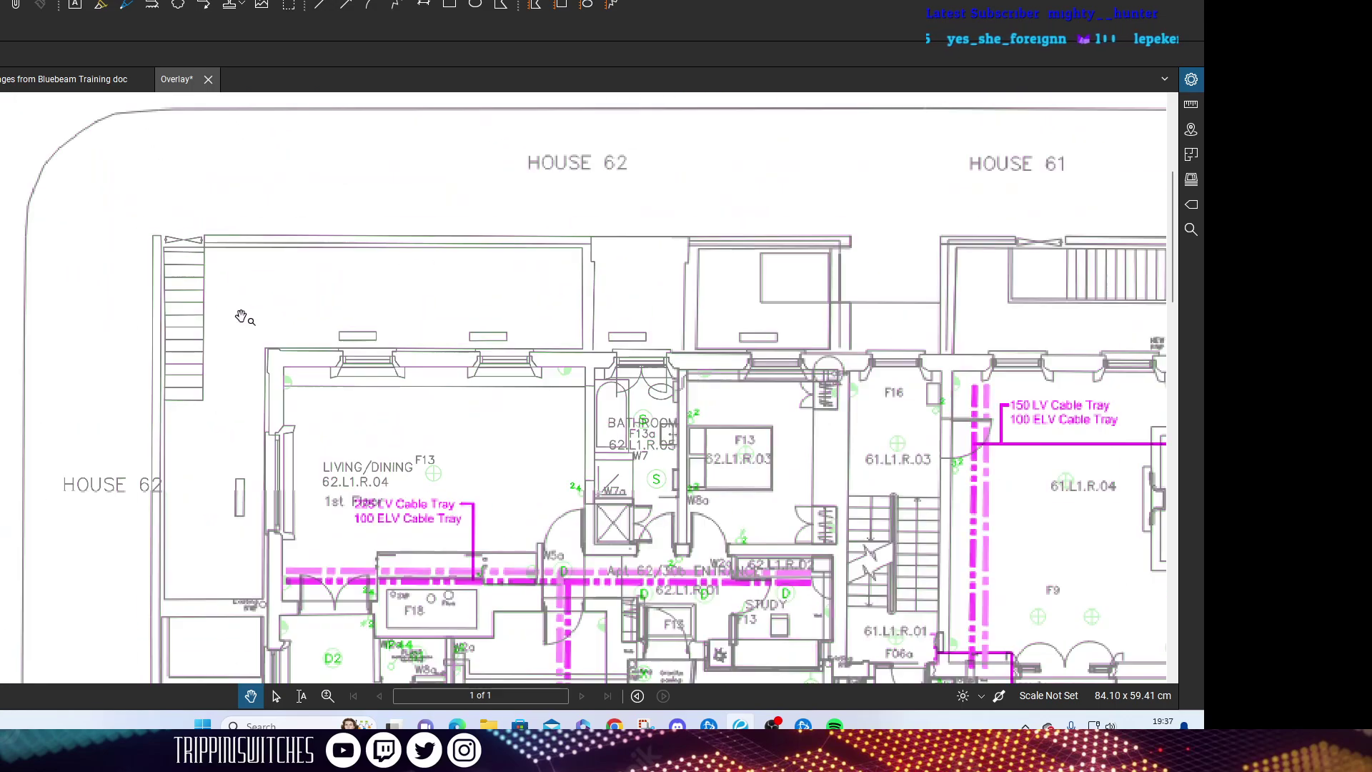
Compare the two sheets' border lines below House 29, and check the overlaid building outlines at Houses 29 and 62.
drag(157, 647, 254, 373)
scroll(253, 373, down, 3)
scroll(242, 572, up, 2)
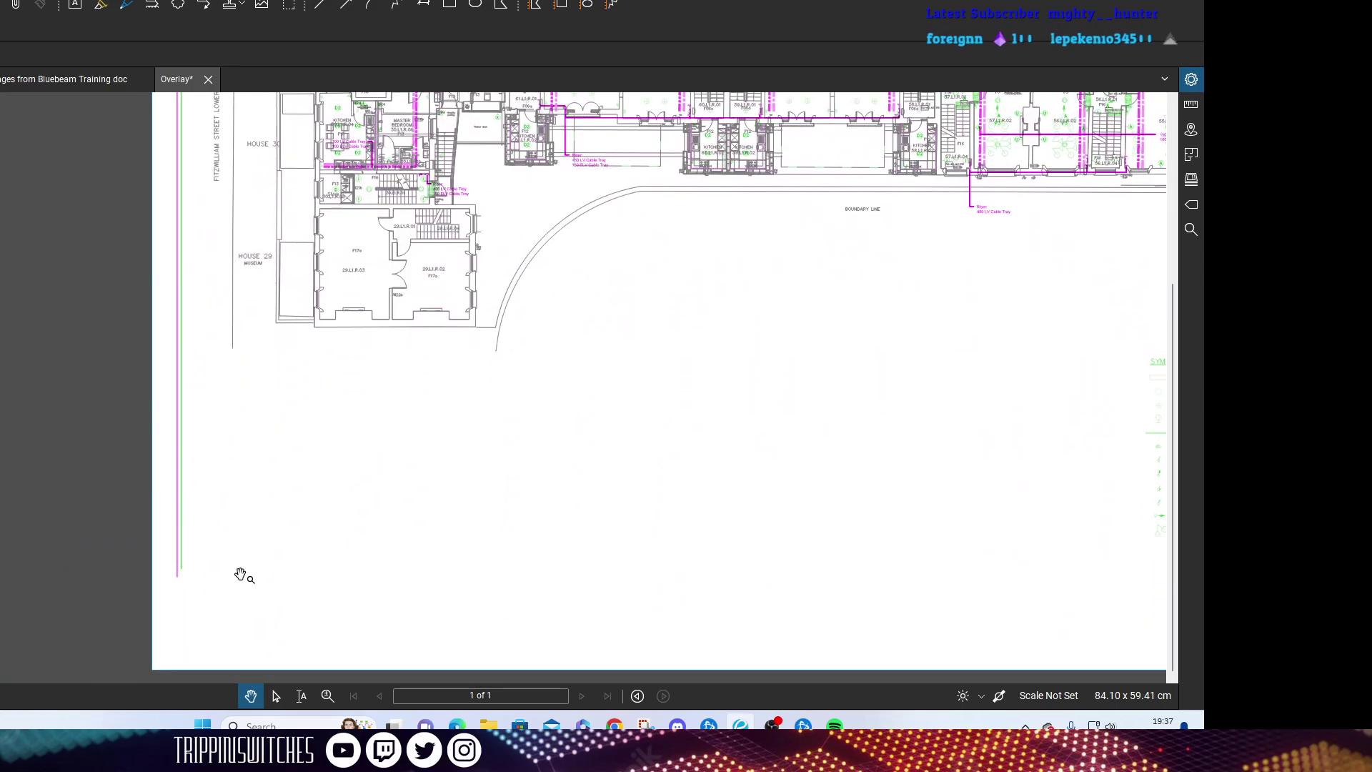
scroll(183, 511, up, 6)
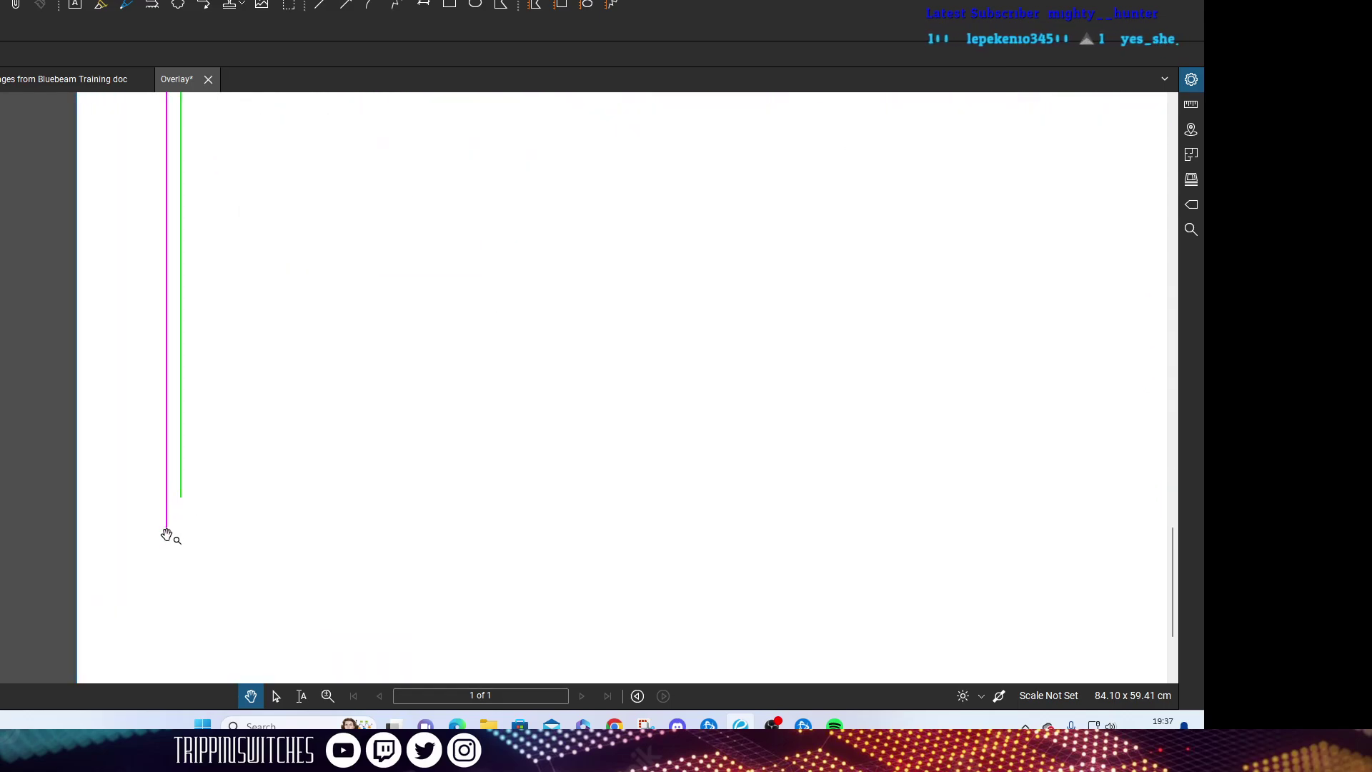
scroll(416, 278, down, 8)
scroll(492, 355, up, 2)
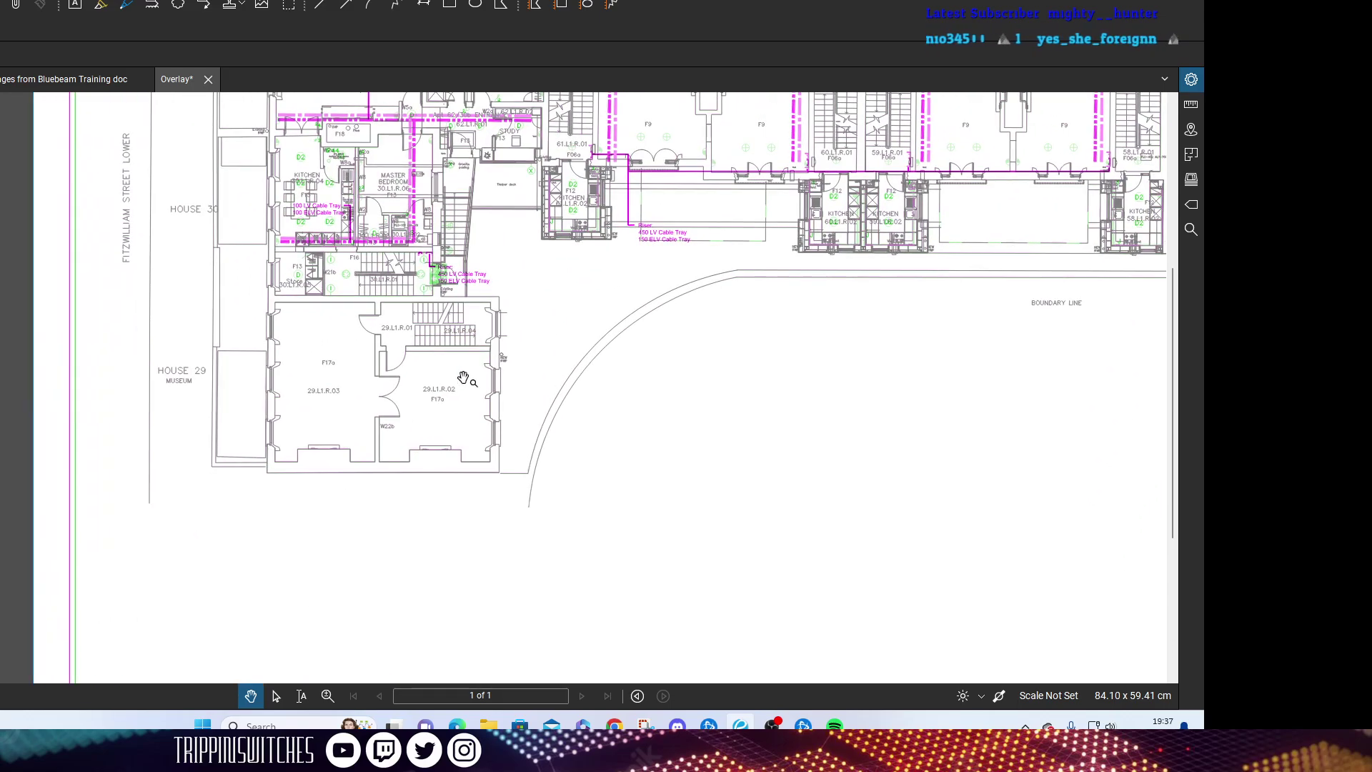
scroll(492, 355, down, 1)
scroll(177, 159, up, 4)
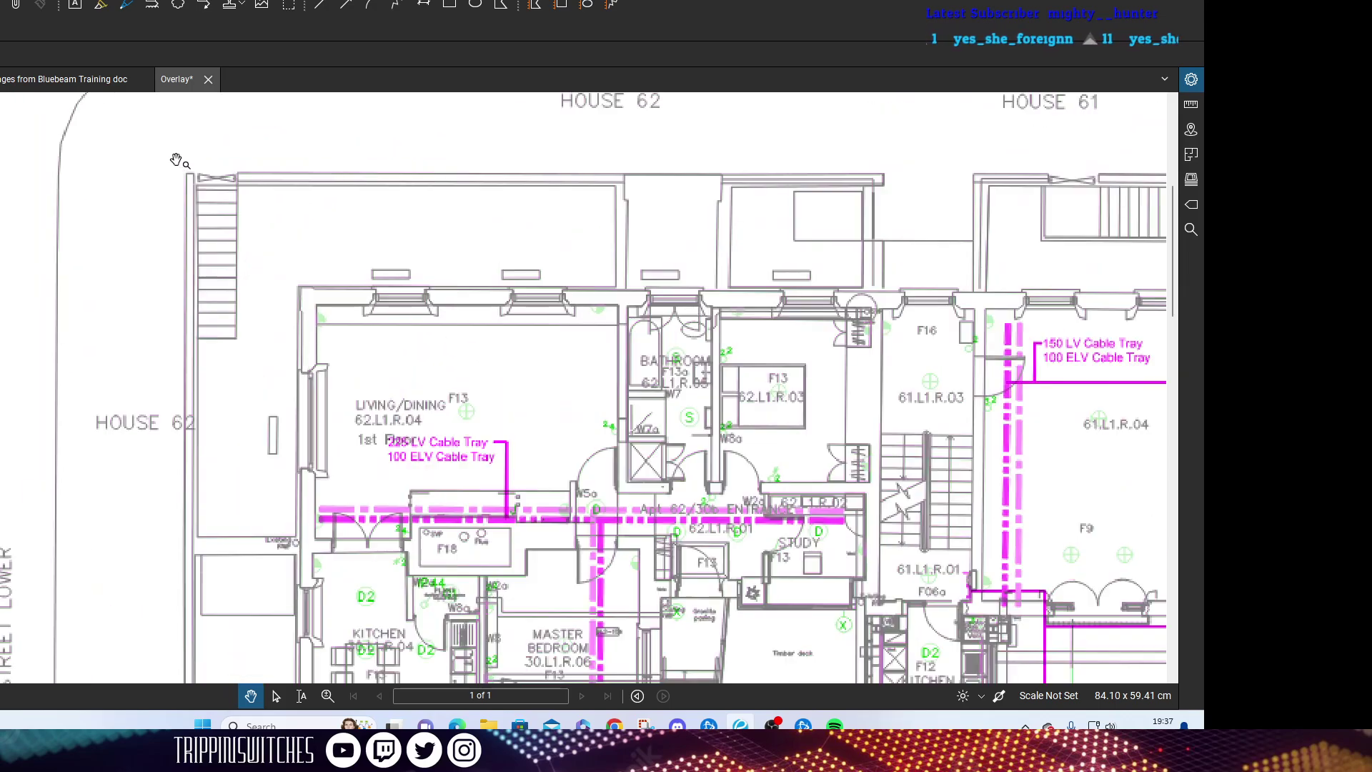
Examine the overlaid cable tray routes against the light fittings in Houses 55 to 57.
scroll(269, 356, down, 4)
drag(548, 566, 414, 289)
scroll(414, 289, down, 1)
scroll(464, 372, down, 2)
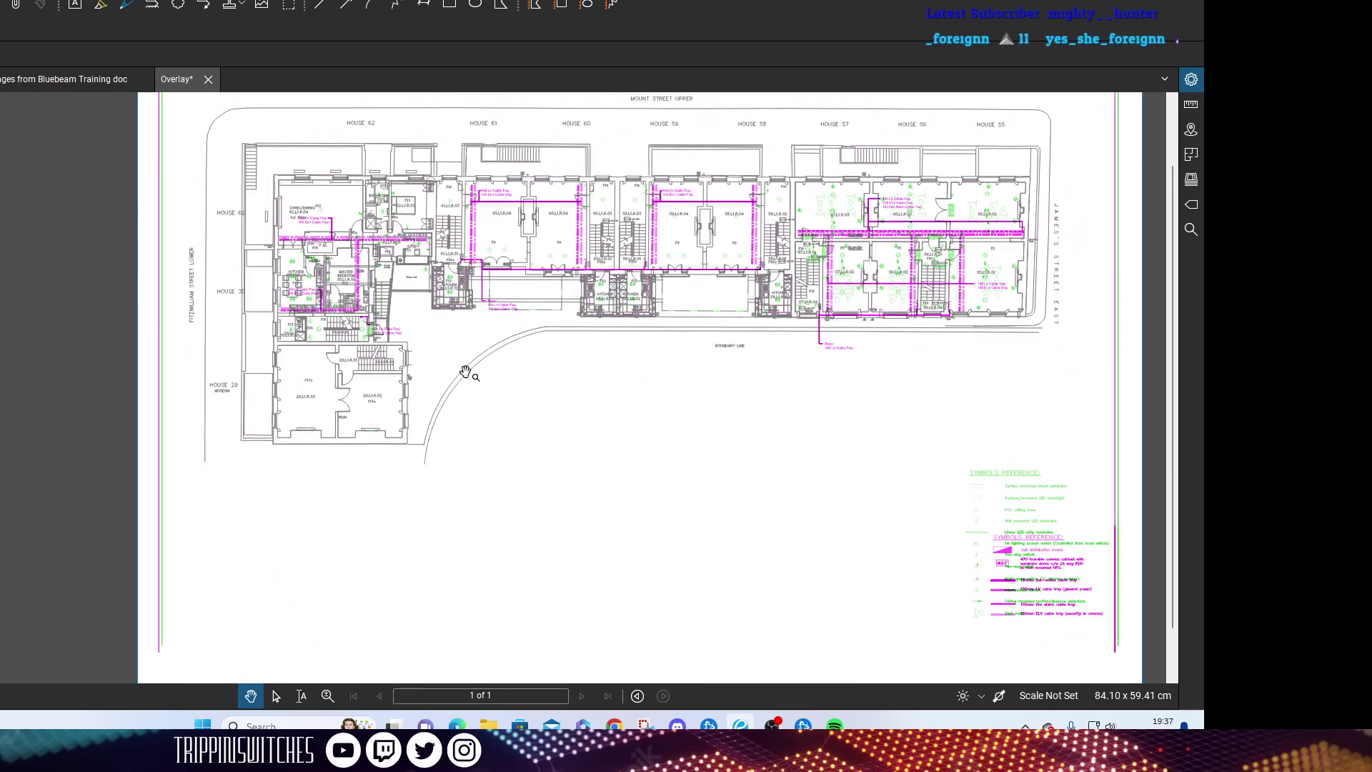
drag(891, 291, 682, 361)
scroll(665, 372, up, 3)
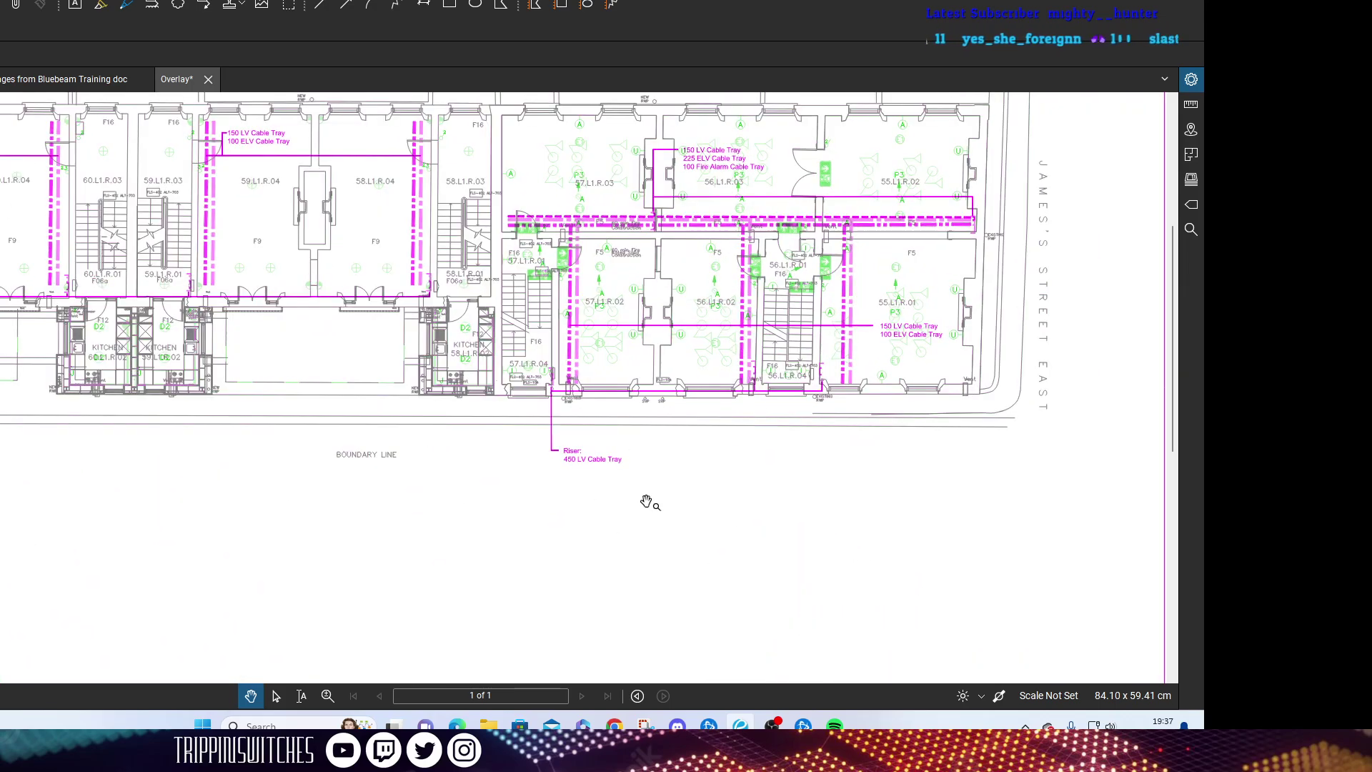
drag(873, 362, 839, 465)
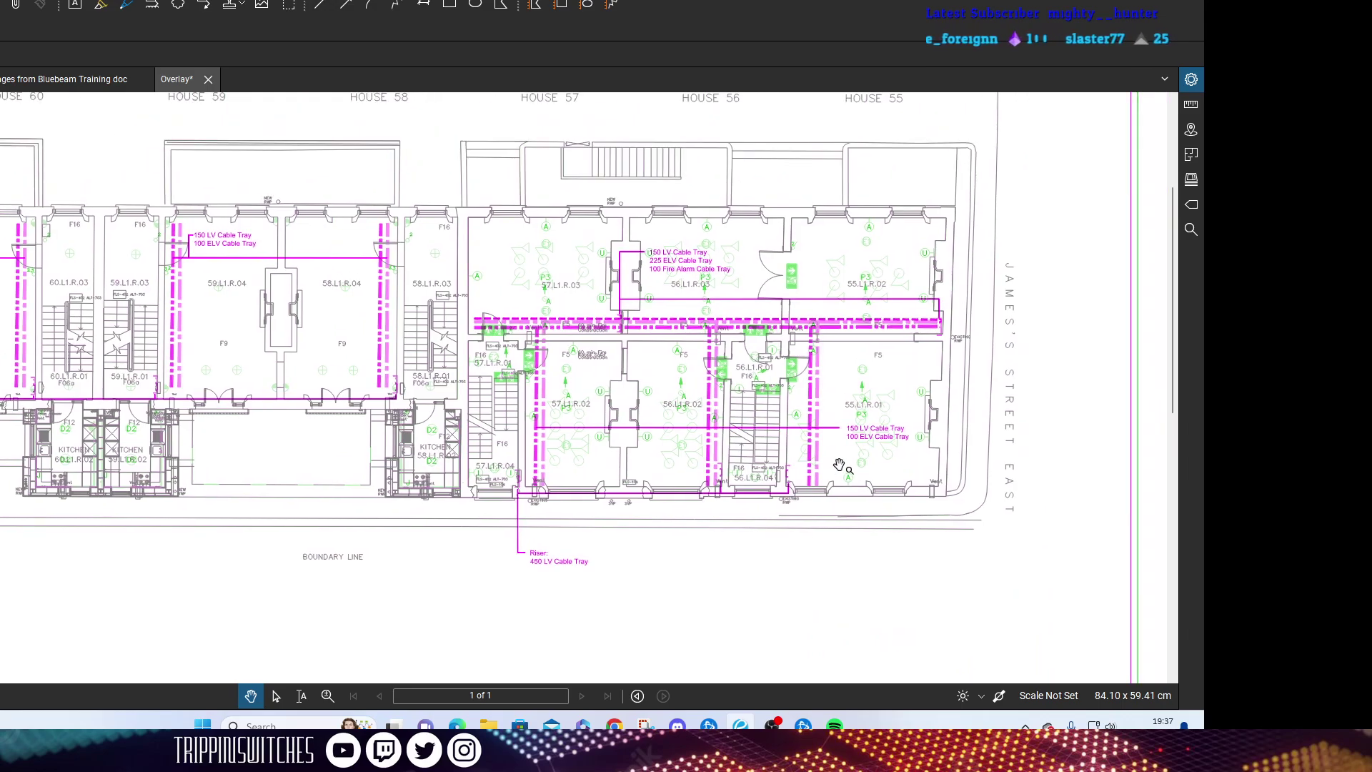
scroll(809, 436, up, 5)
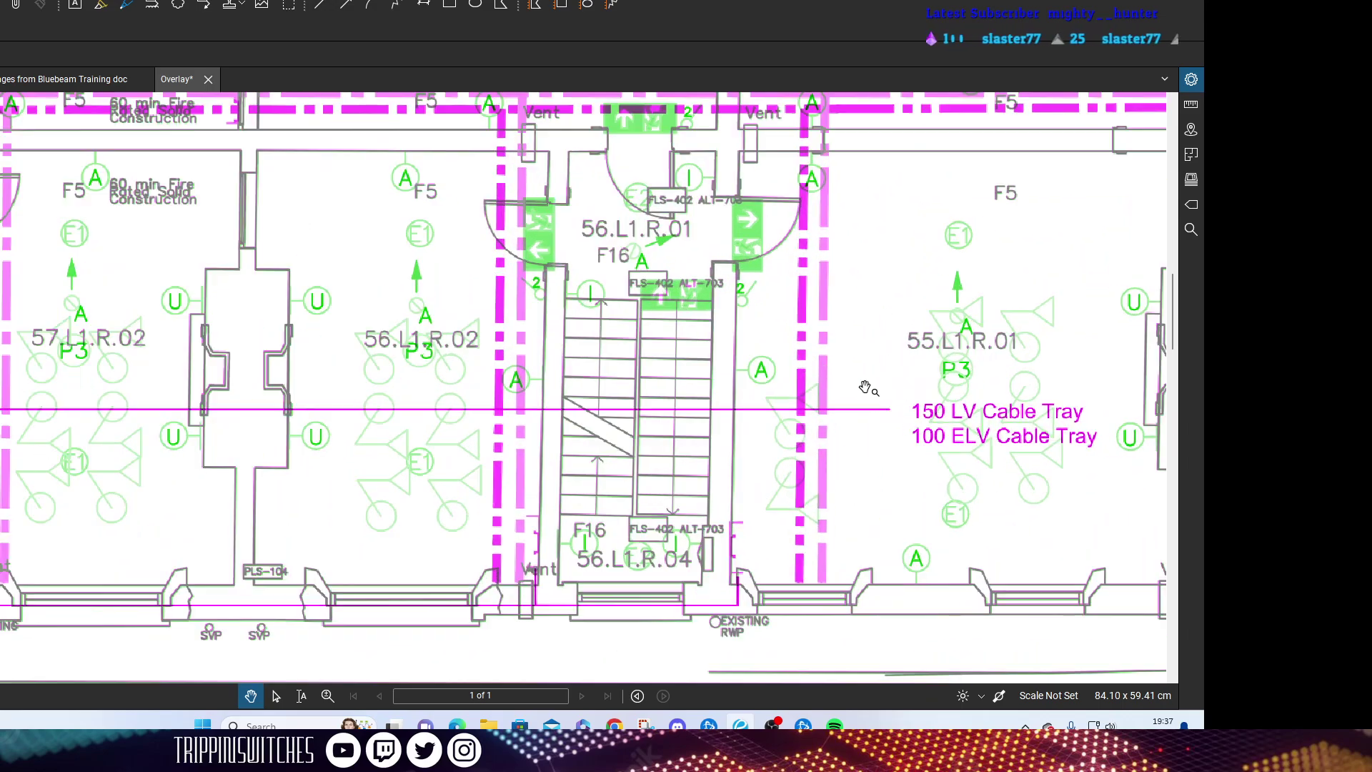
scroll(862, 368, down, 1)
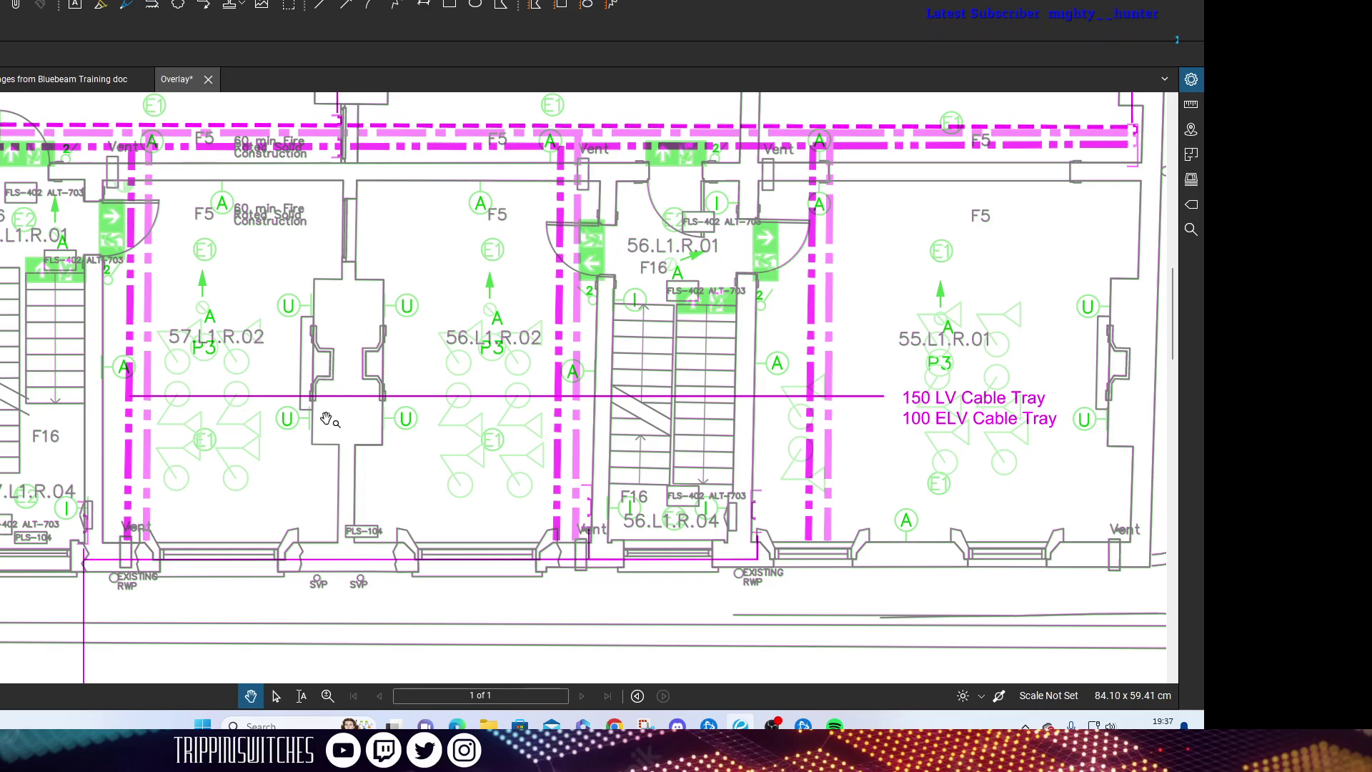
Examine the overlaid cable tray runs against the light fittings from House 57 across Houses 58 and 59, including the corner near 58.L1.R.01.
drag(330, 420, 672, 461)
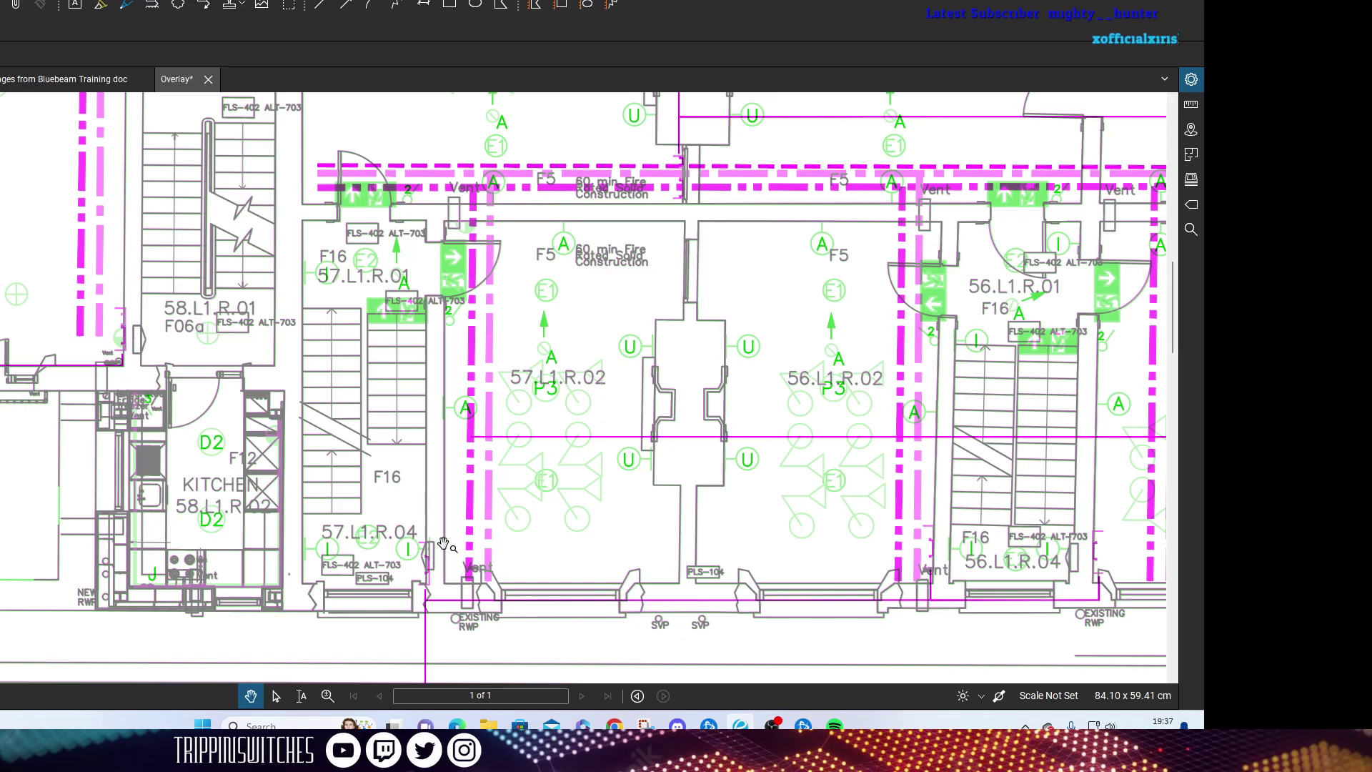
drag(287, 422, 426, 476)
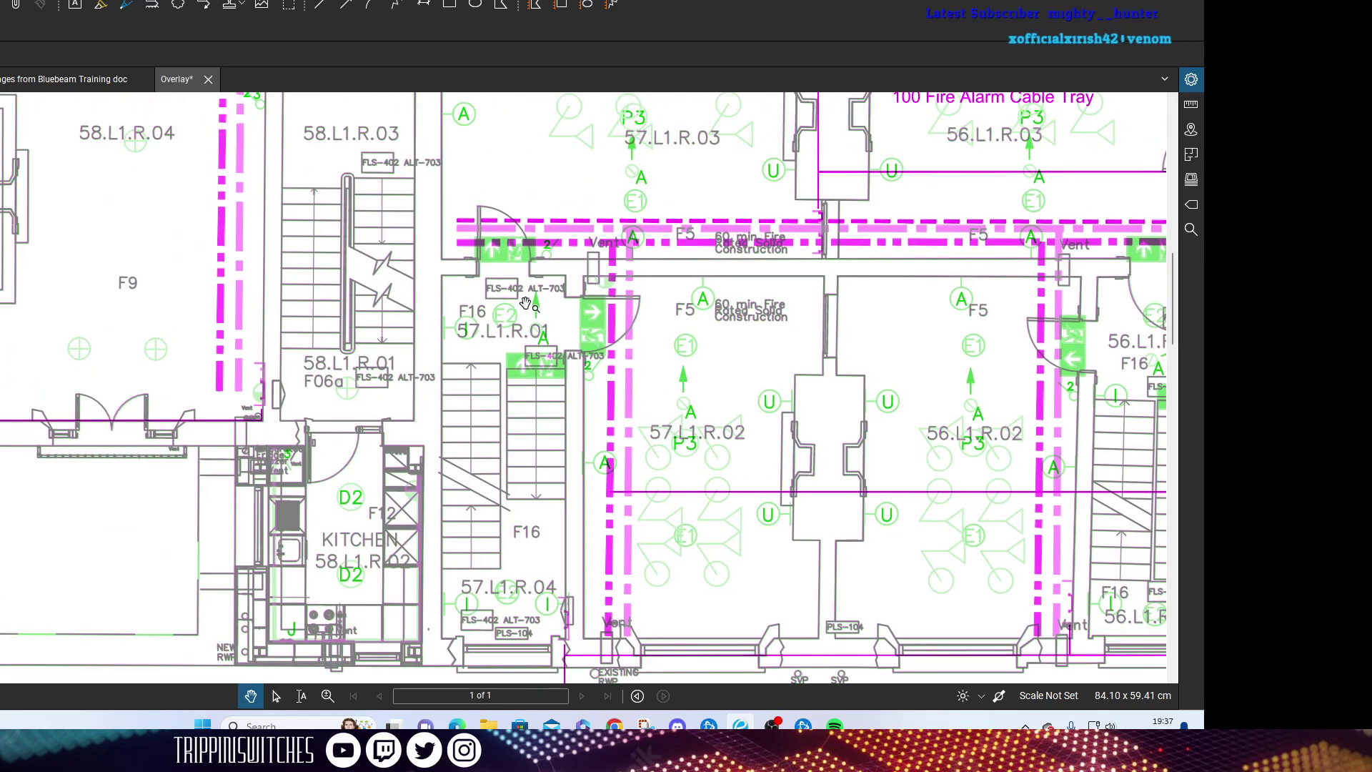
drag(447, 330, 630, 516)
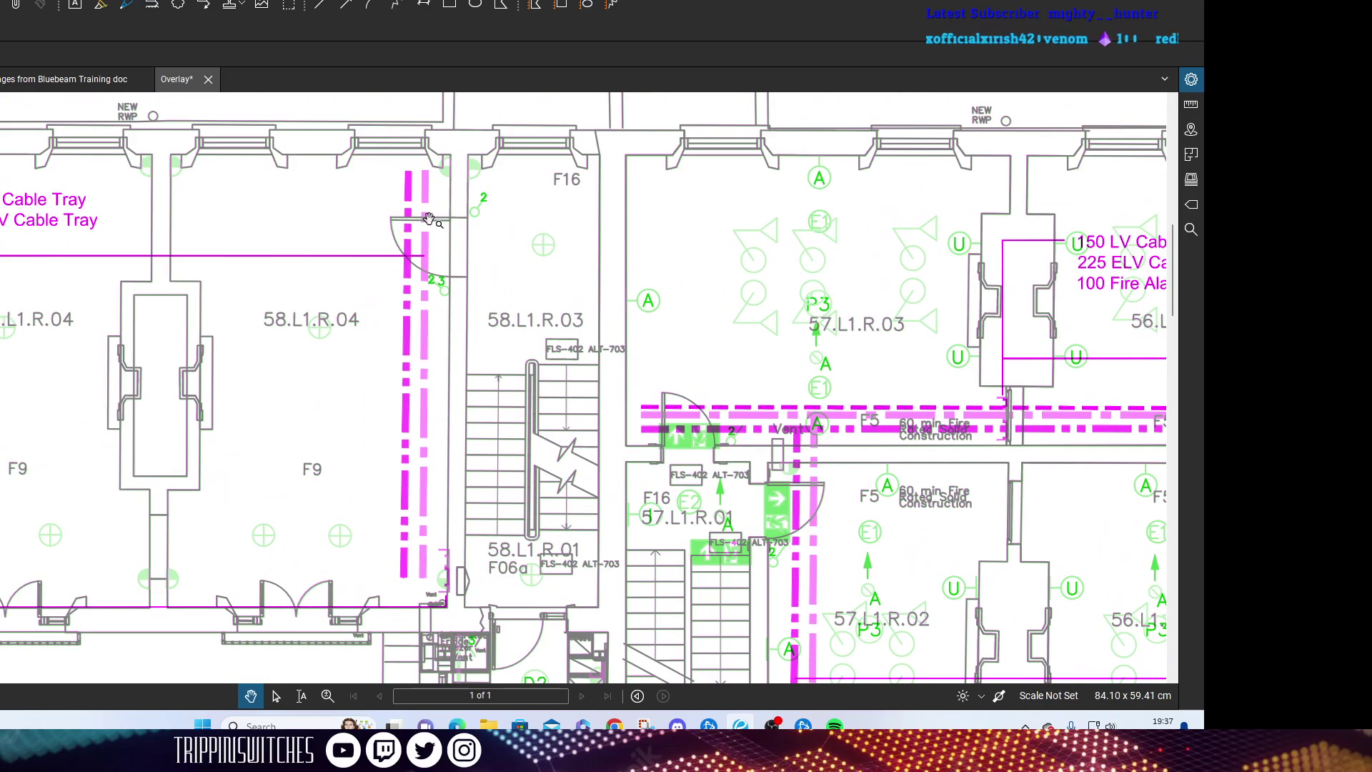
drag(466, 265, 848, 347)
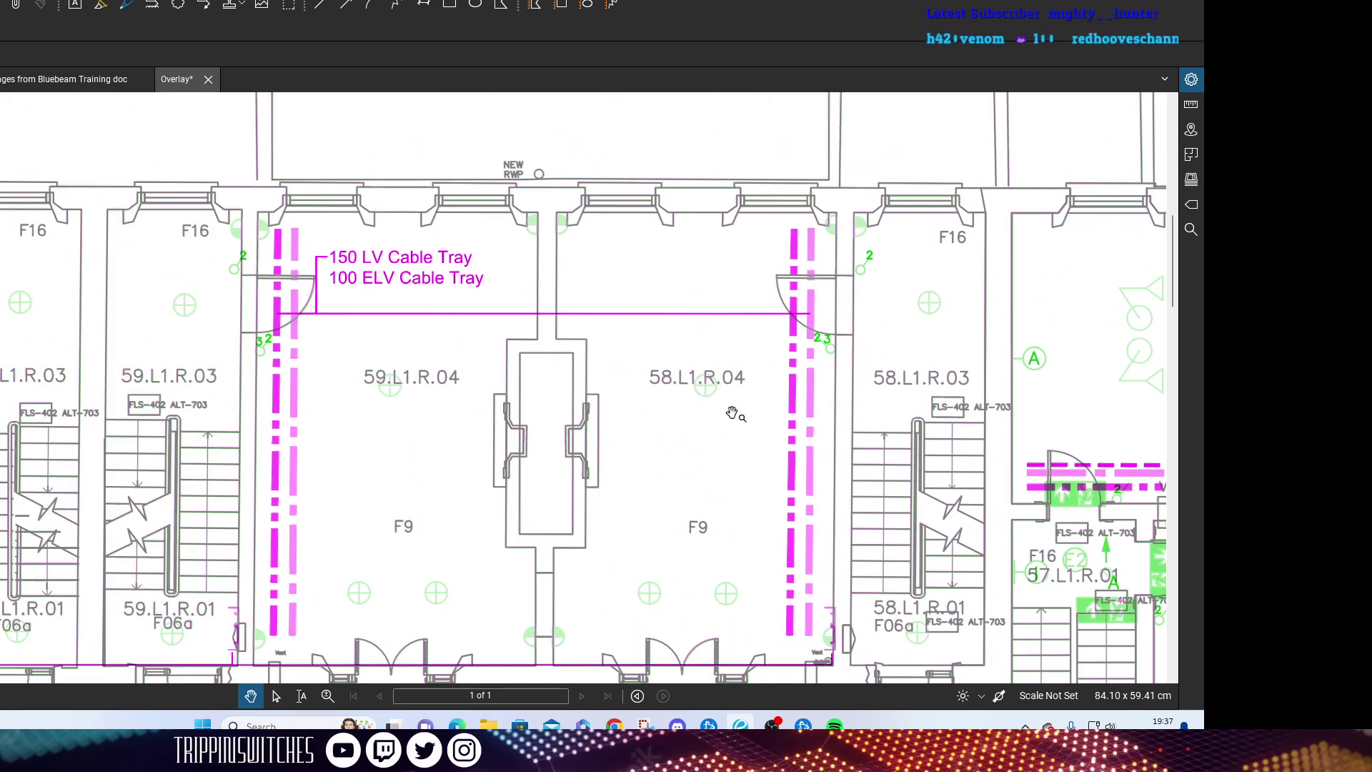
scroll(675, 525, down, 5)
scroll(715, 501, up, 4)
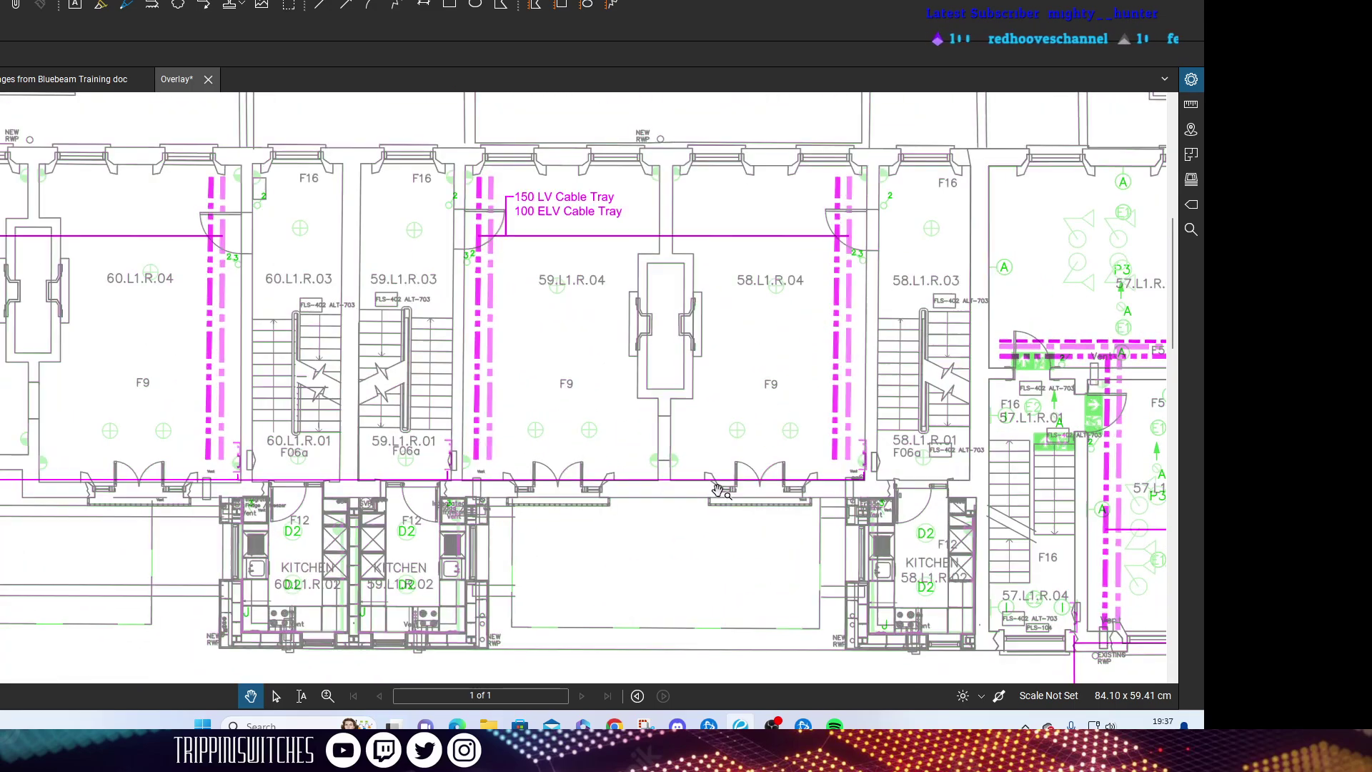
scroll(786, 469, up, 4)
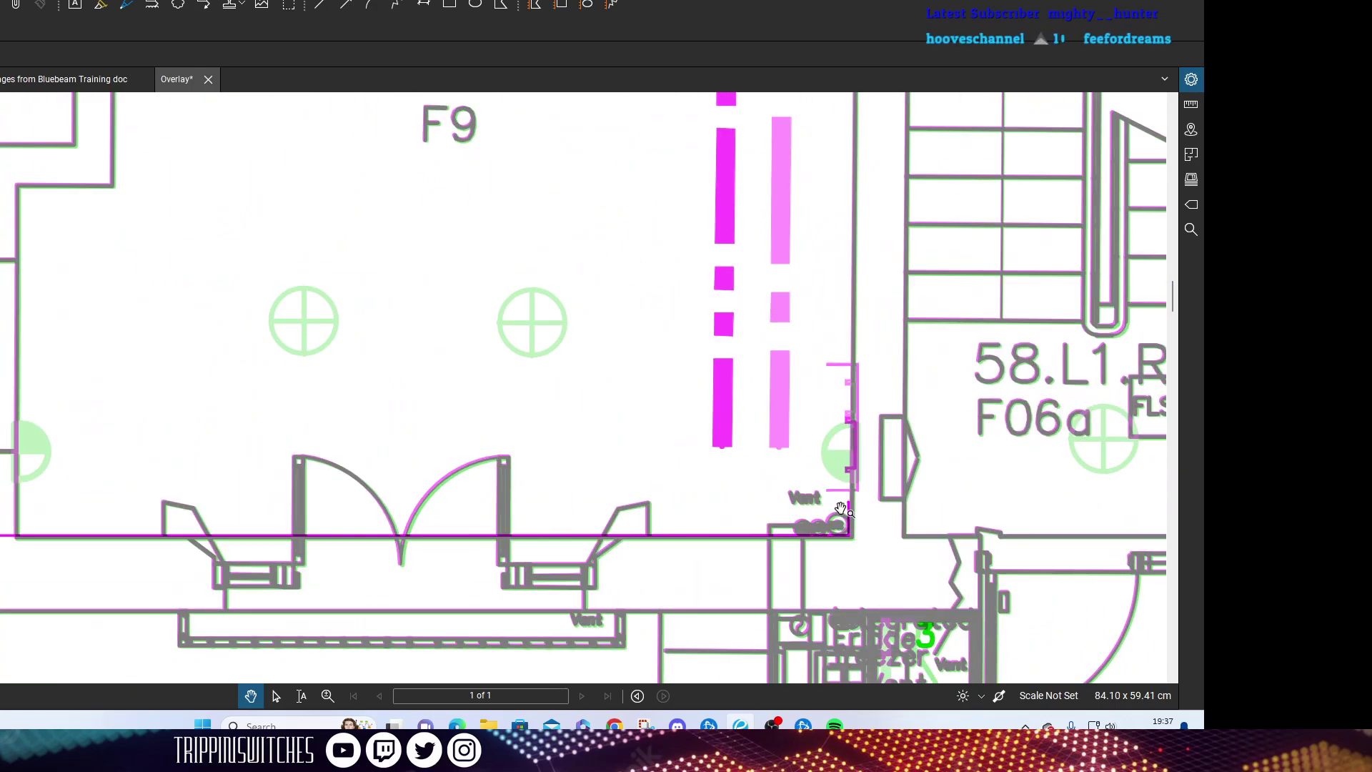
scroll(761, 423, down, 5)
scroll(274, 530, up, 2)
scroll(564, 406, down, 1)
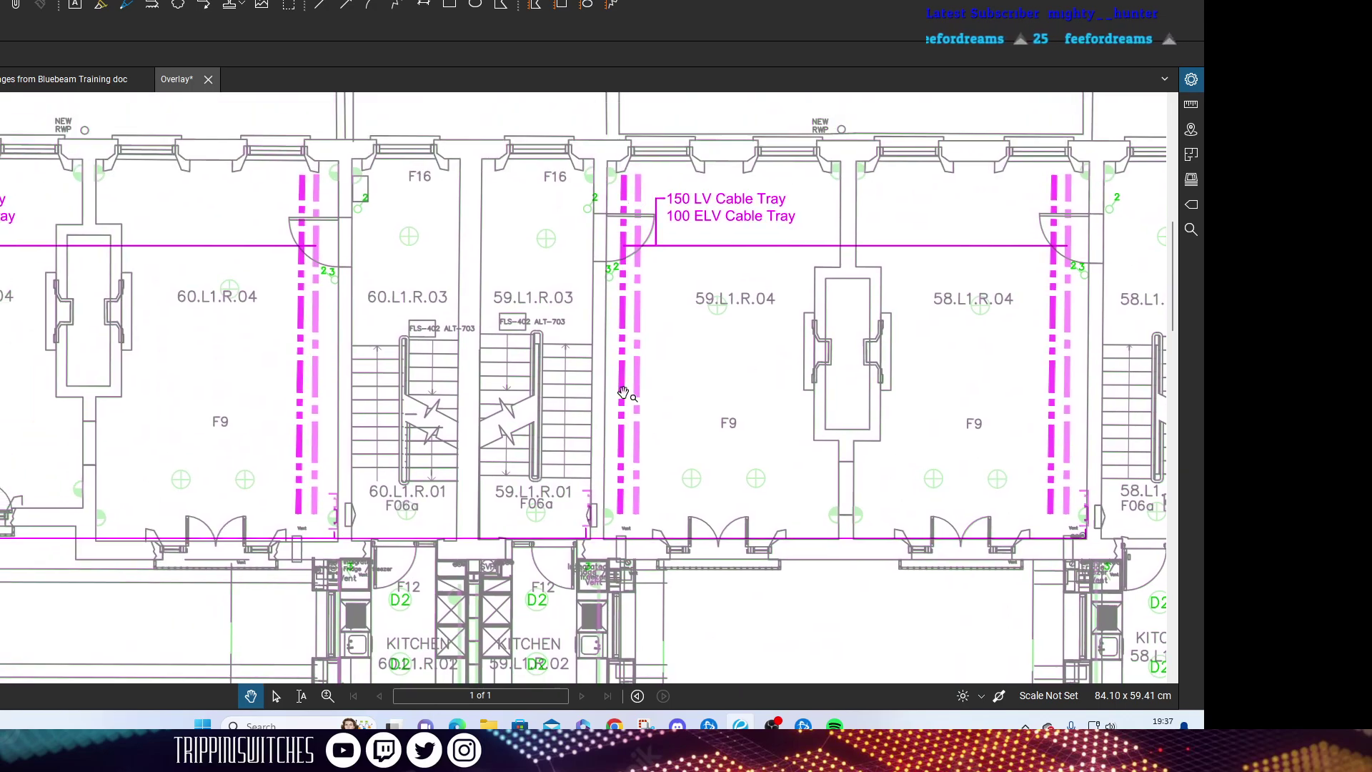
scroll(681, 486, up, 3)
scroll(681, 485, down, 3)
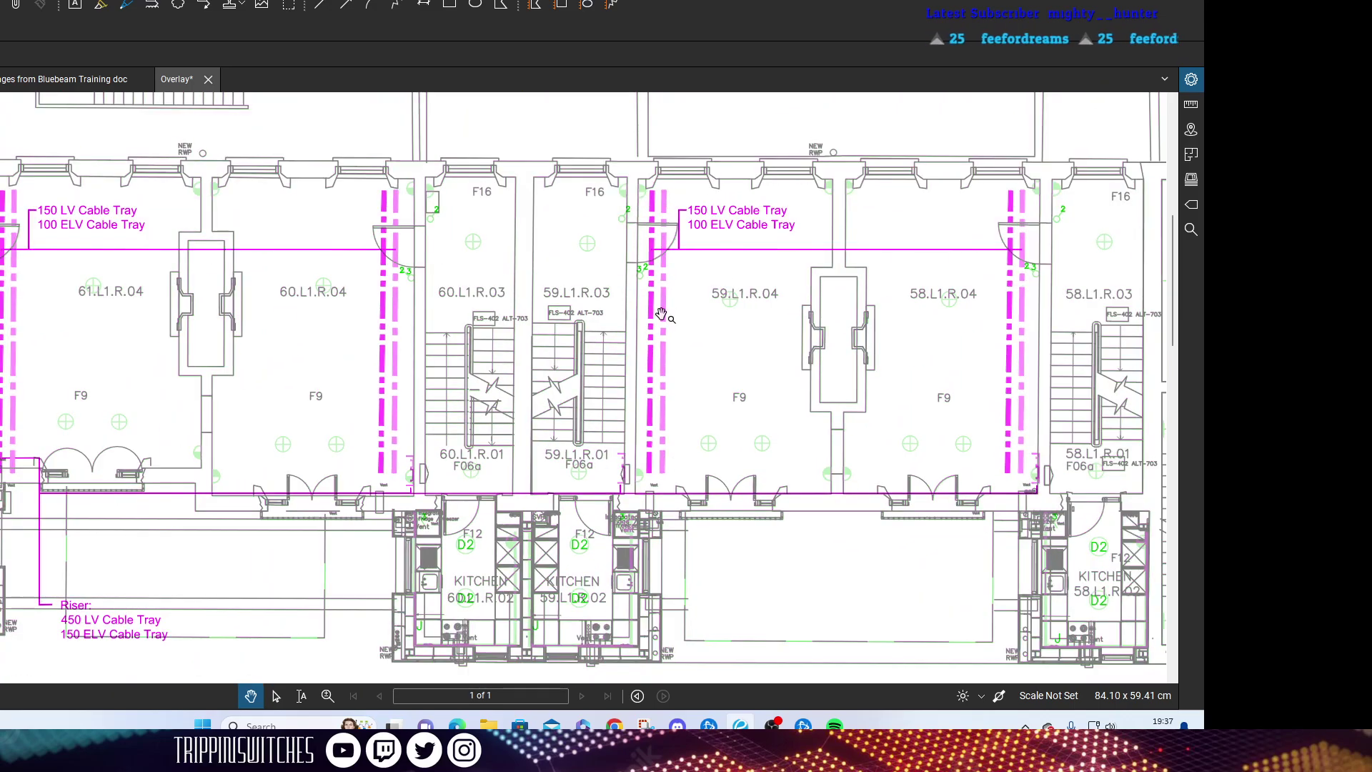
Examine the overlaid cable trays and light fittings in Houses 60 to 62 and House 30, including the riser beside 61.L1.R.01.
drag(306, 509, 462, 502)
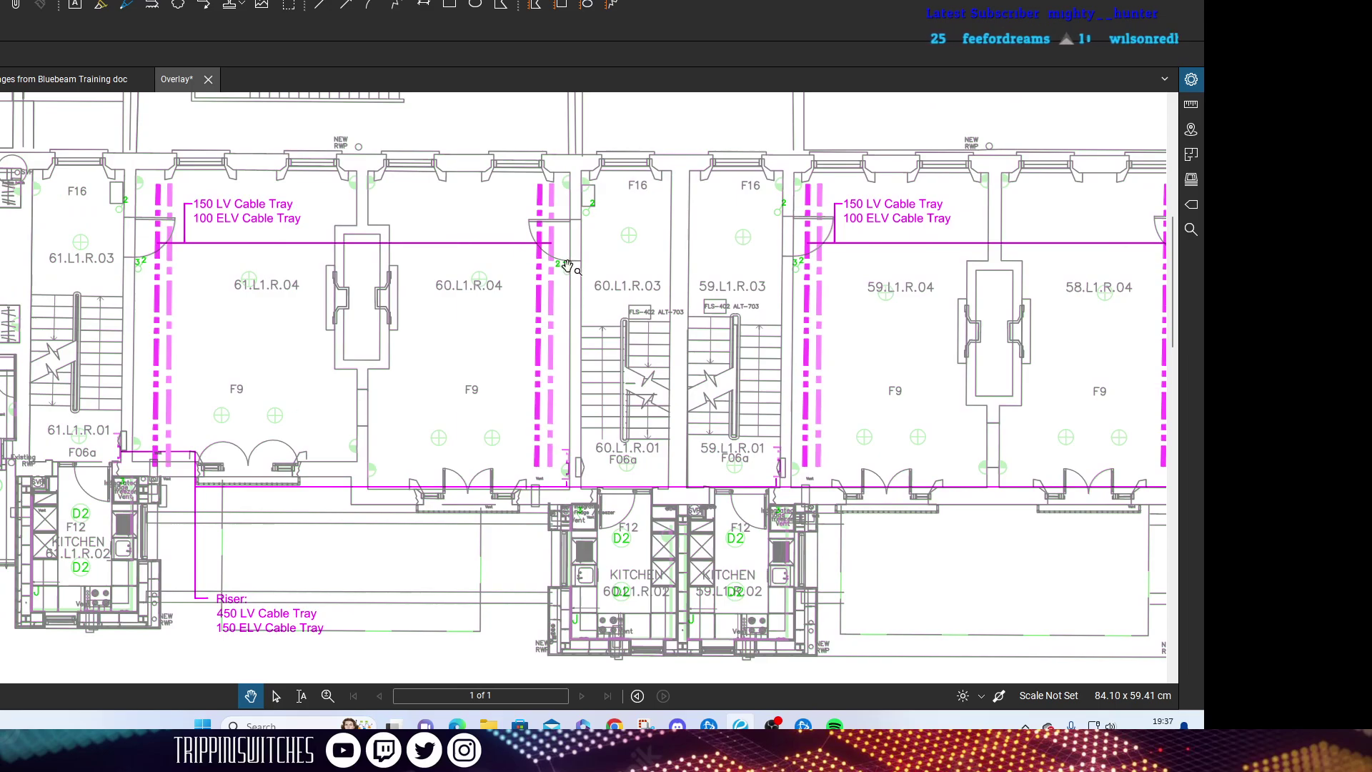
drag(391, 465, 434, 466)
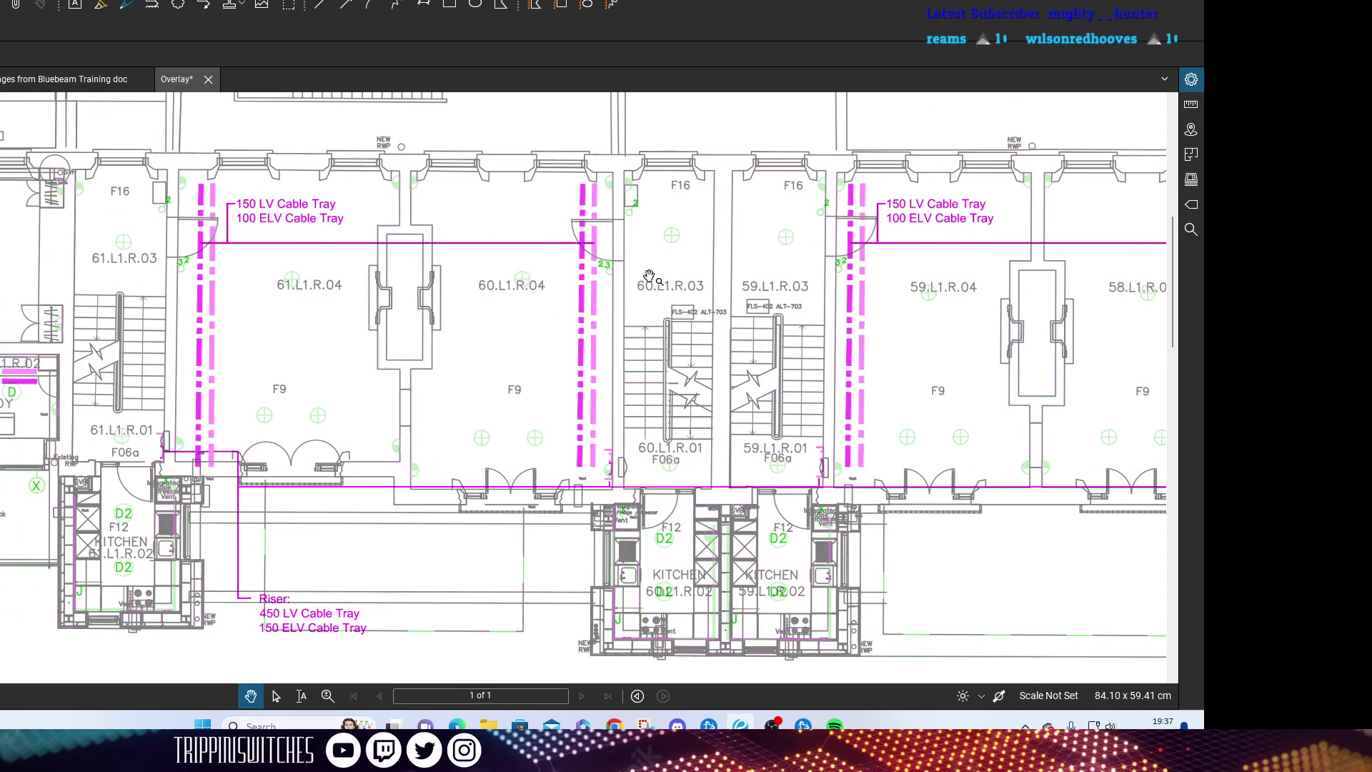
drag(305, 491, 613, 508)
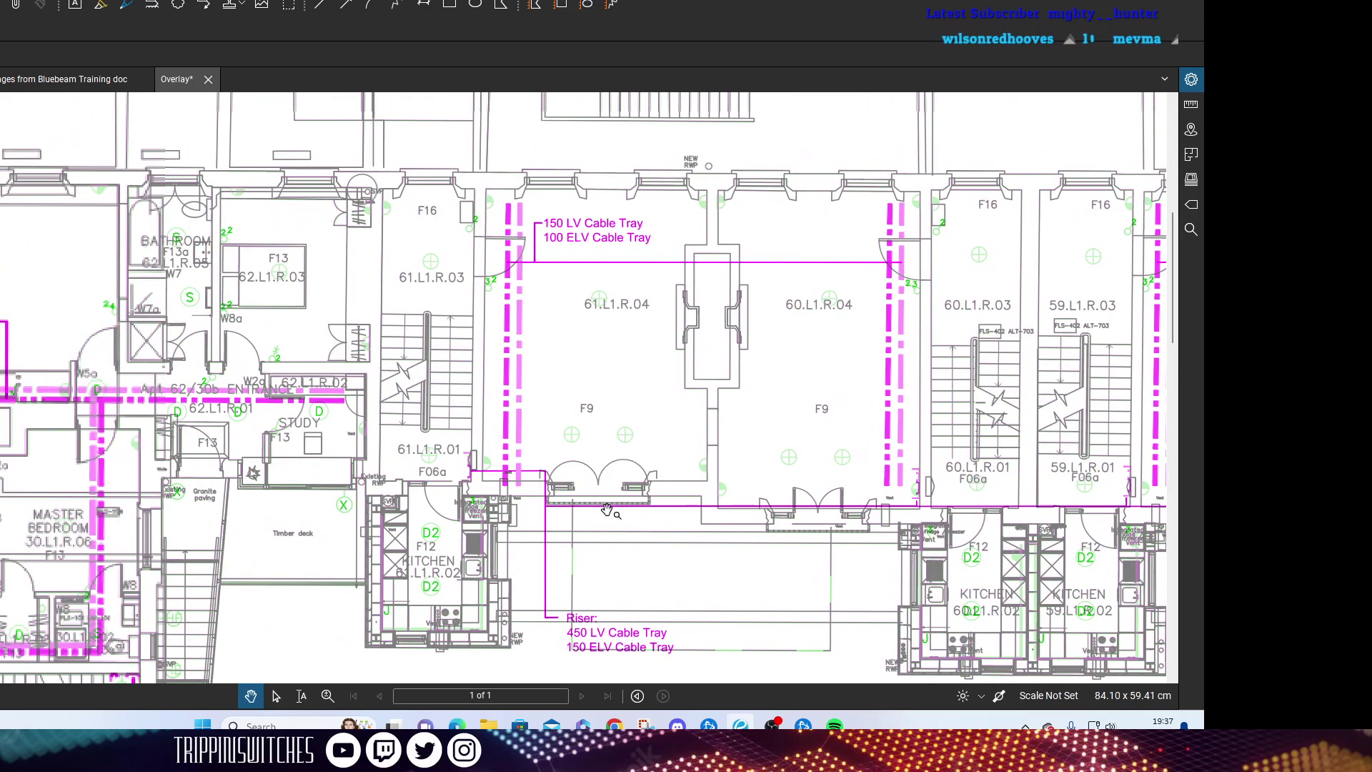
scroll(490, 479, up, 5)
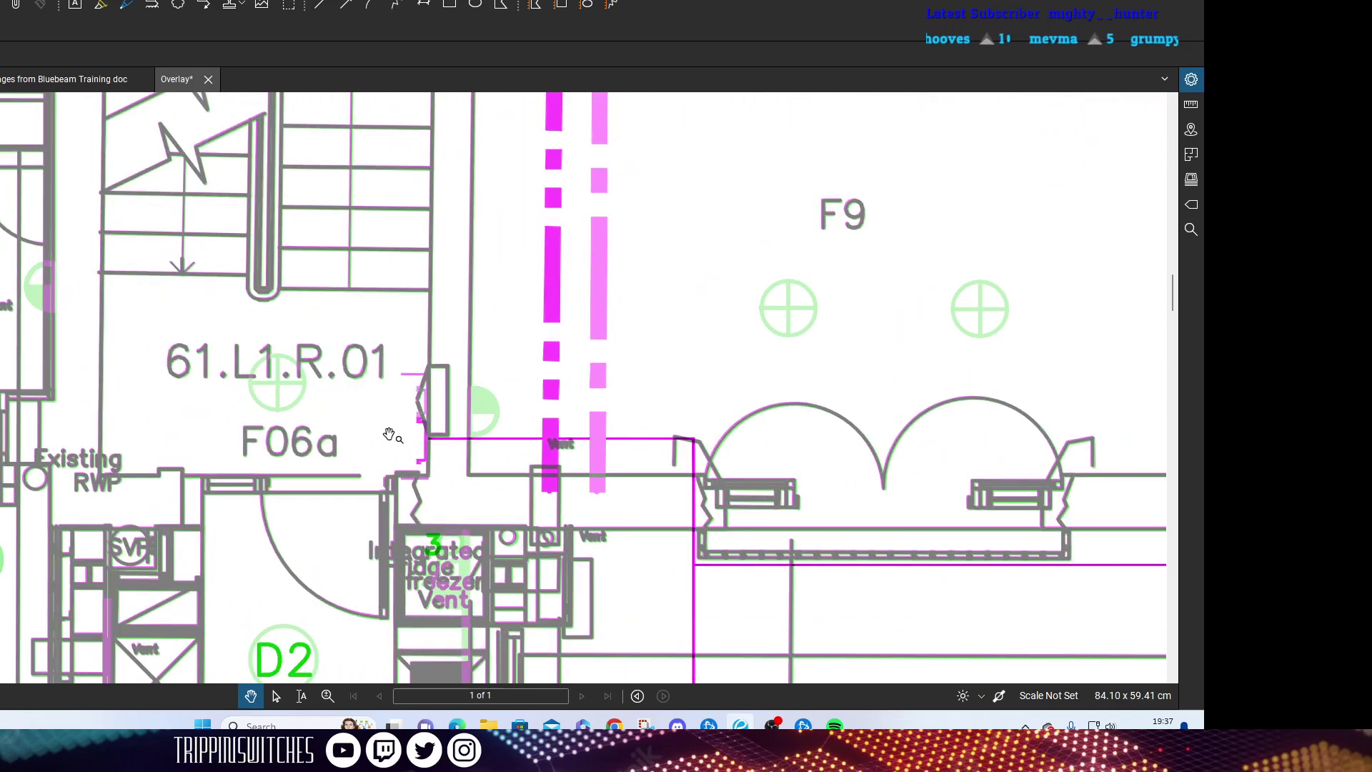
scroll(393, 435, down, 5)
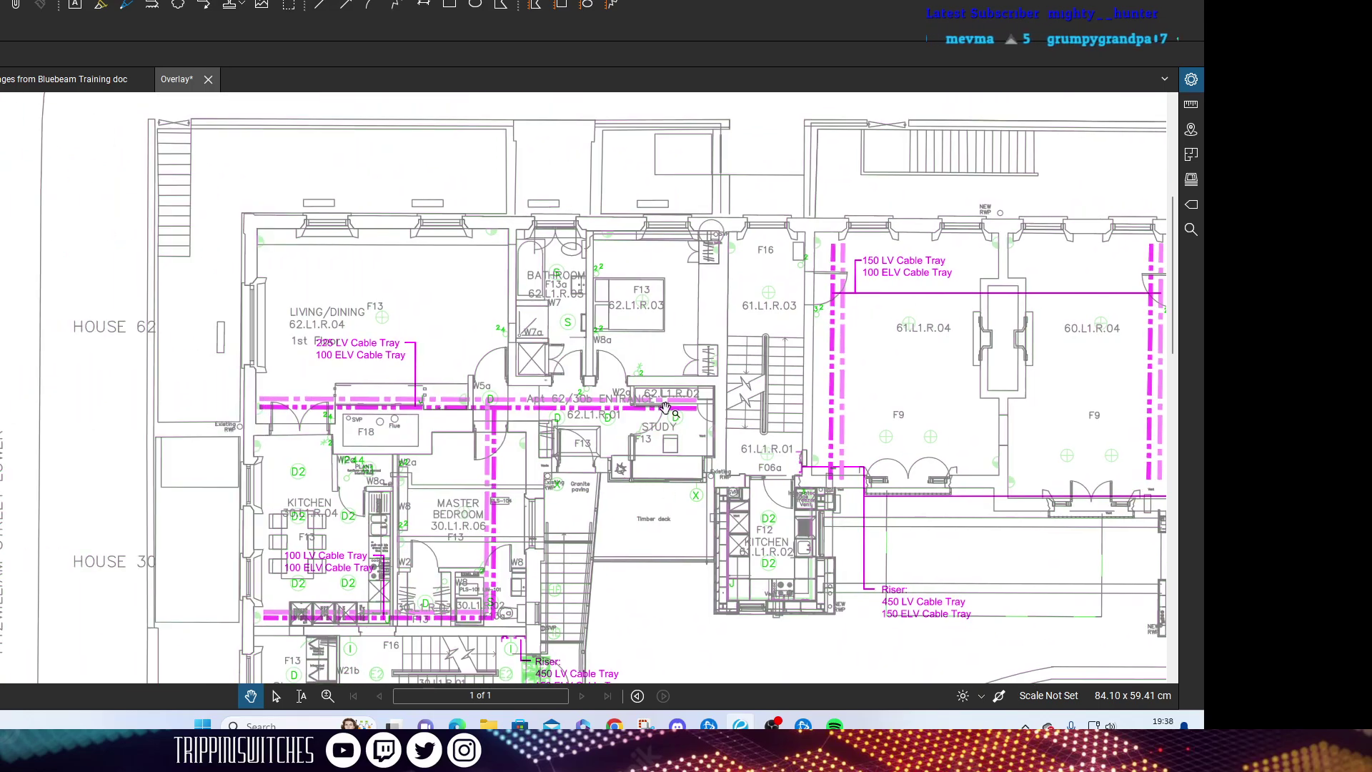
scroll(574, 546, down, 3)
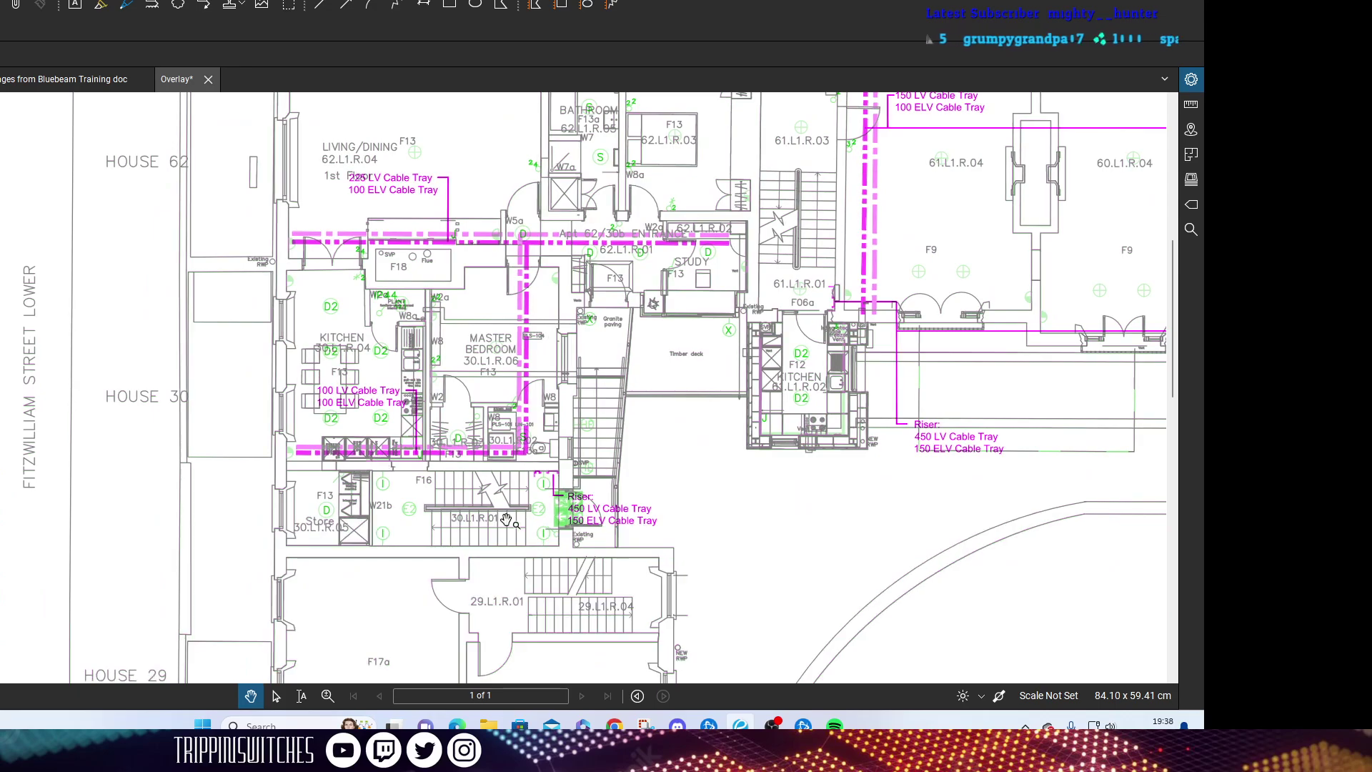
scroll(532, 524, down, 5)
scroll(645, 498, up, 3)
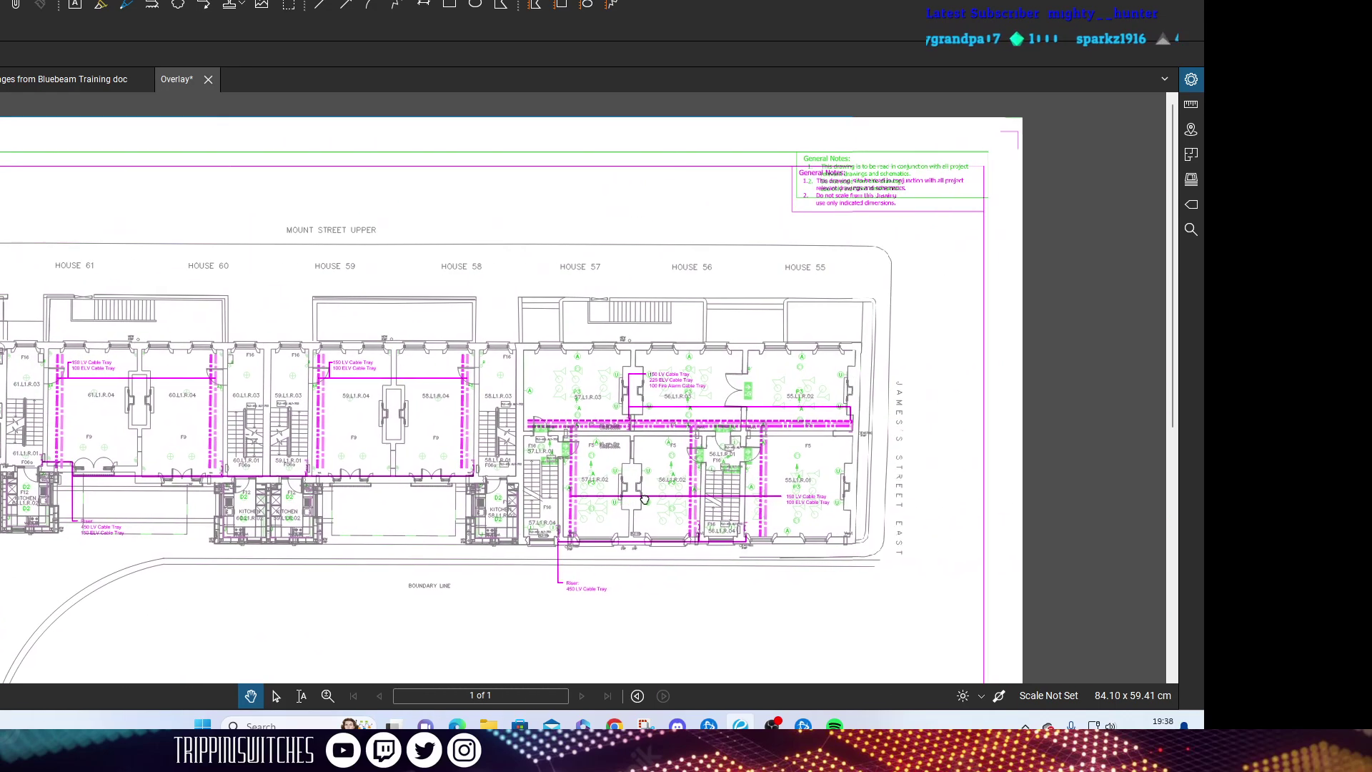
Compare the LV, ELV and fire alarm cable trays with the light fittings in rooms 57.L1.R.03 and 56.L1.R.03.
scroll(644, 499, up, 6)
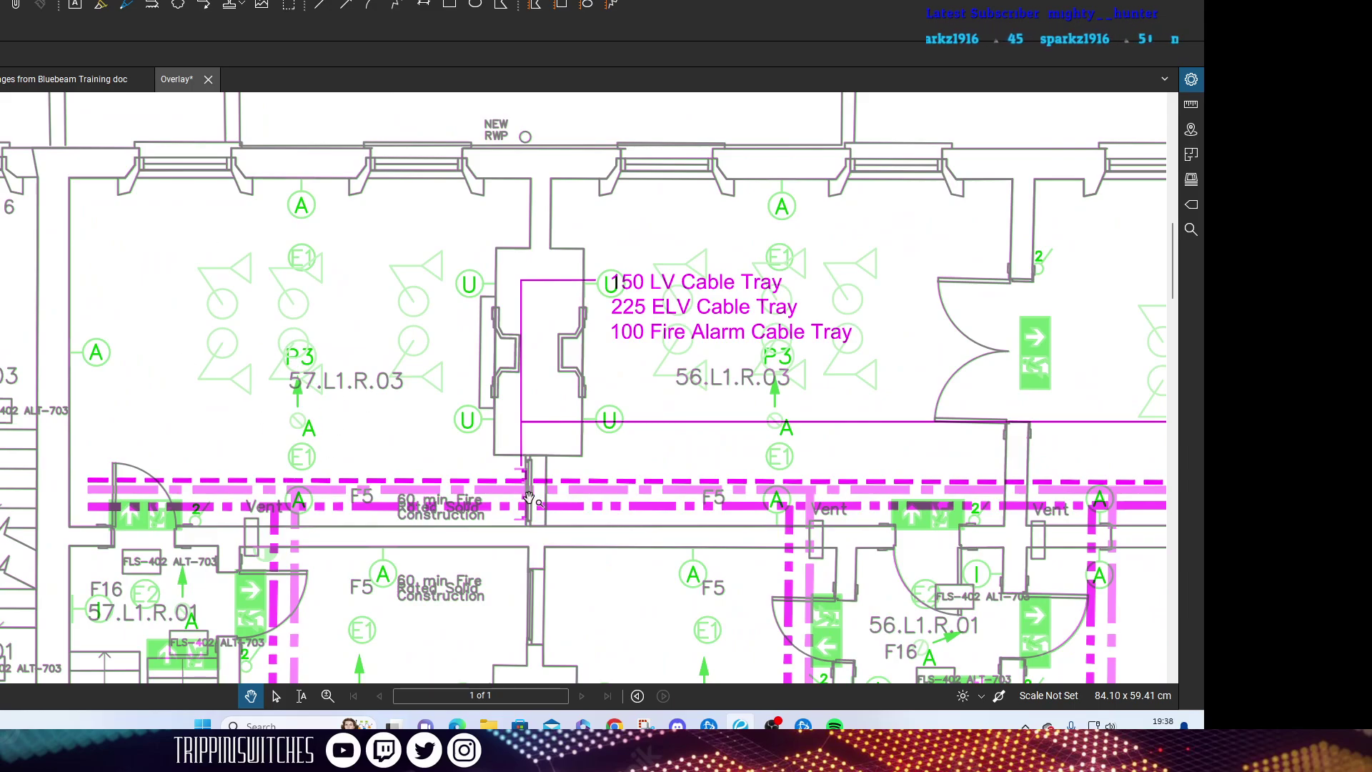
scroll(529, 498, down, 4)
scroll(413, 325, up, 2)
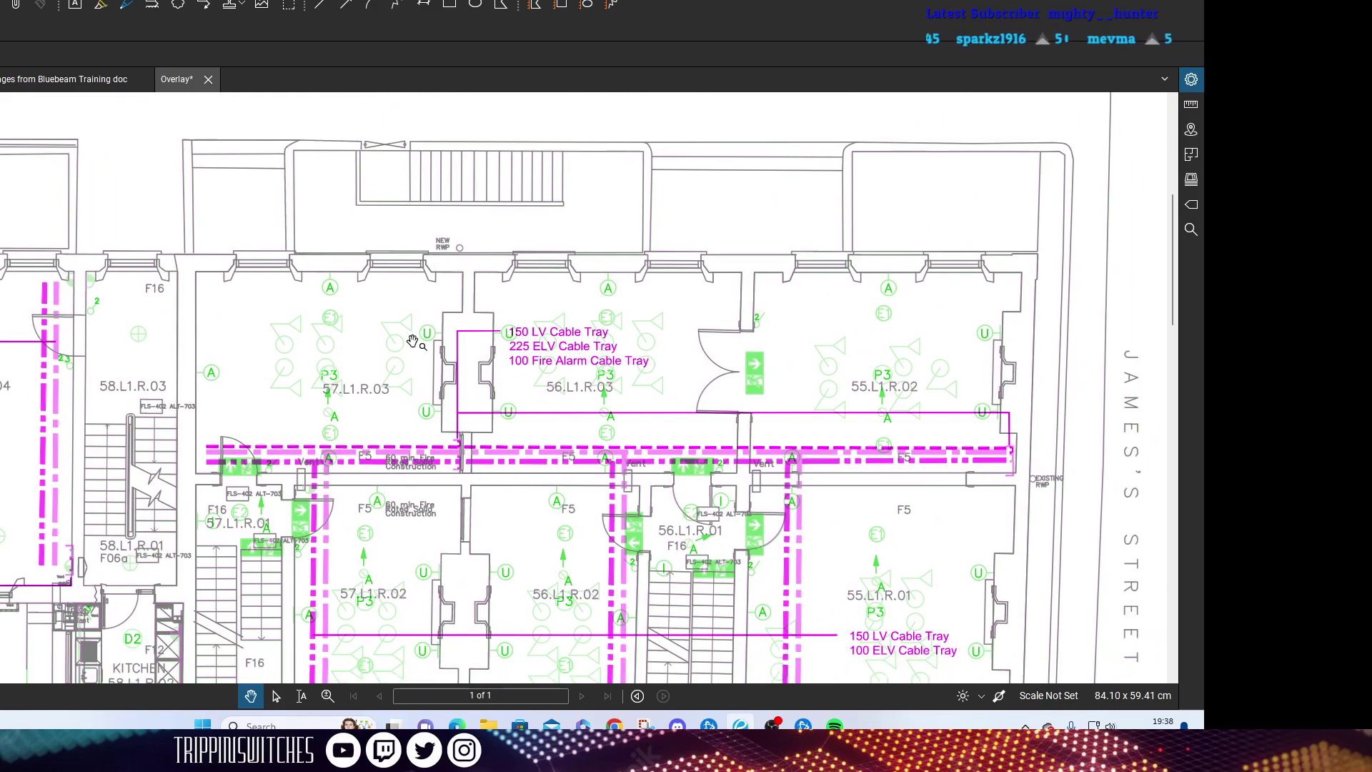
scroll(366, 296, up, 5)
scroll(322, 300, down, 4)
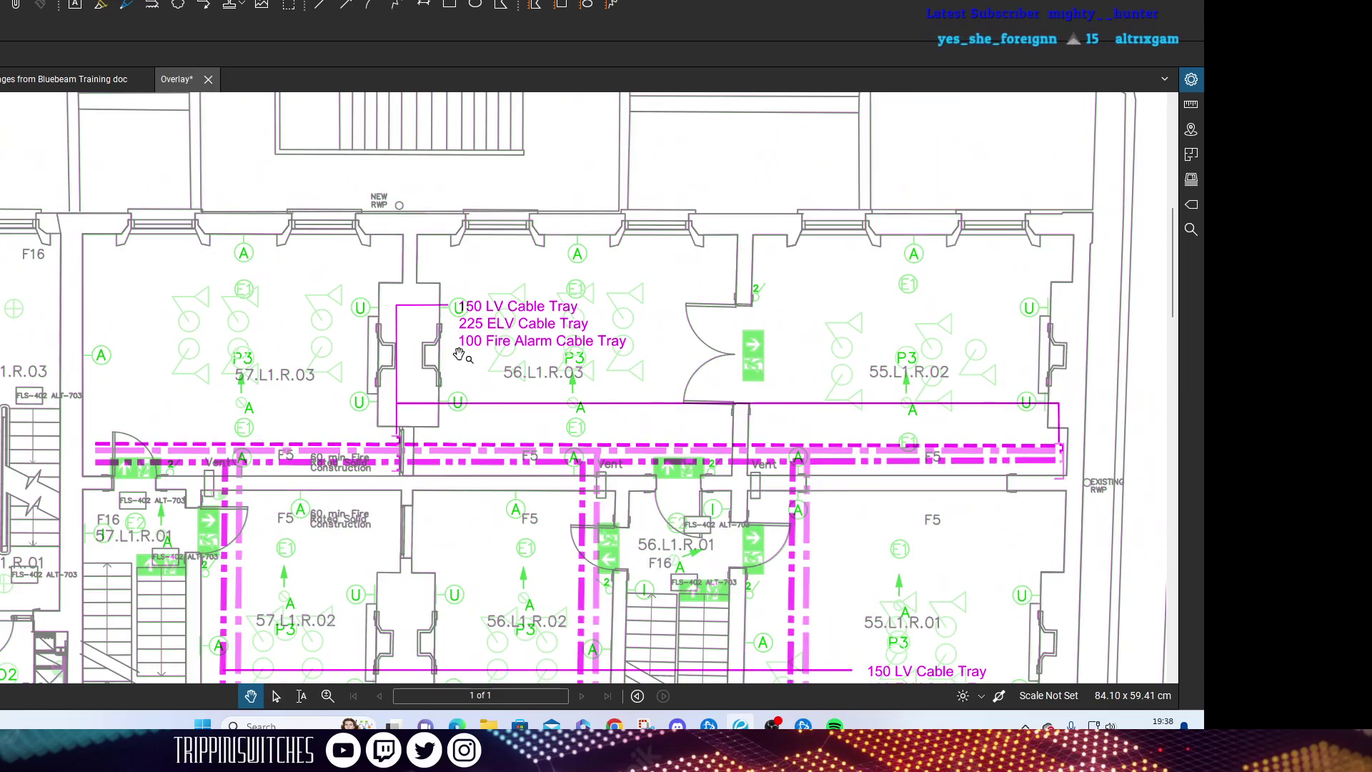
scroll(603, 311, up, 3)
scroll(643, 293, down, 4)
scroll(815, 237, up, 3)
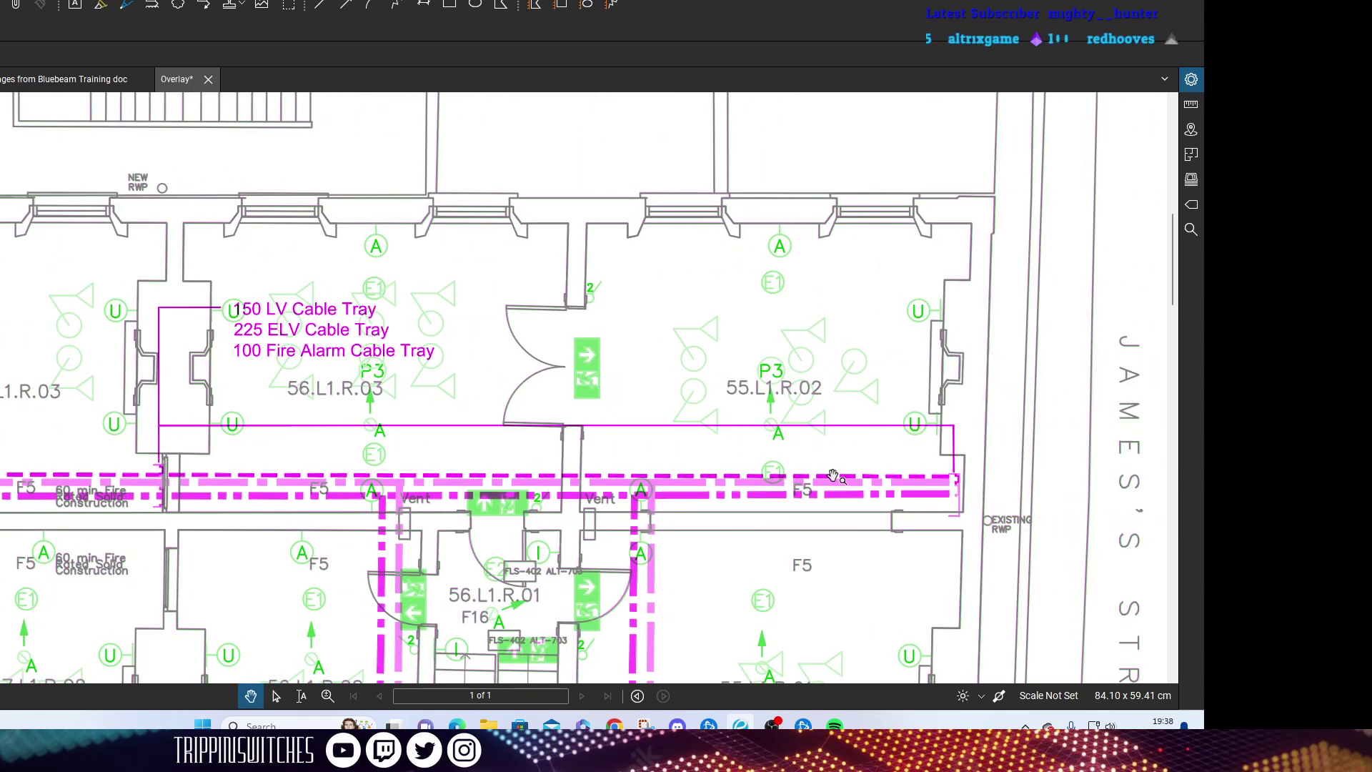
Check the light fittings and double doors around room 55.L1.R.02 against the cable tray running along its wall.
scroll(736, 444, down, 4)
drag(731, 590, 763, 453)
scroll(783, 433, up, 5)
scroll(736, 458, down, 2)
scroll(735, 458, up, 3)
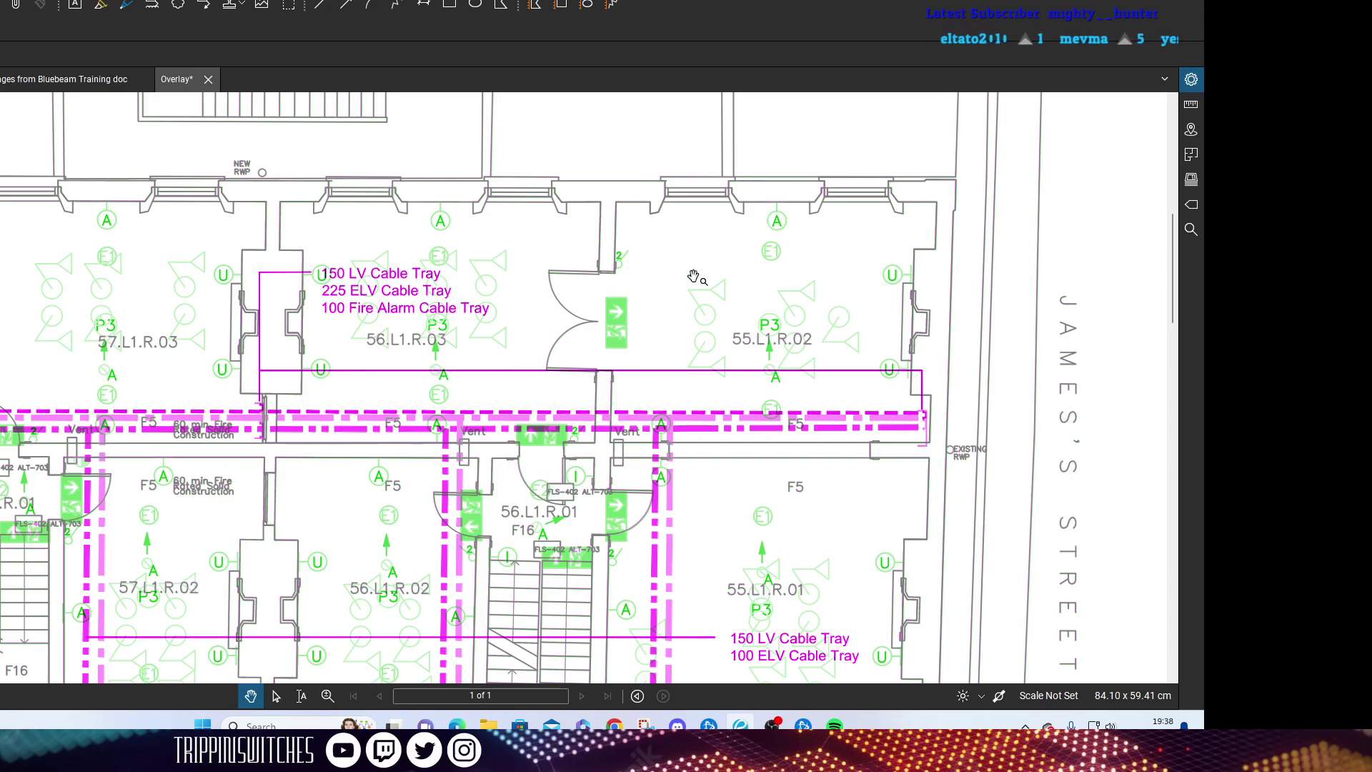
scroll(769, 214, up, 3)
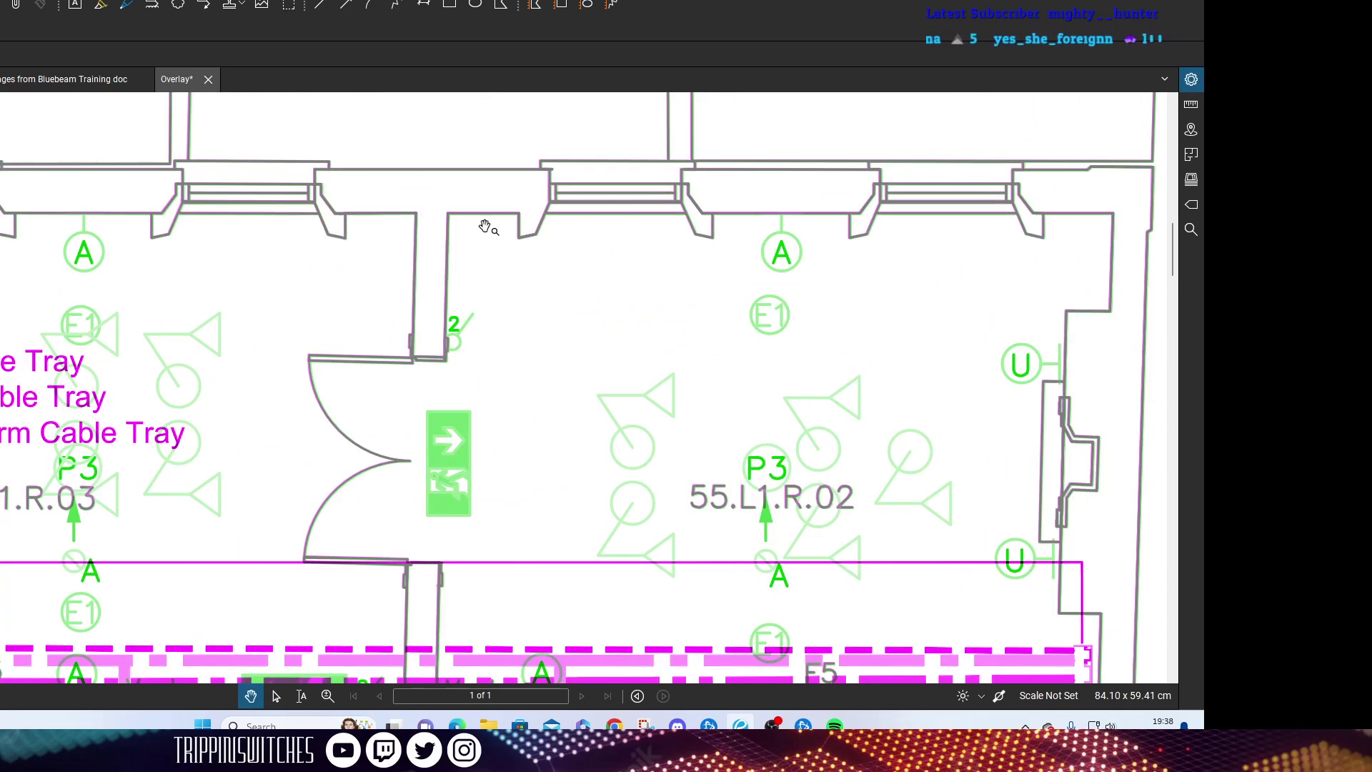
scroll(250, 397, down, 4)
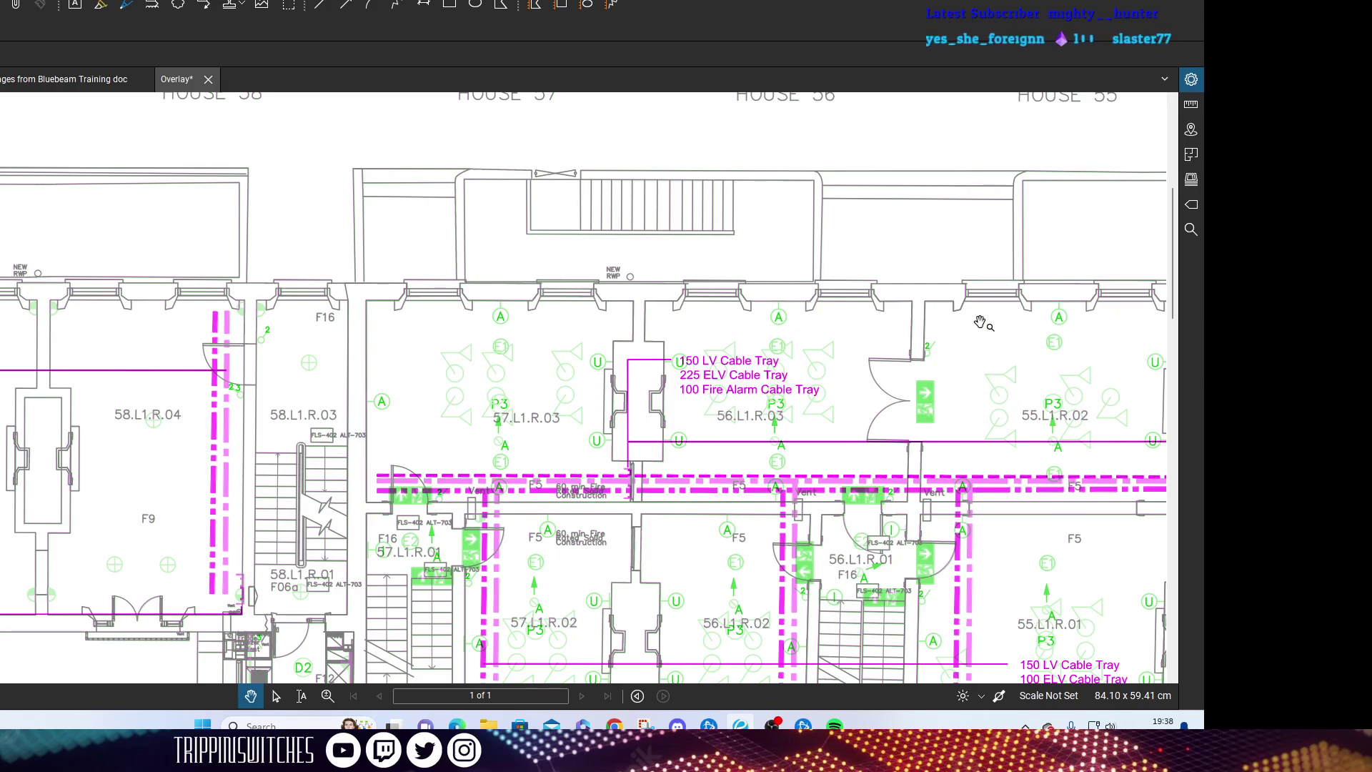
drag(1098, 424, 1038, 420)
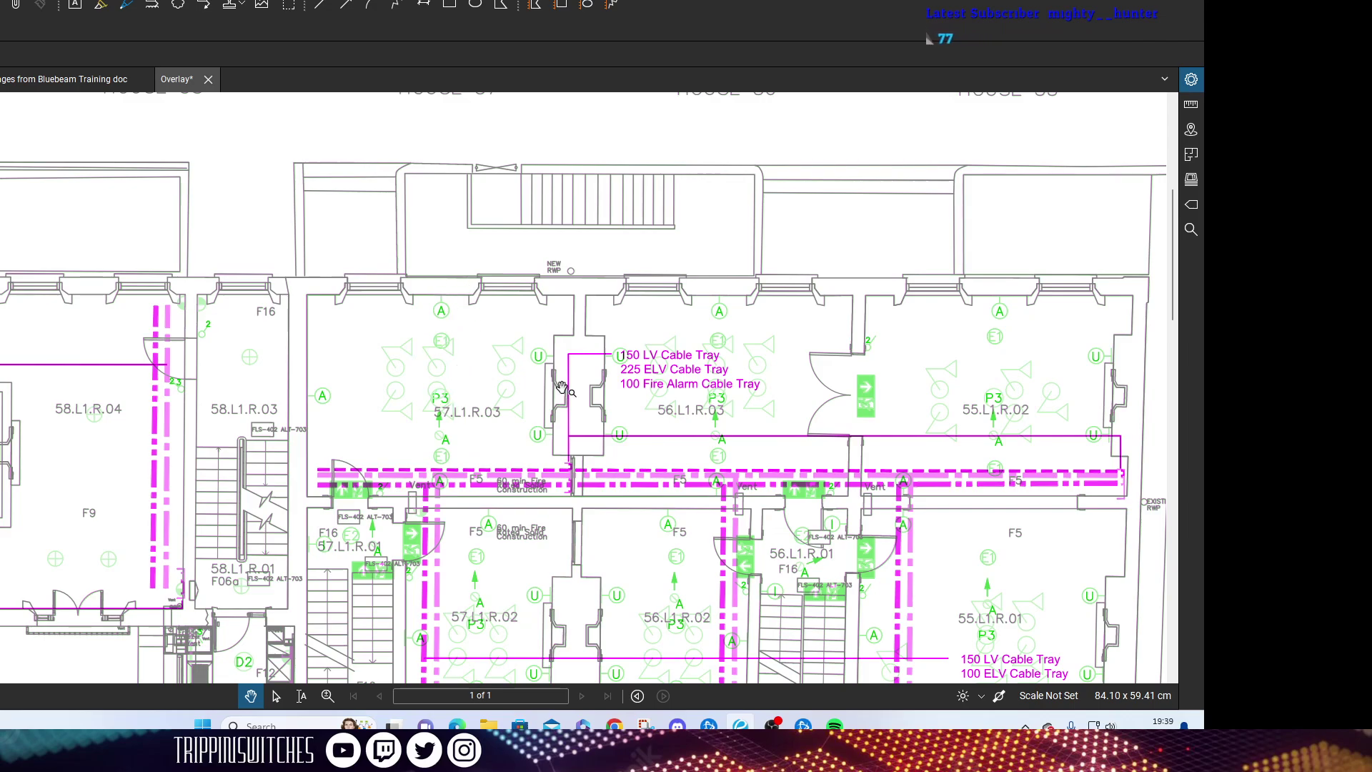
Review the overlay across the whole sheet, and recheck the cable tray layout through Houses 55 to 57.
scroll(579, 401, down, 3)
scroll(250, 258, down, 3)
scroll(322, 393, up, 1)
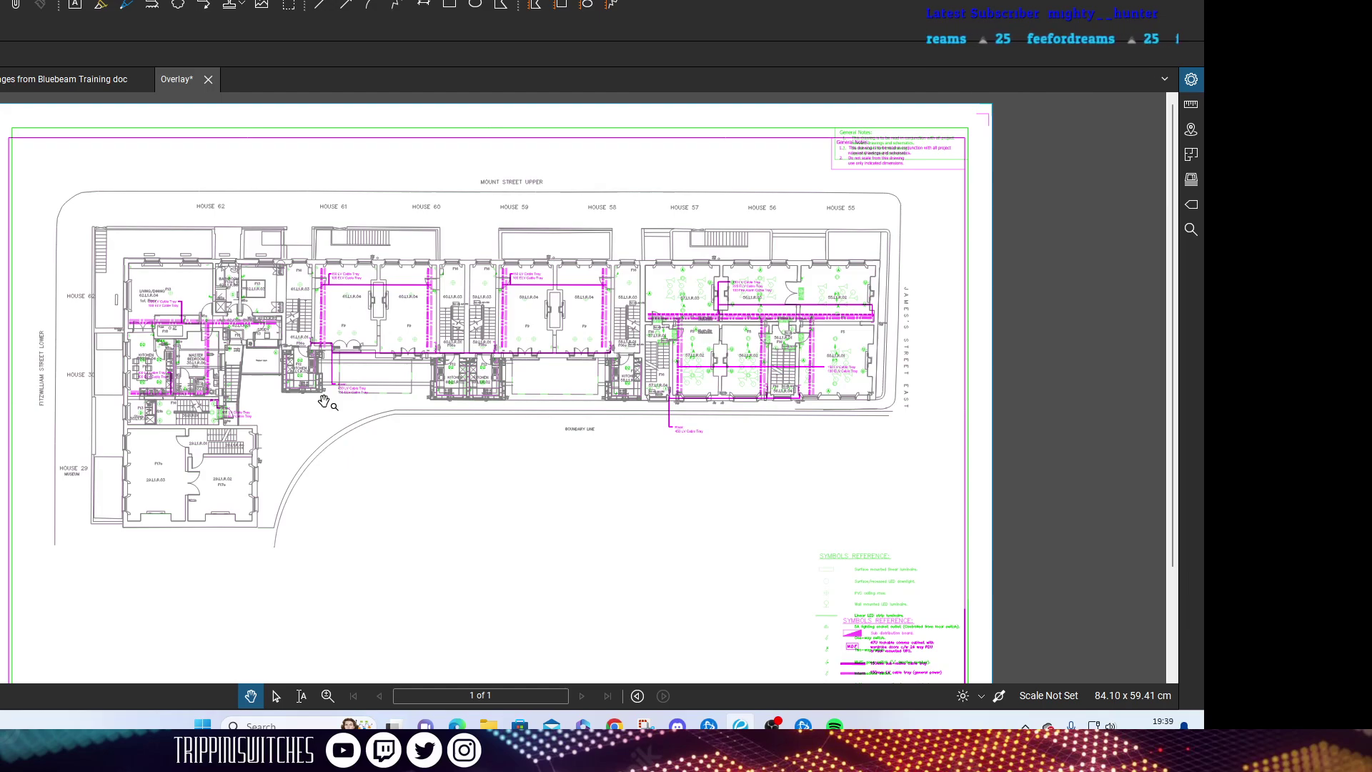
scroll(856, 278, up, 5)
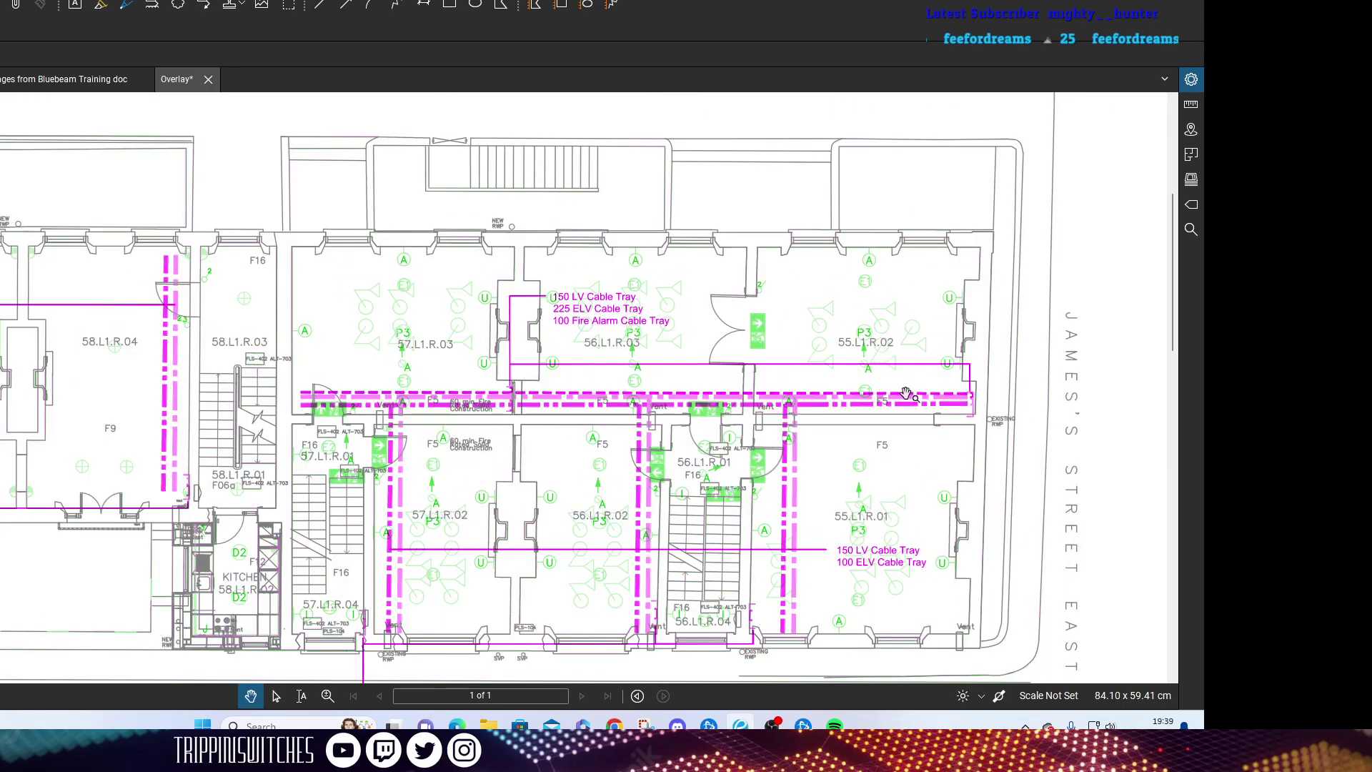
scroll(422, 514, down, 4)
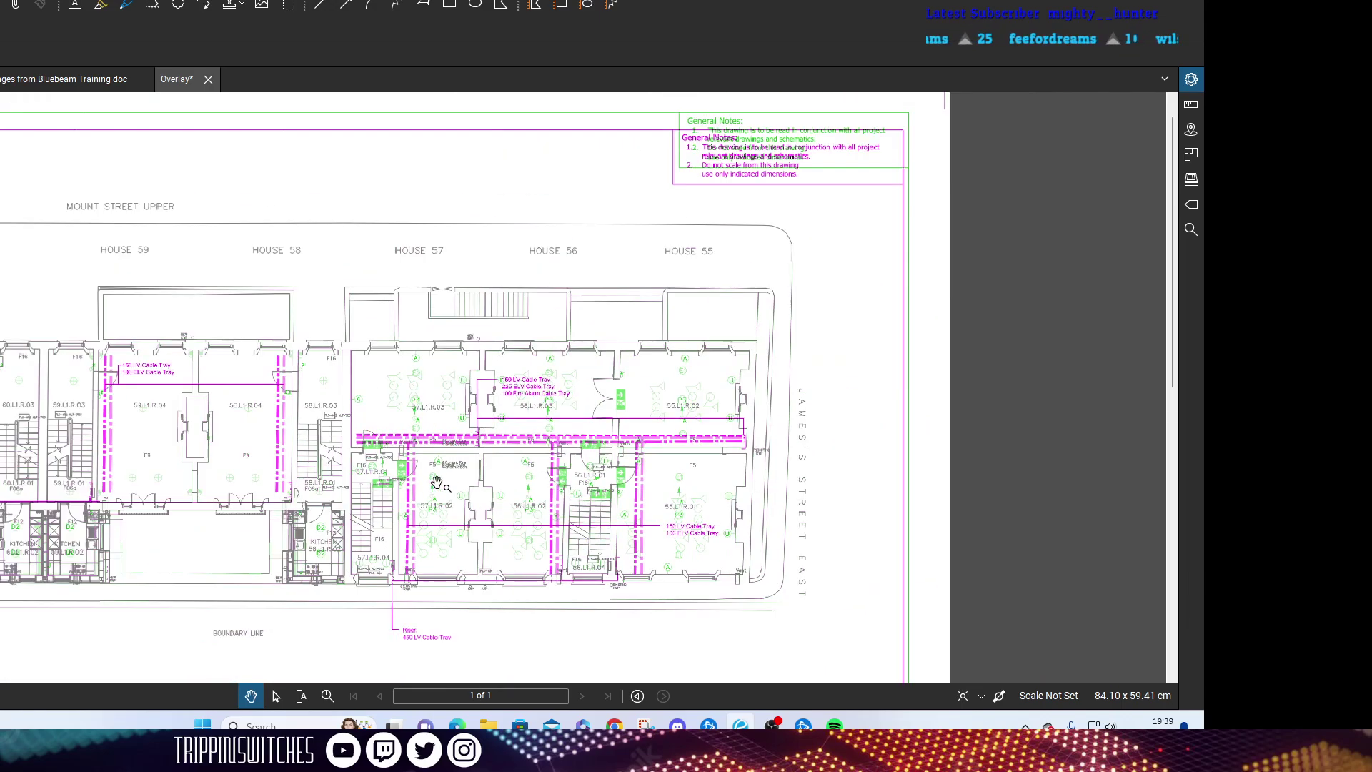
scroll(621, 371, up, 3)
scroll(621, 371, down, 4)
scroll(646, 264, up, 2)
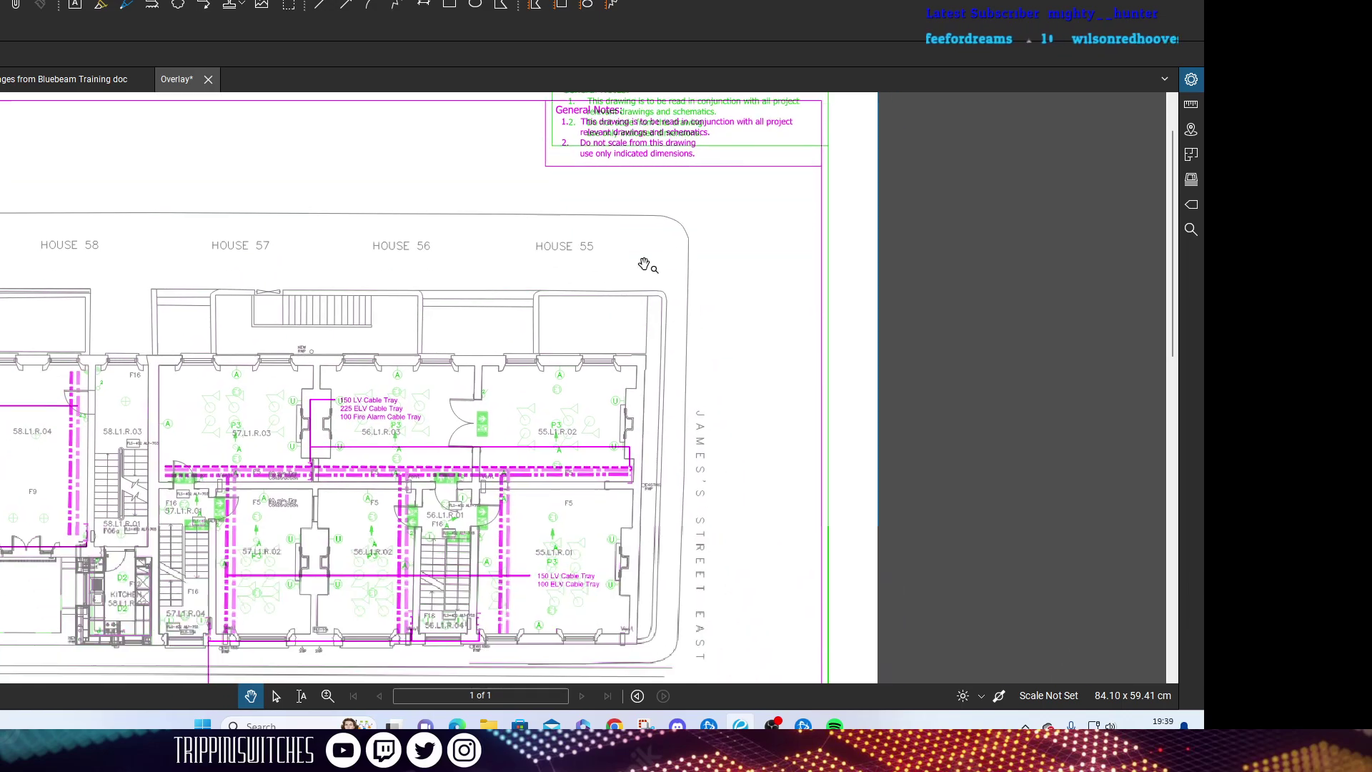
Examine the 450 LV riser below House 57 and its surrounding tray routes, and review the overlay across Houses 58 to 62.
mouse_move(192, 524)
mouse_down()
mouse_move(300, 429)
mouse_move(482, 350)
mouse_up()
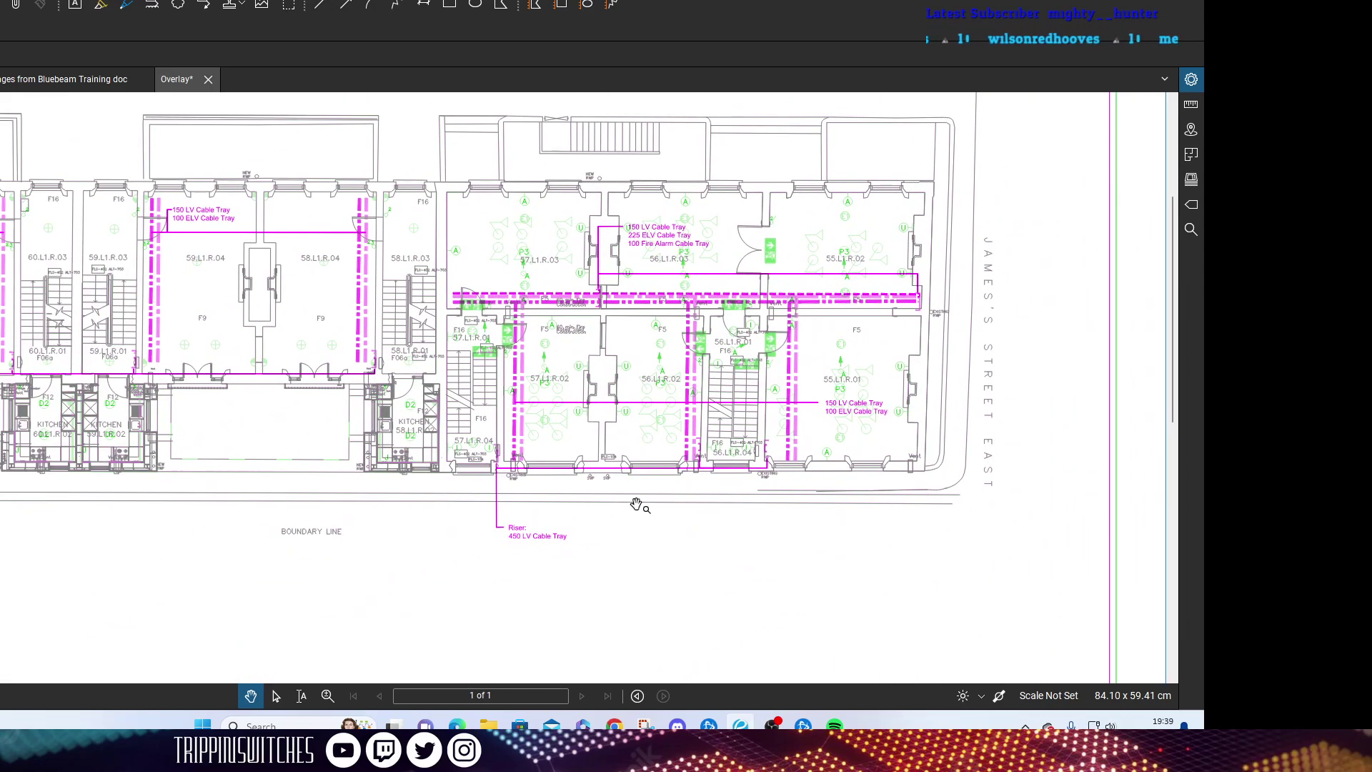
scroll(536, 562, up, 5)
scroll(541, 550, down, 2)
scroll(661, 408, down, 1)
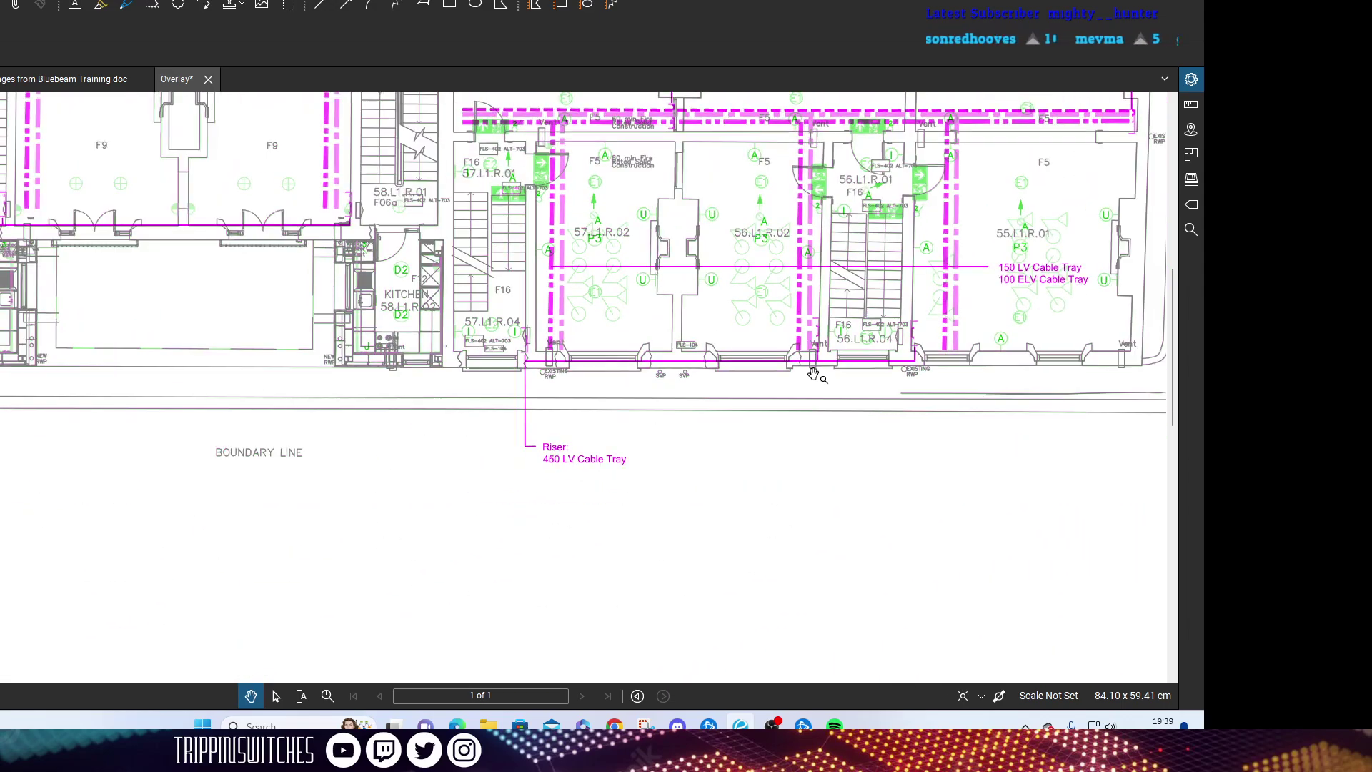
scroll(873, 327, up, 3)
scroll(873, 326, up, 1)
scroll(743, 393, down, 3)
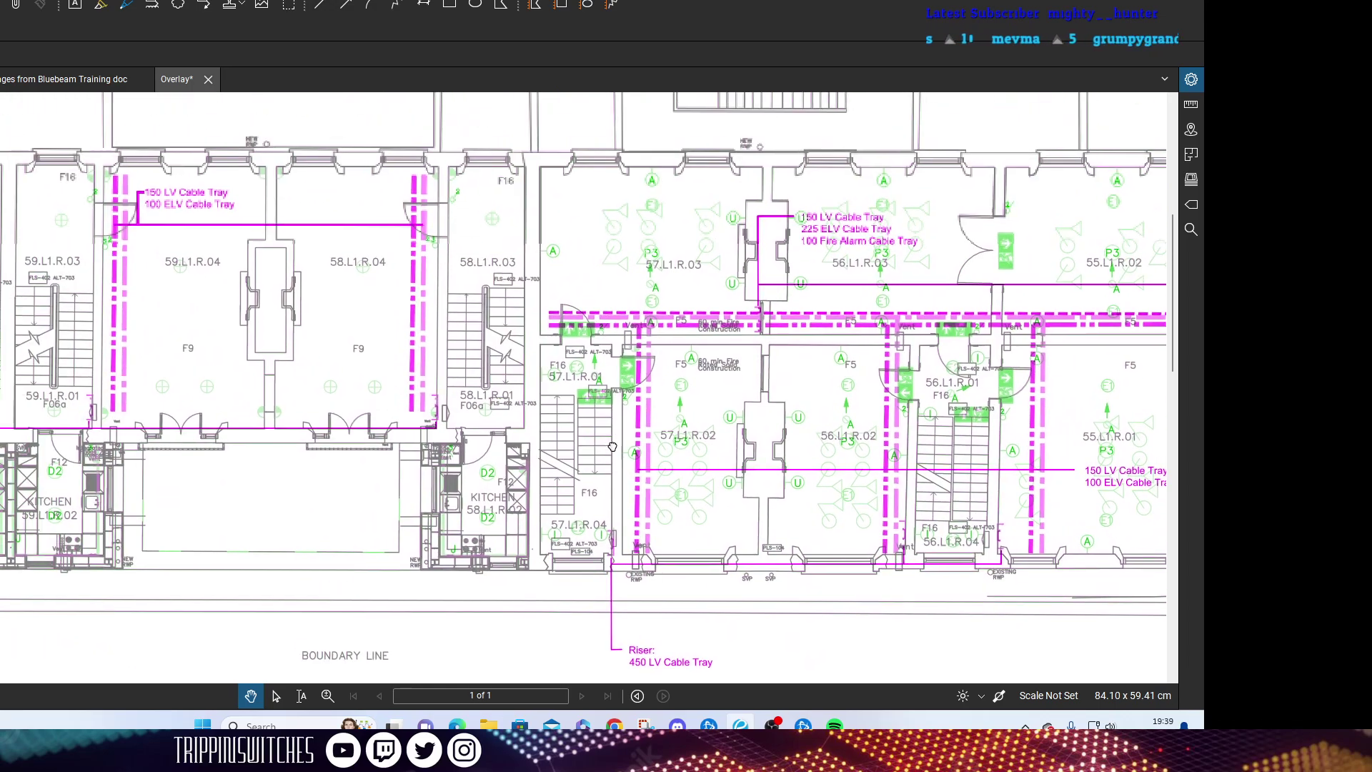
scroll(617, 459, up, 3)
scroll(536, 377, up, 3)
drag(364, 300, 889, 288)
scroll(500, 342, down, 3)
scroll(502, 343, down, 2)
scroll(246, 226, up, 1)
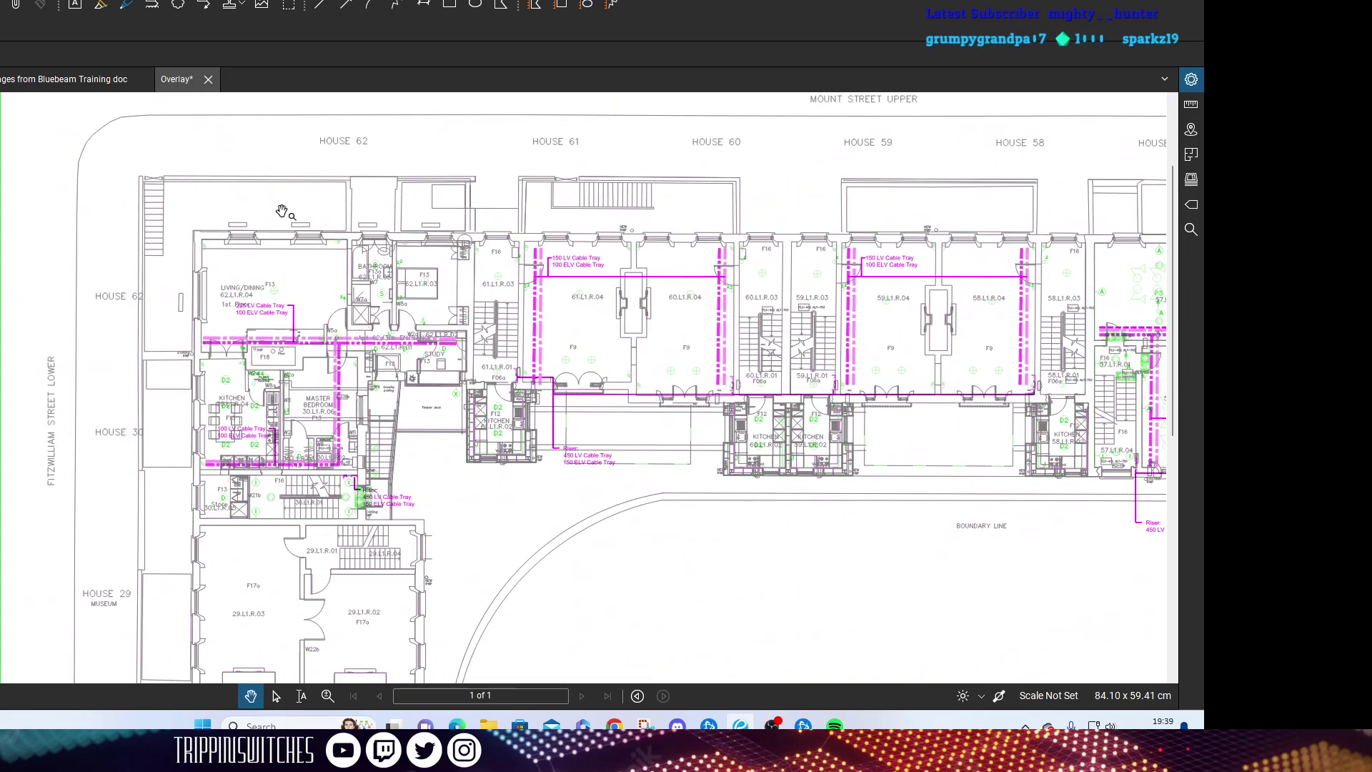
Switch to the 300 Lighting drawing in the Bluebeam Training doc and examine the light fittings in Houses 55 to 57.
click(88, 85)
scroll(300, 350, down, 3)
drag(303, 343, 548, 437)
scroll(549, 437, down, 3)
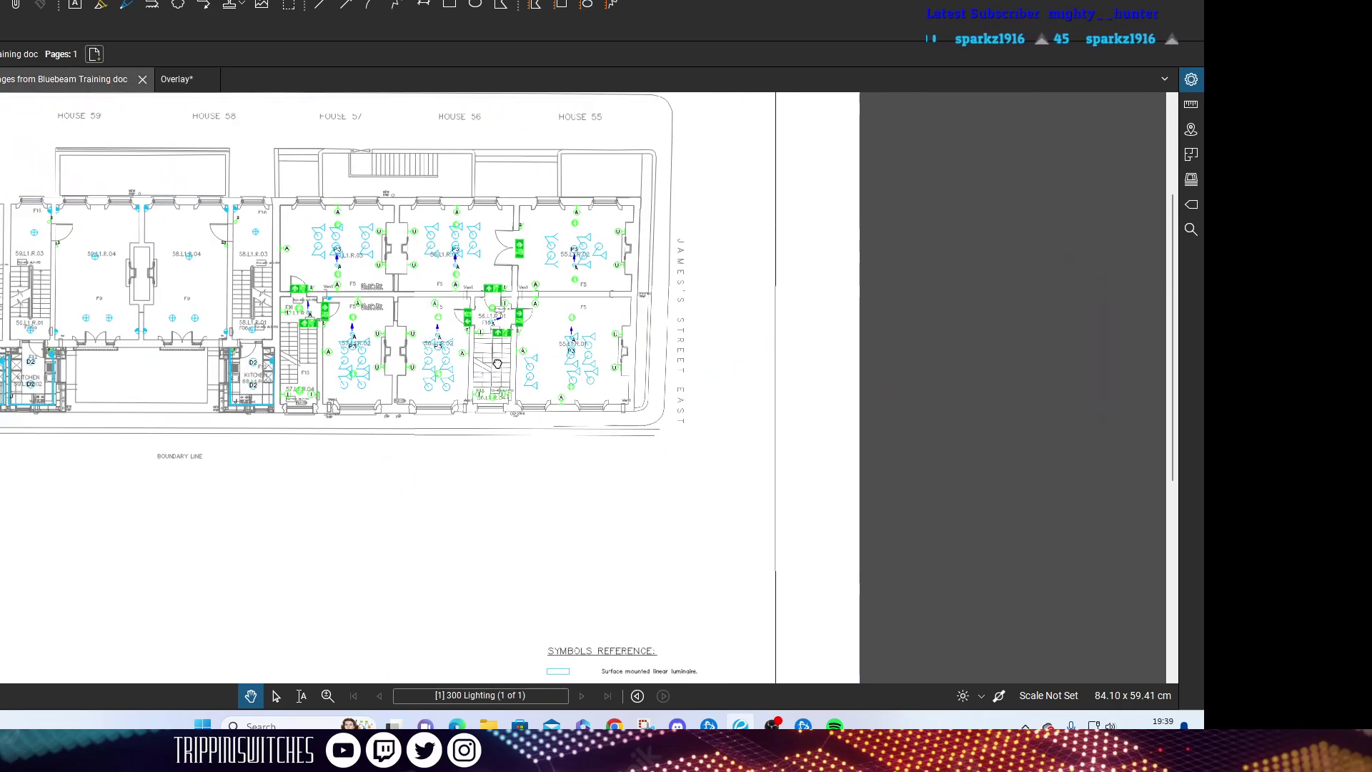
scroll(744, 338, up, 3)
scroll(639, 342, up, 3)
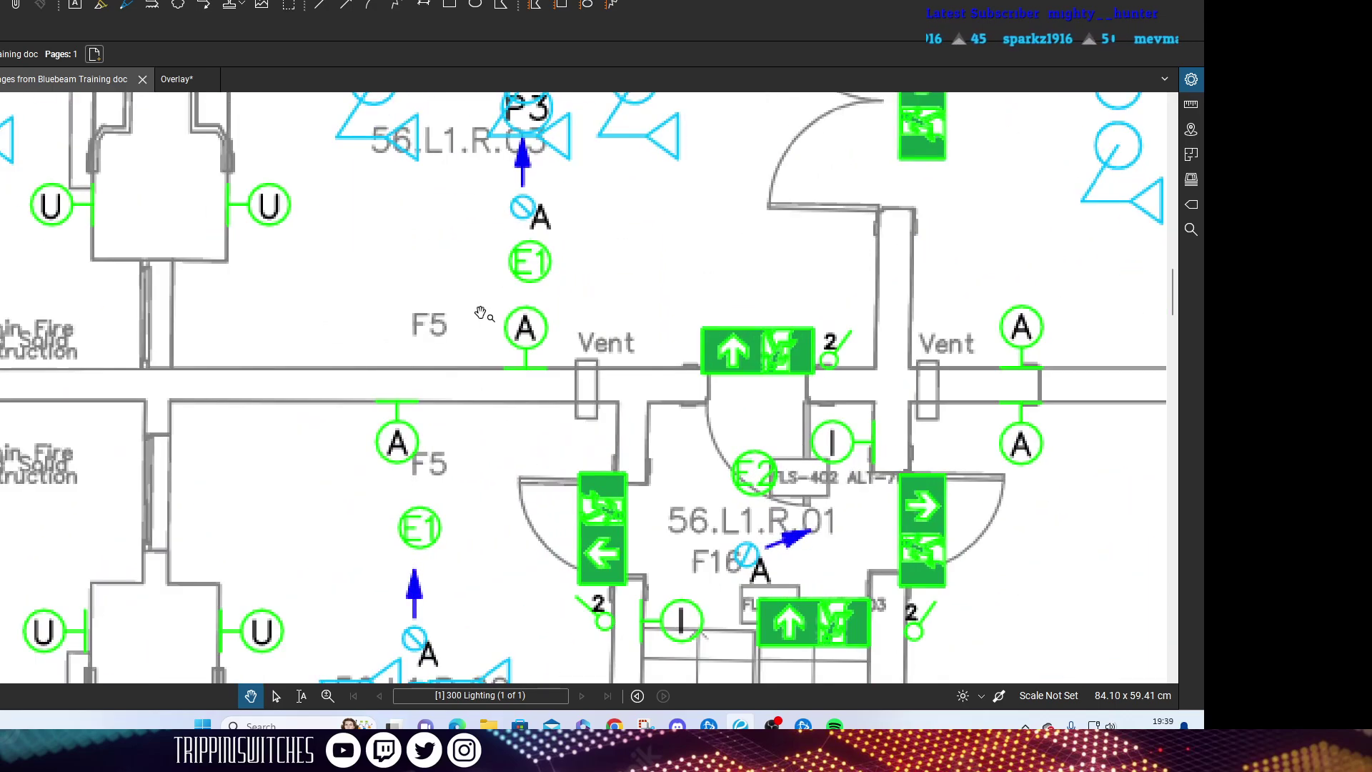
scroll(526, 348, down, 5)
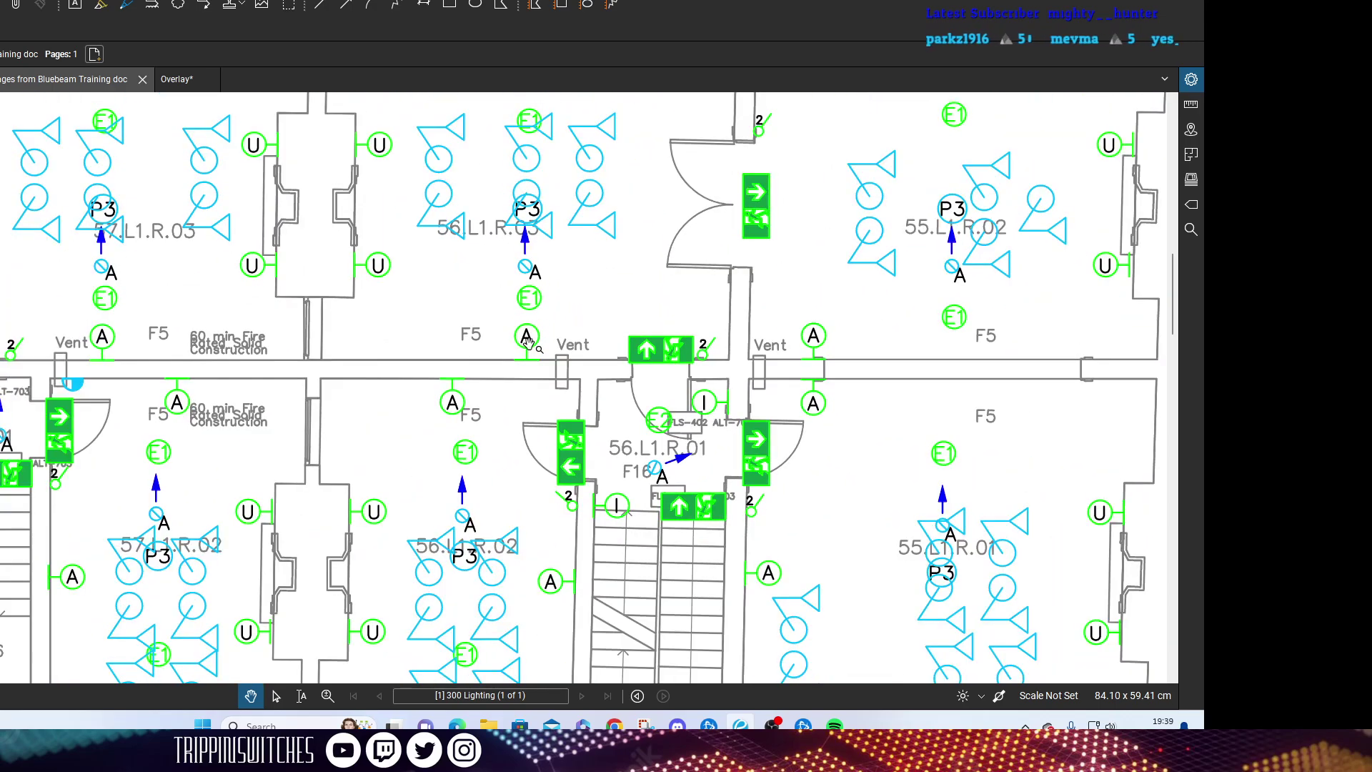
scroll(525, 413, up, 5)
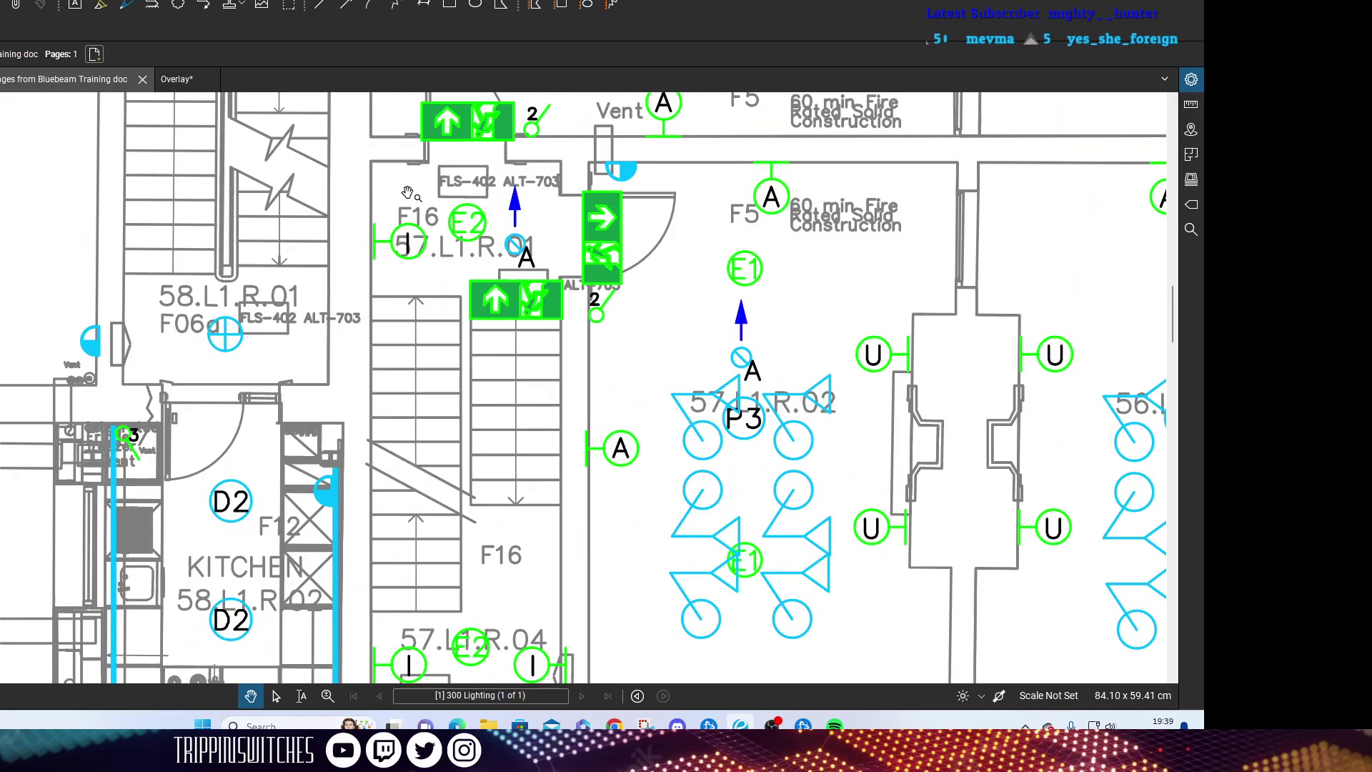
Examine the light fittings in rooms 57.L1.R.02 and 56.L1.R.02 on the 300 Lighting drawing.
scroll(525, 413, down, 3)
scroll(658, 440, up, 5)
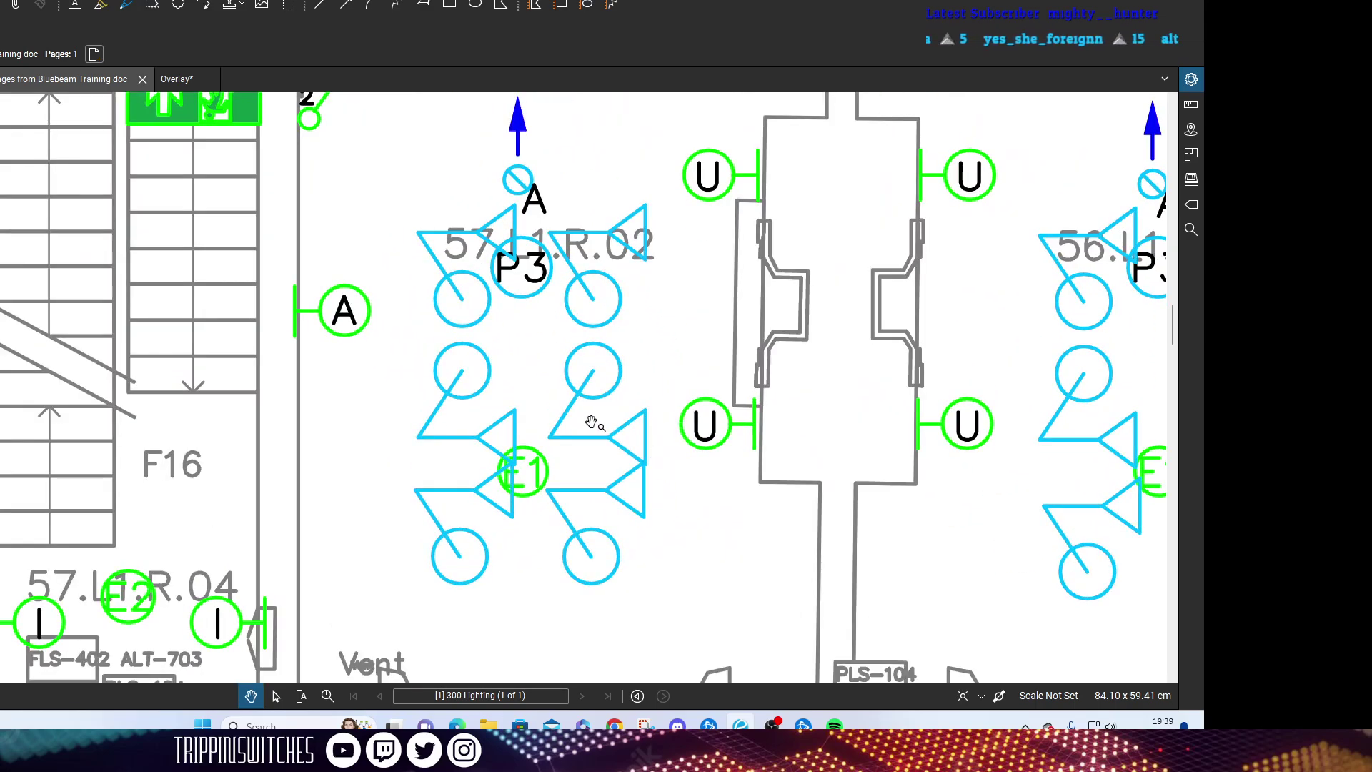
scroll(590, 326, down, 3)
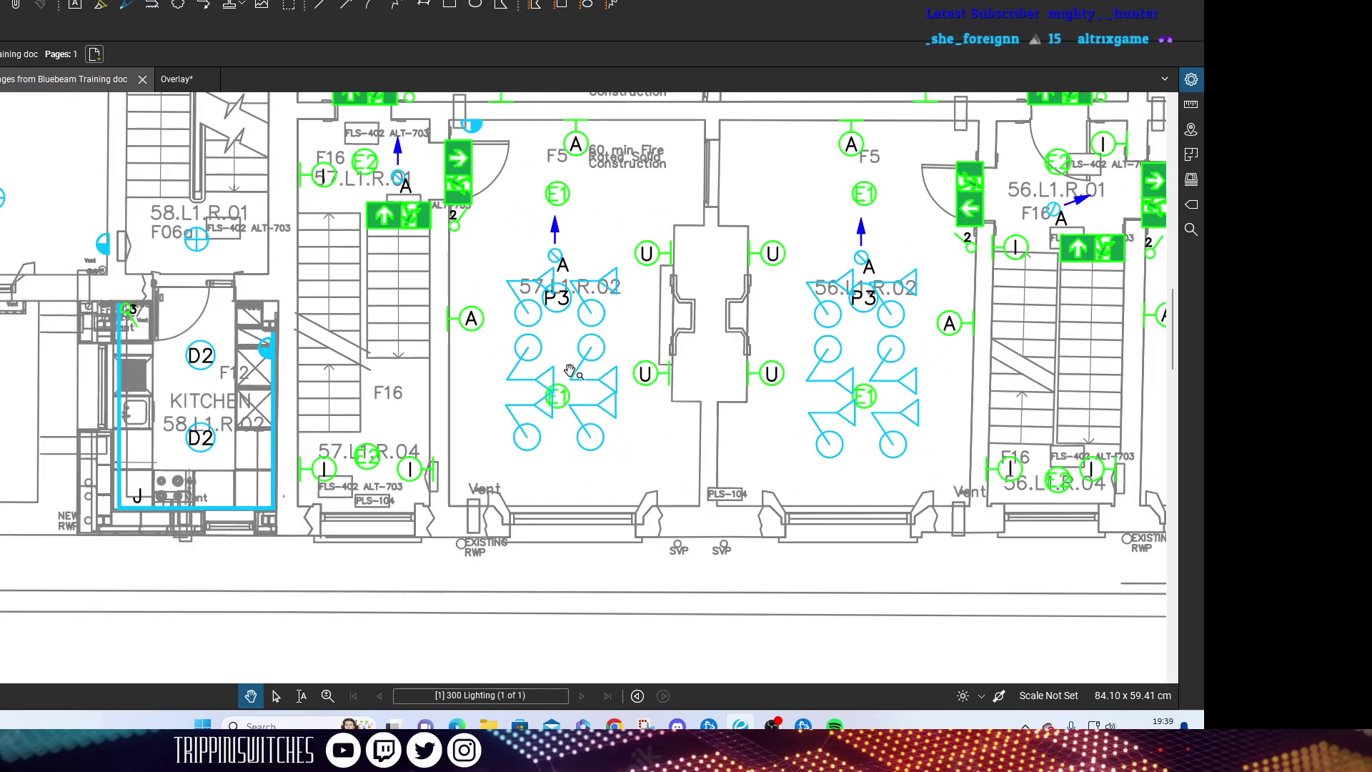
drag(572, 373, 786, 399)
scroll(787, 399, up, 5)
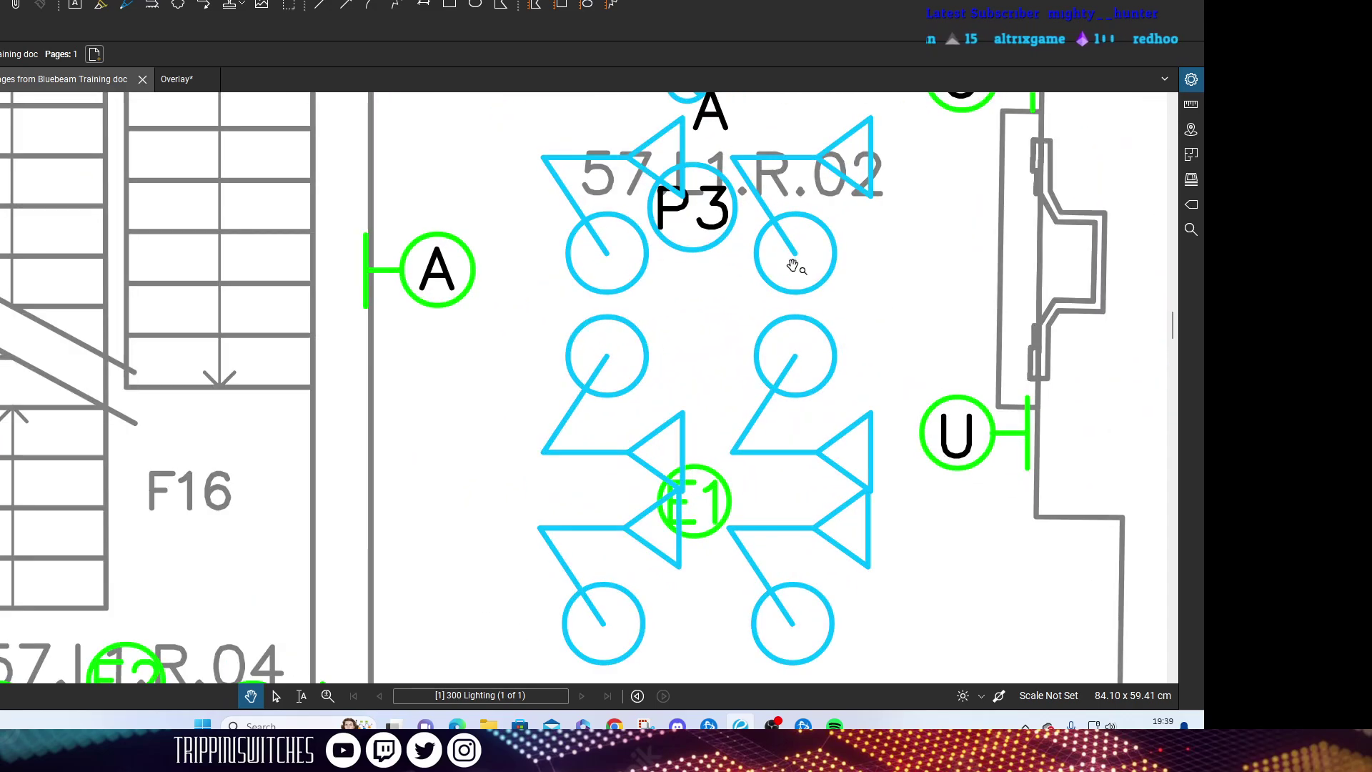
scroll(681, 307, down, 4)
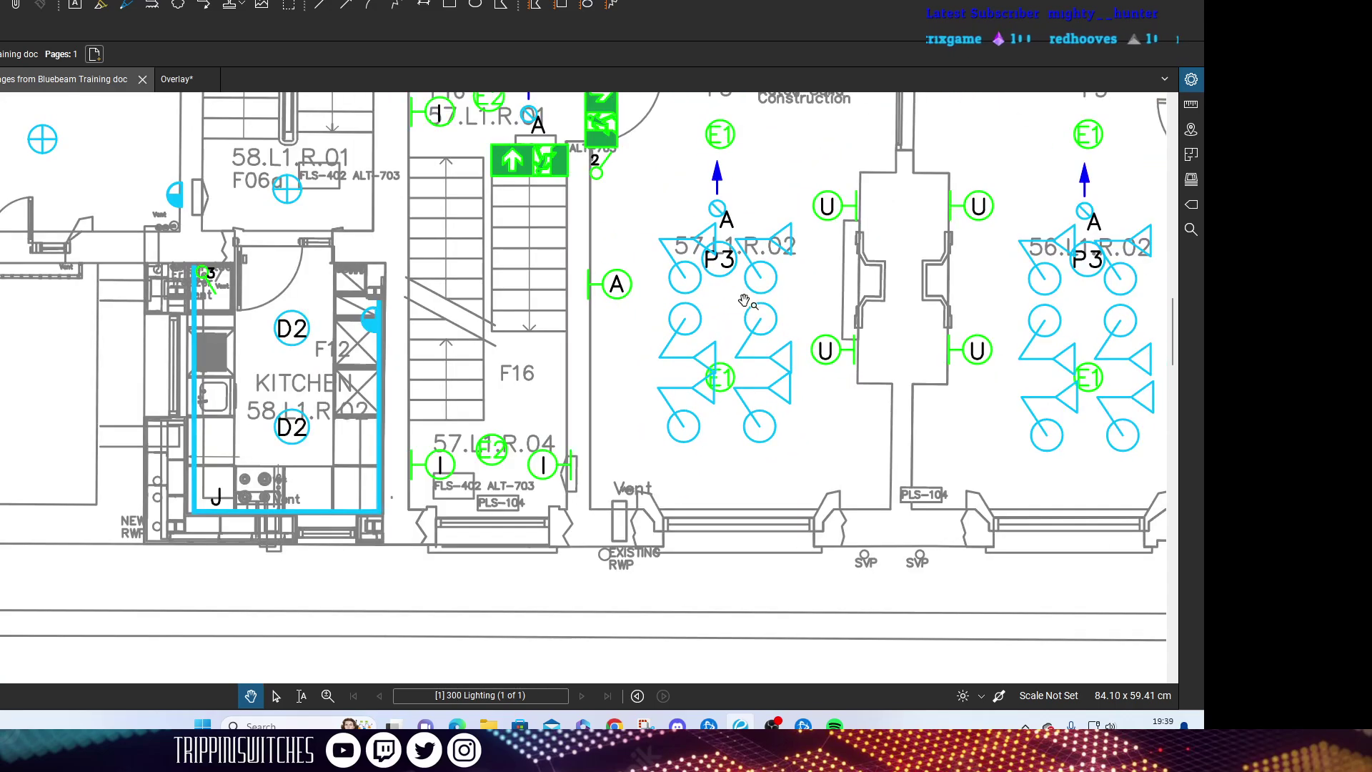
drag(940, 306, 507, 330)
scroll(658, 299, down, 2)
drag(658, 299, 447, 335)
scroll(684, 346, down, 2)
Examine the light fittings and switches from House 59 across to House 62 on the lighting drawing.
mouse_move(514, 389)
mouse_down()
mouse_move(537, 388)
mouse_move(677, 468)
mouse_move(886, 548)
mouse_up()
scroll(439, 380, up, 3)
drag(292, 391, 563, 548)
drag(221, 248, 585, 276)
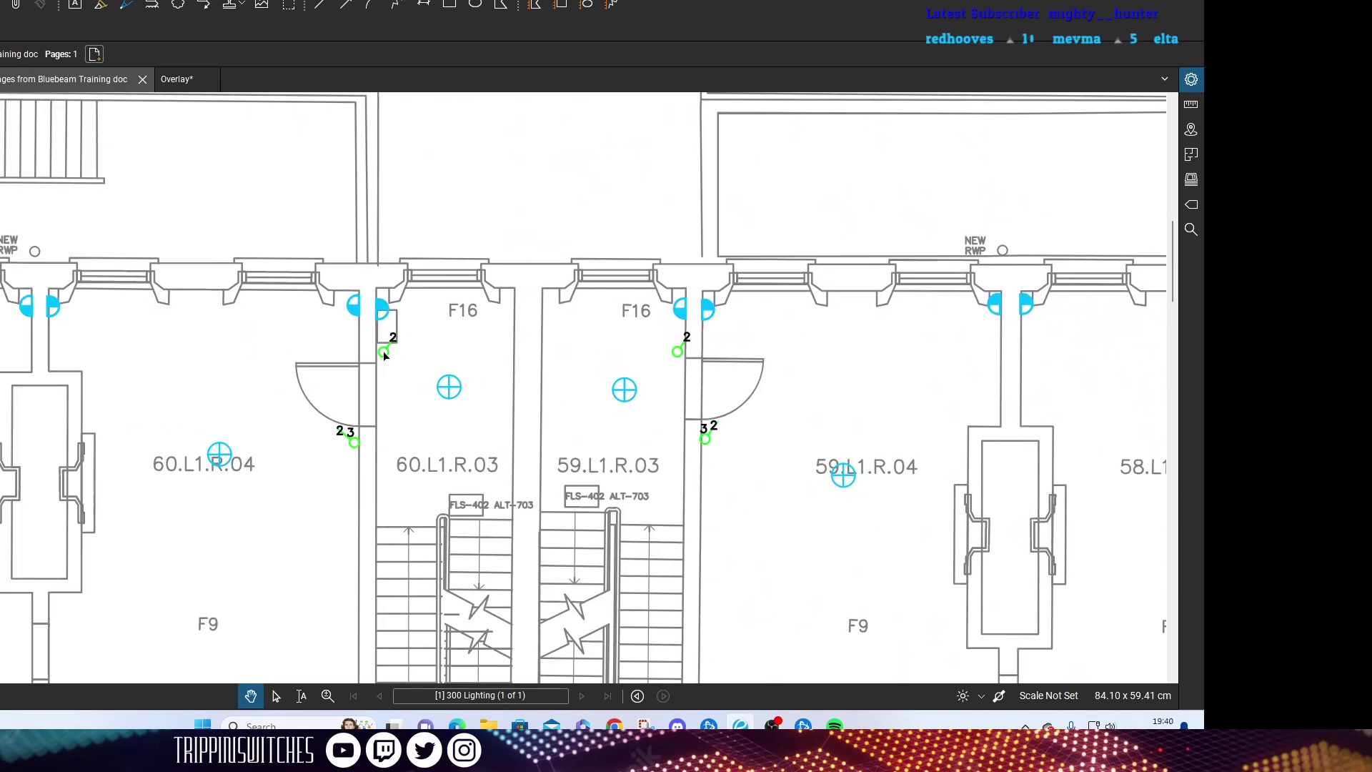
scroll(284, 450, down, 3)
drag(271, 563, 685, 458)
click(270, 553)
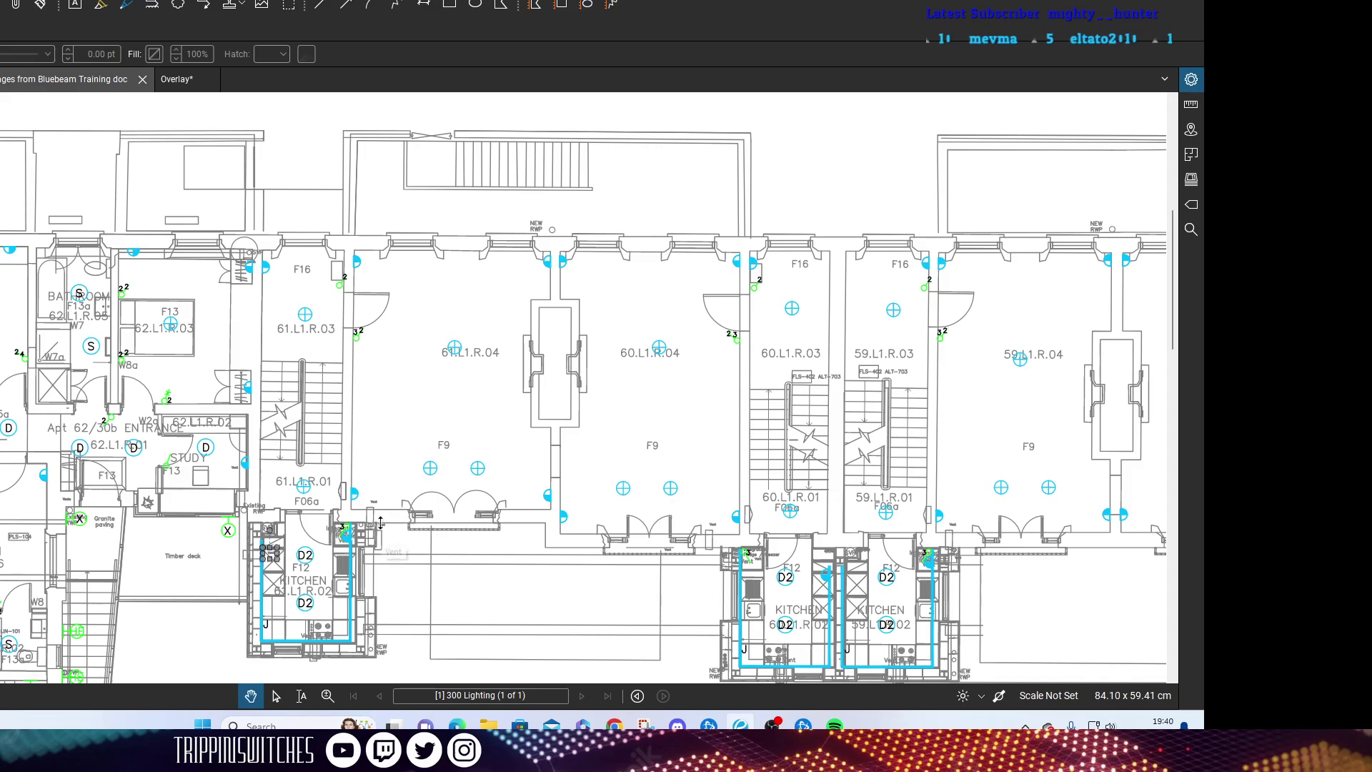
scroll(429, 473, down, 4)
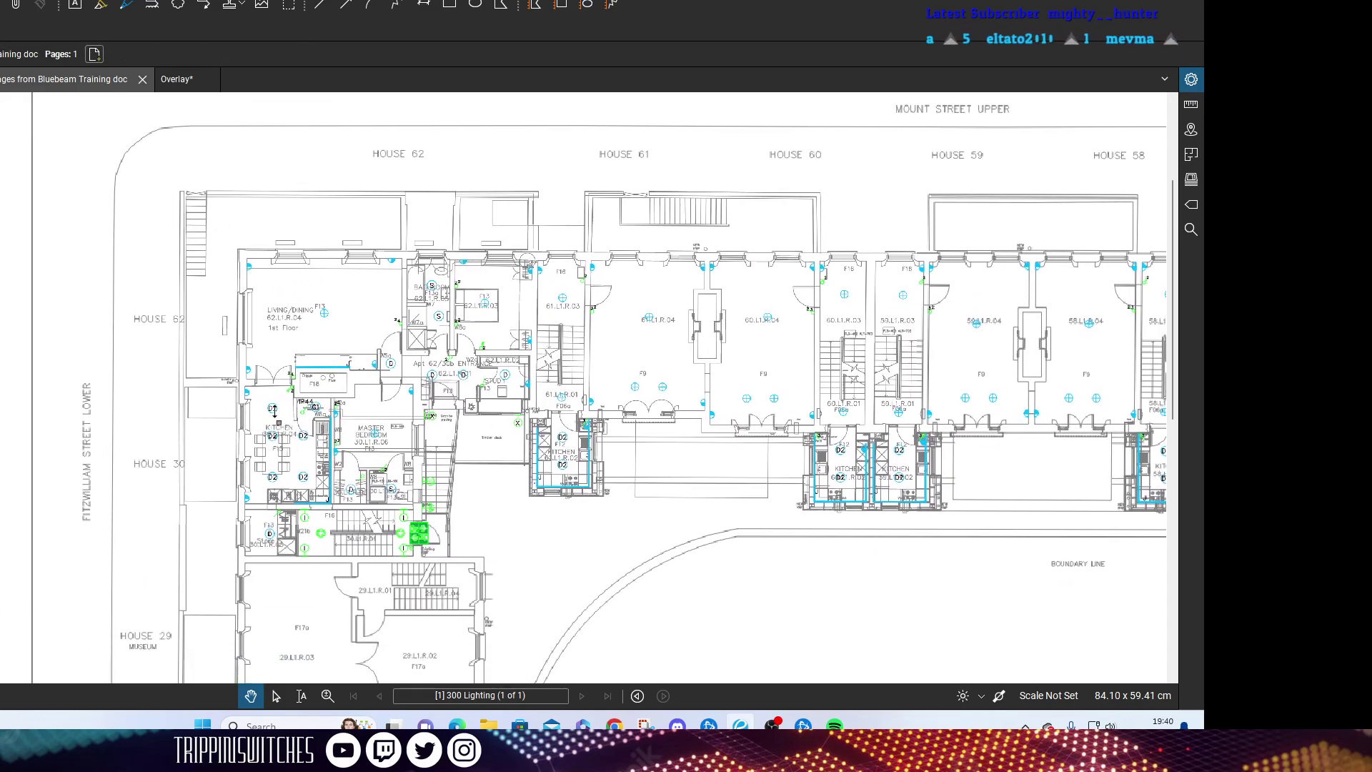
Switch to the 100 Containment drawing and examine the cable tray routes through Houses 55 to 59.
click(171, 80)
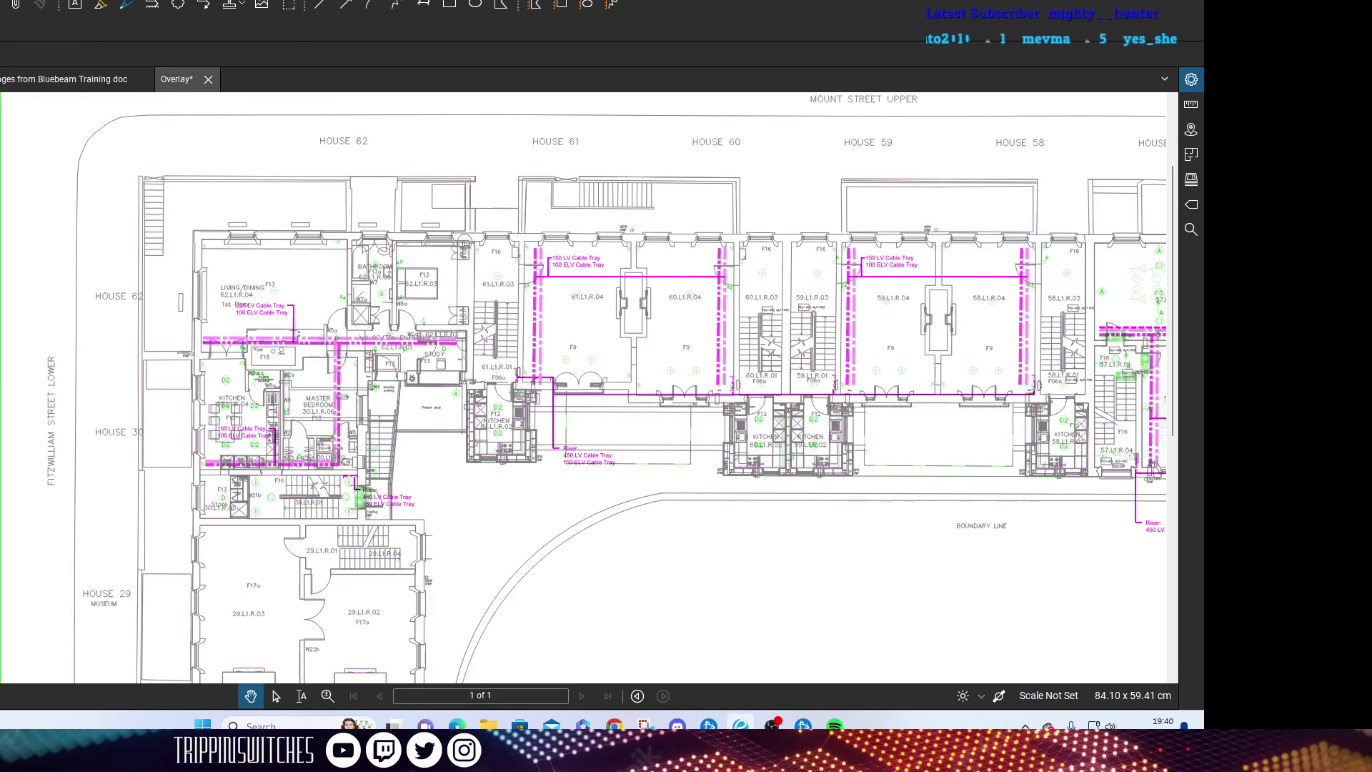
key(ctrl+Tab)
scroll(392, 352, down, 6)
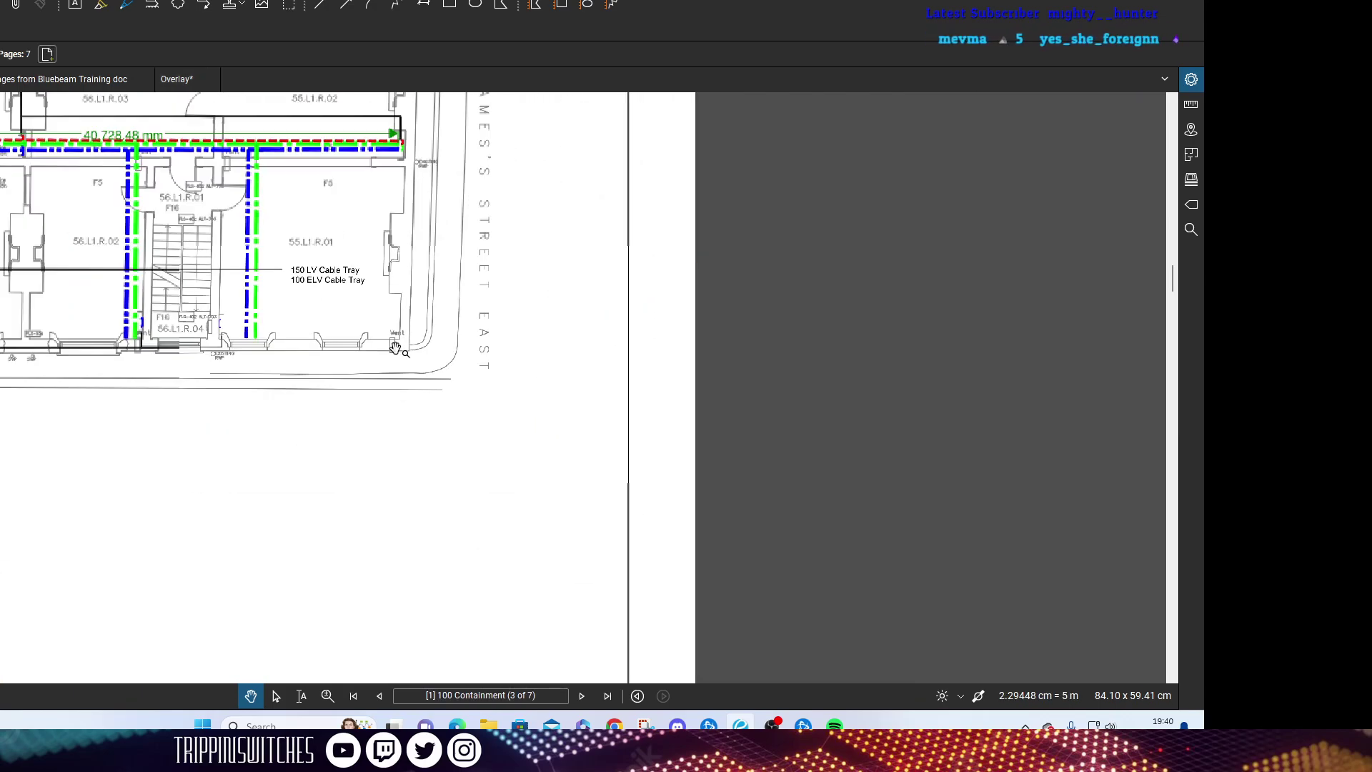
scroll(395, 348, up, 5)
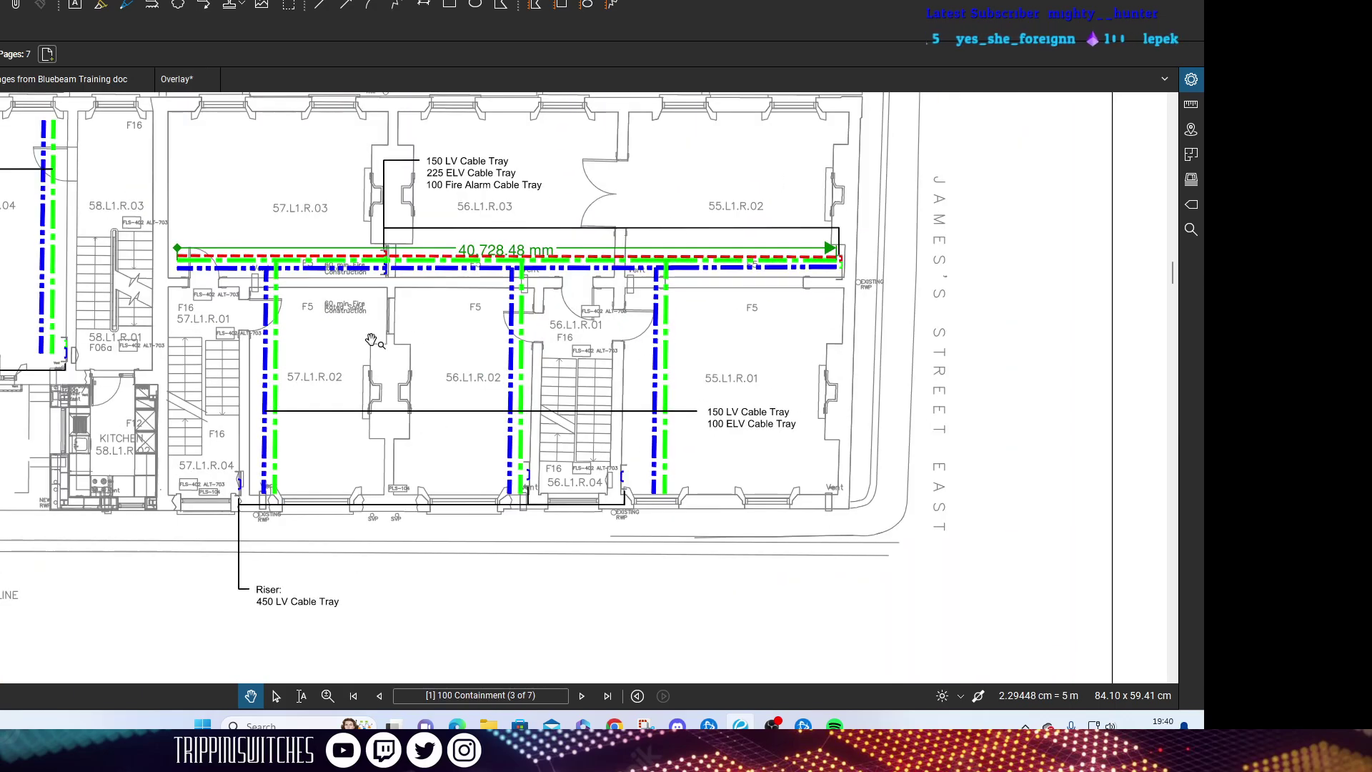
drag(238, 397, 638, 496)
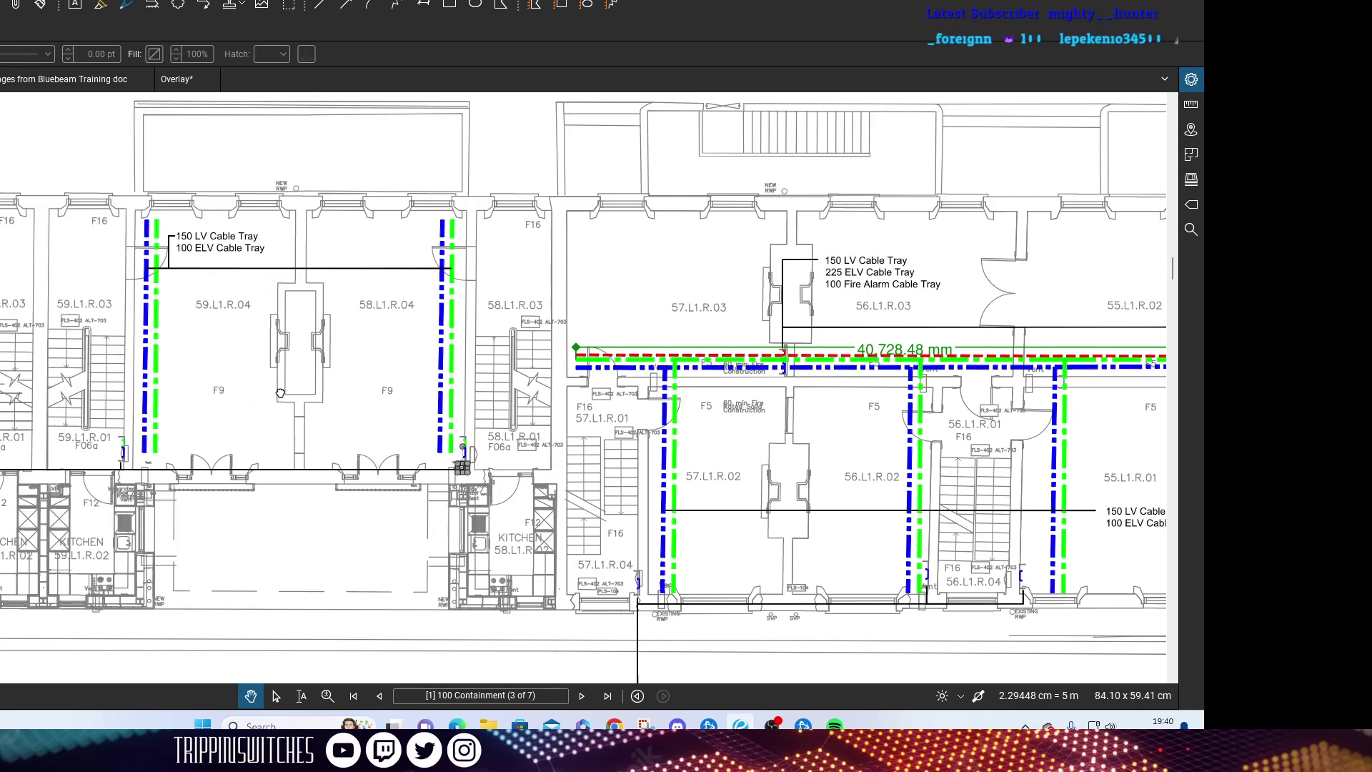
drag(276, 394, 293, 398)
scroll(293, 398, down, 3)
Return to the overlay and check the cable trays against the light fittings around Houses 60 to 62 and across the sheet.
key(ctrl+Tab)
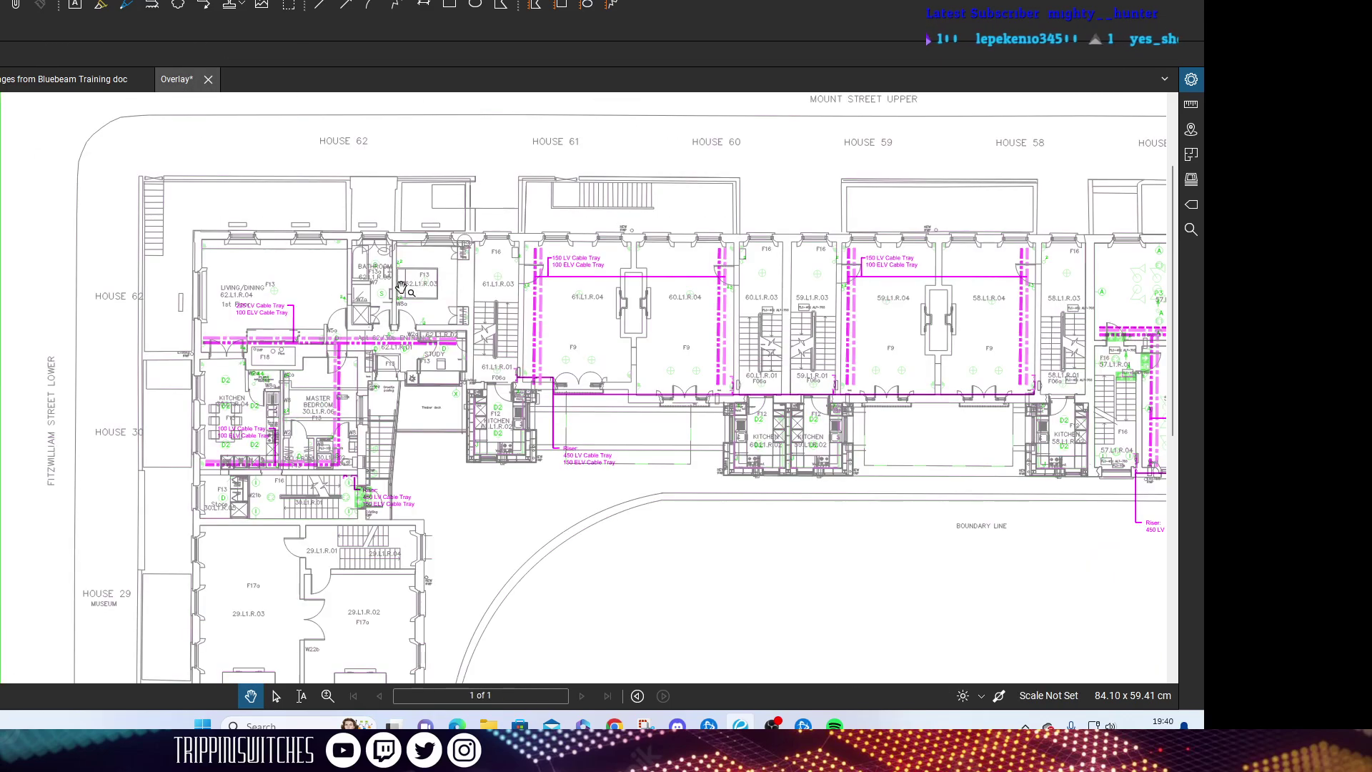
scroll(566, 312, up, 3)
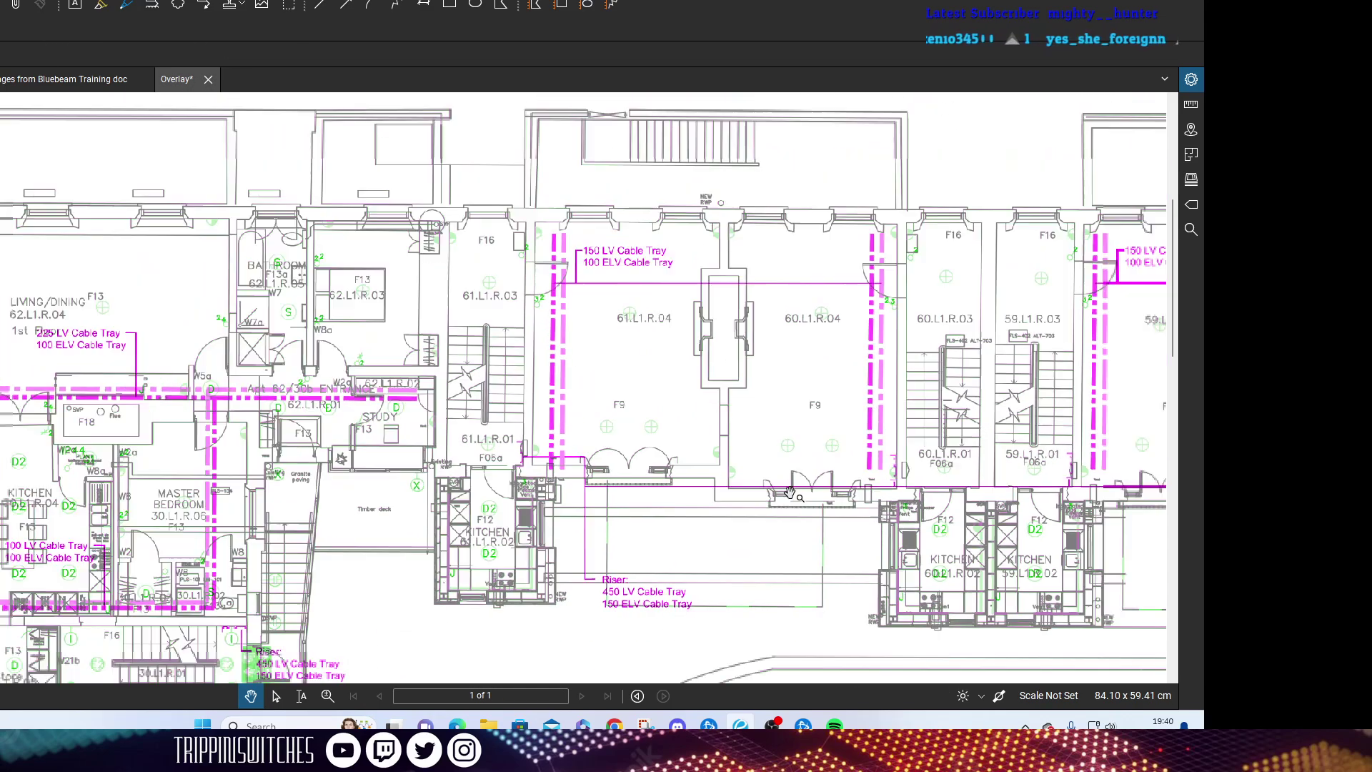
scroll(789, 493, down, 5)
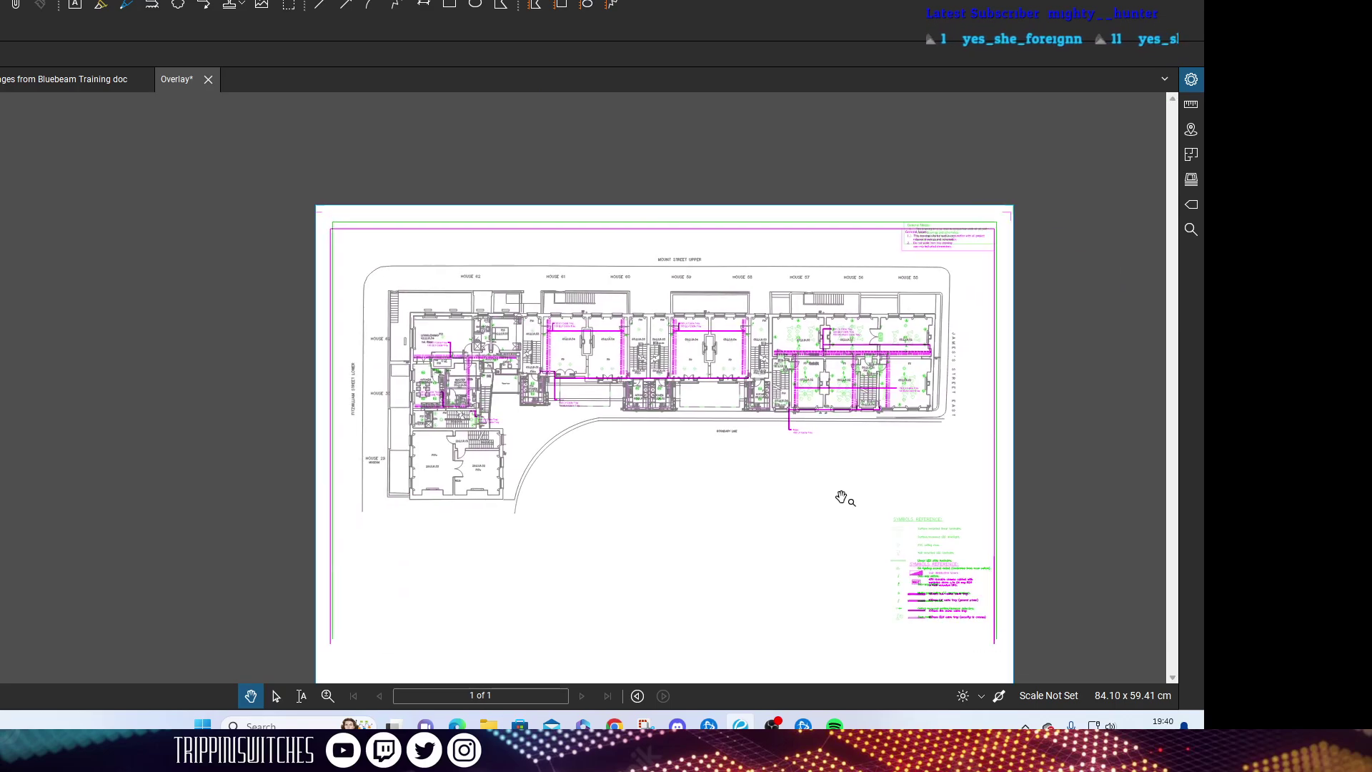